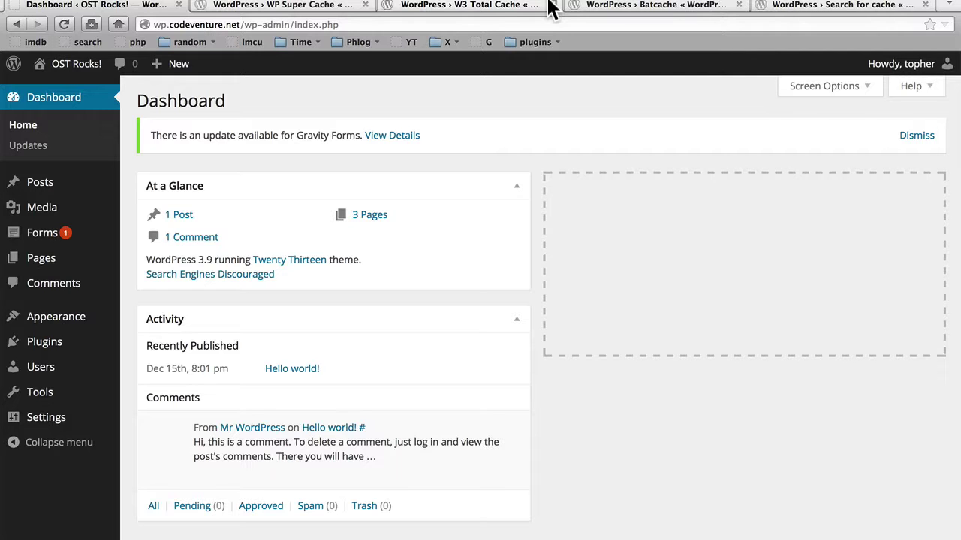
# - Scroll through the Plugin Directory search results for 'cache'
pyautogui.click(783, 11)
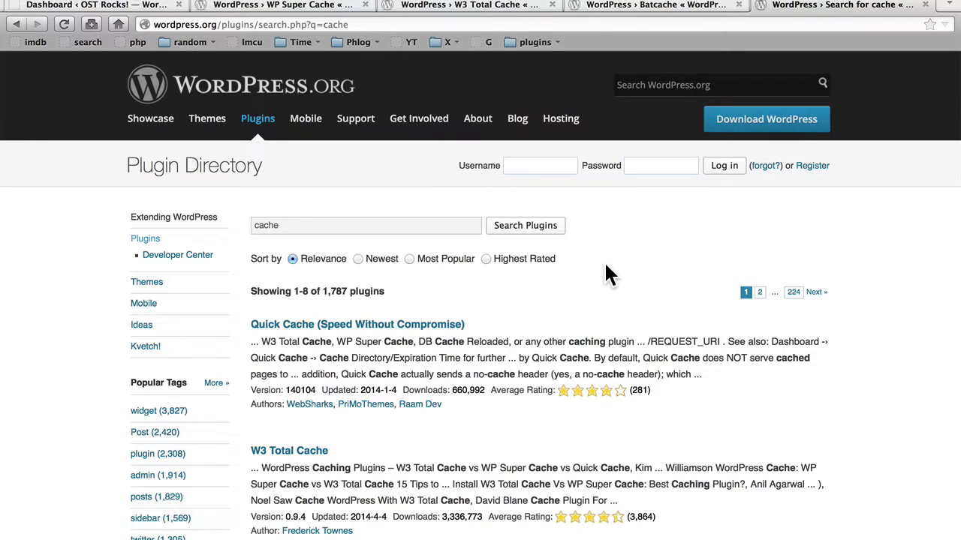
pyautogui.scroll(-5, 606, 264)
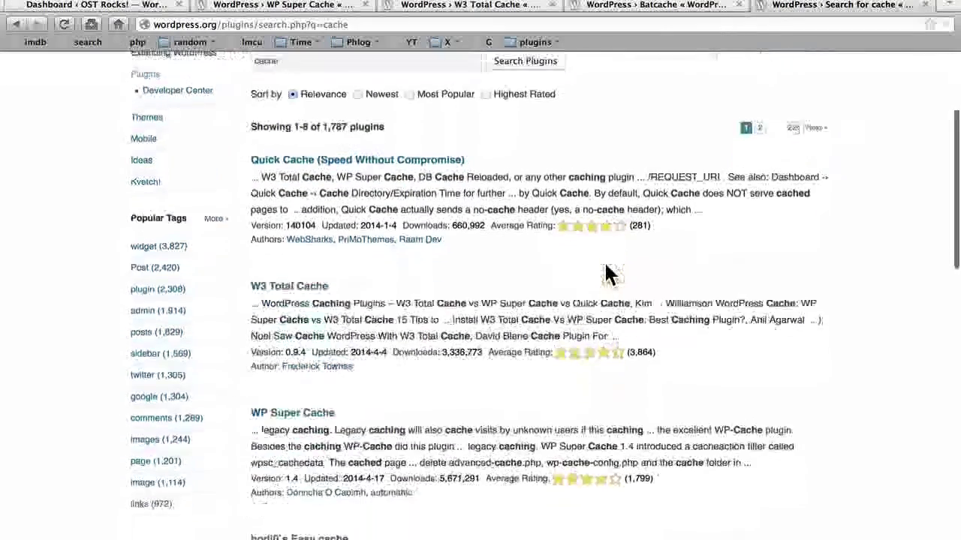
pyautogui.scroll(-7, 608, 274)
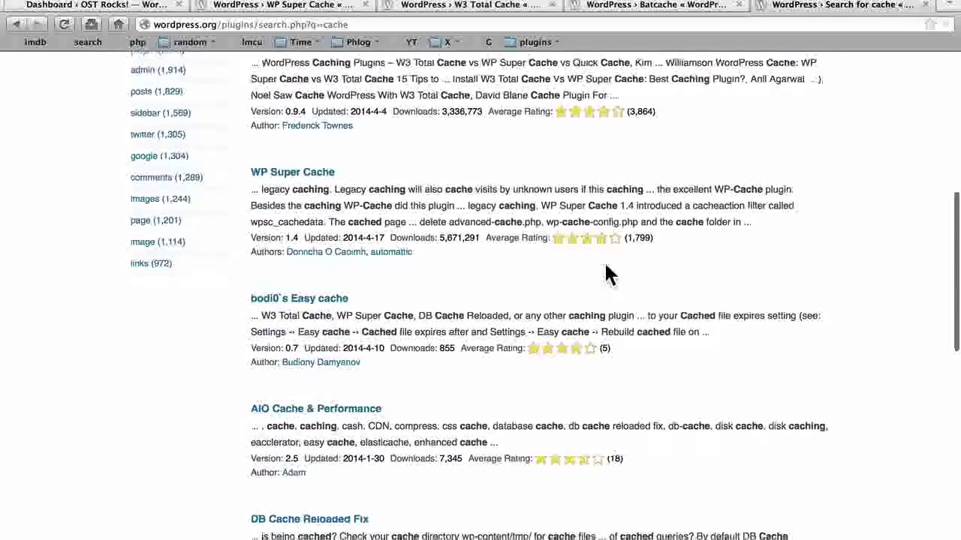
pyautogui.scroll(-3, 608, 274)
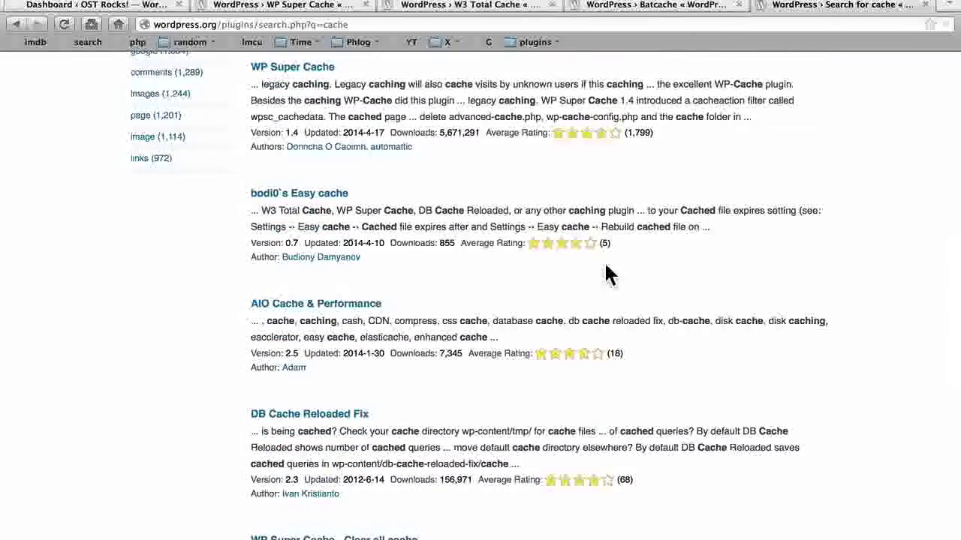
pyautogui.scroll(-3, 608, 274)
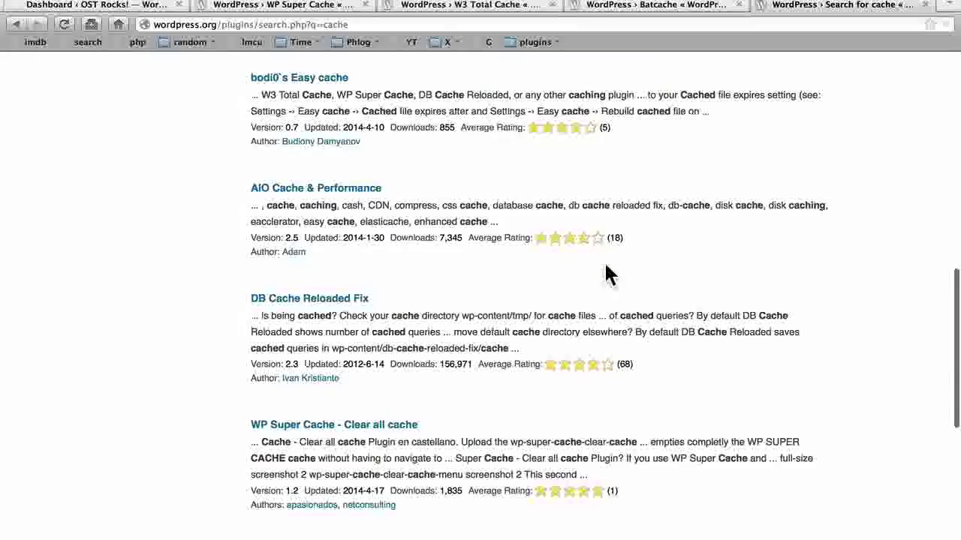
pyautogui.scroll(-5, 608, 274)
pyautogui.scroll(8, 608, 274)
pyautogui.scroll(10, 605, 266)
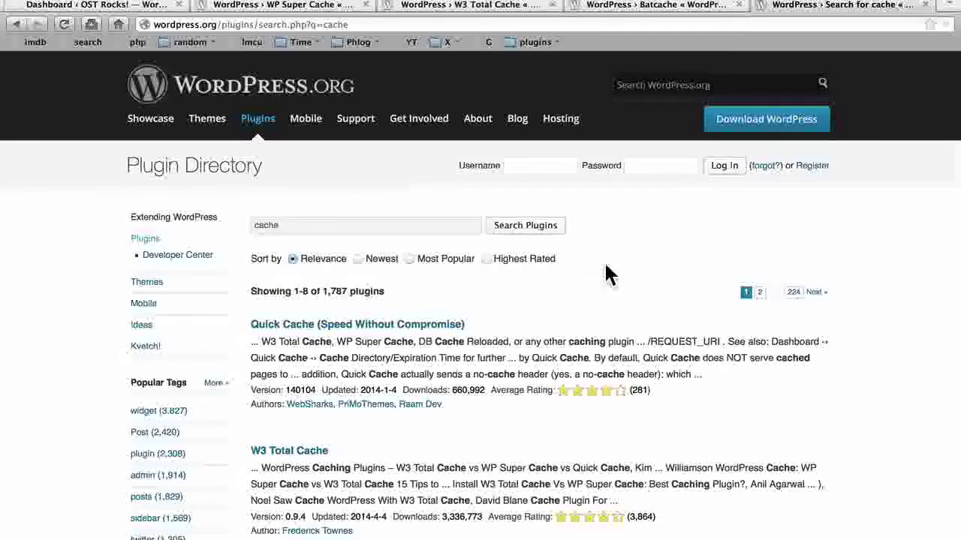
# - Compare the WP Super Cache, W3 Total Cache and Batcache plugin pages, ending on WP Super Cache
pyautogui.click(279, 12)
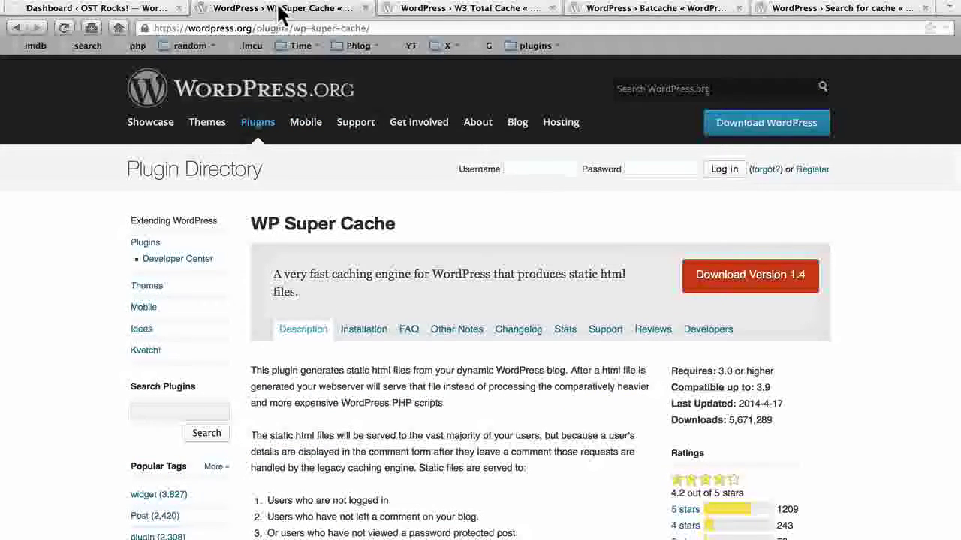
pyautogui.click(402, 9)
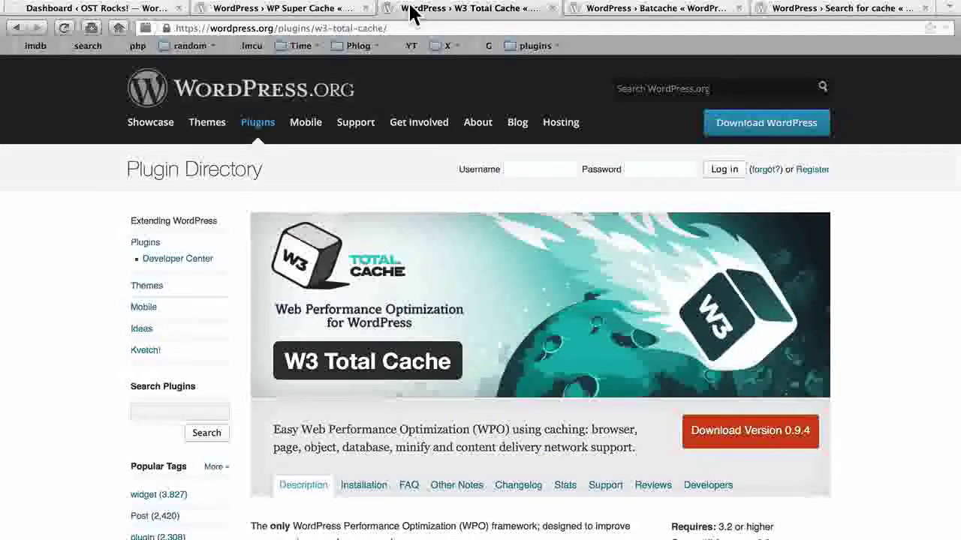
pyautogui.click(604, 9)
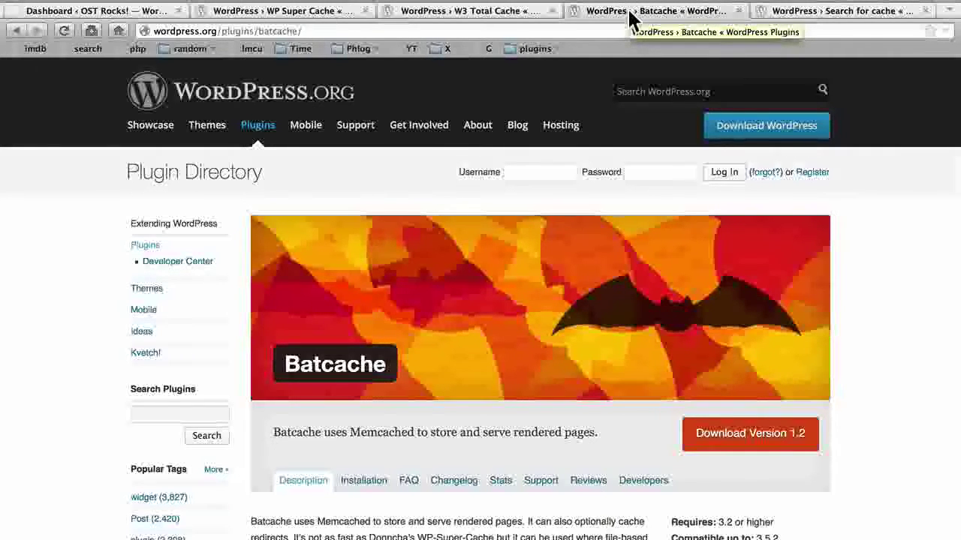
pyautogui.click(293, 13)
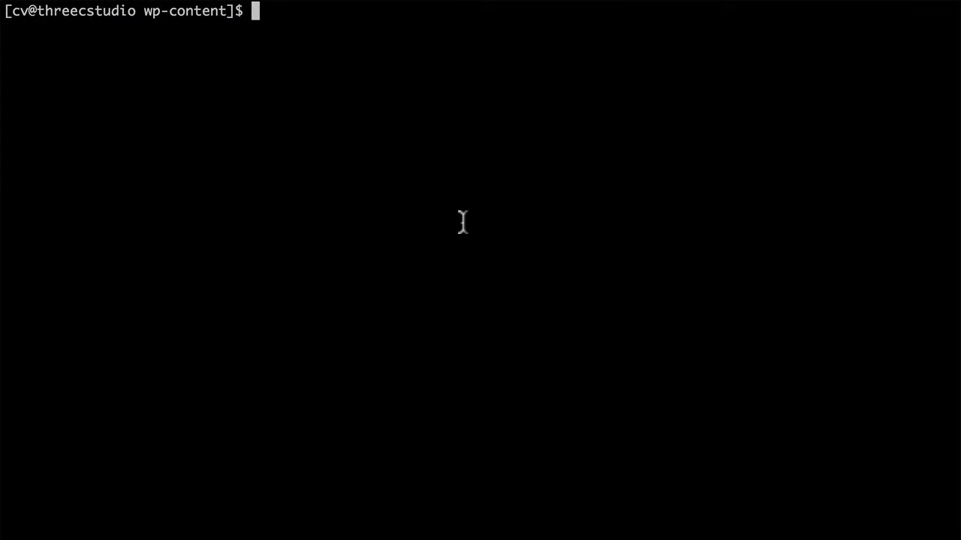
# - Run ls -al to list every file in the wp-content folder
pyautogui.write('ls -al')
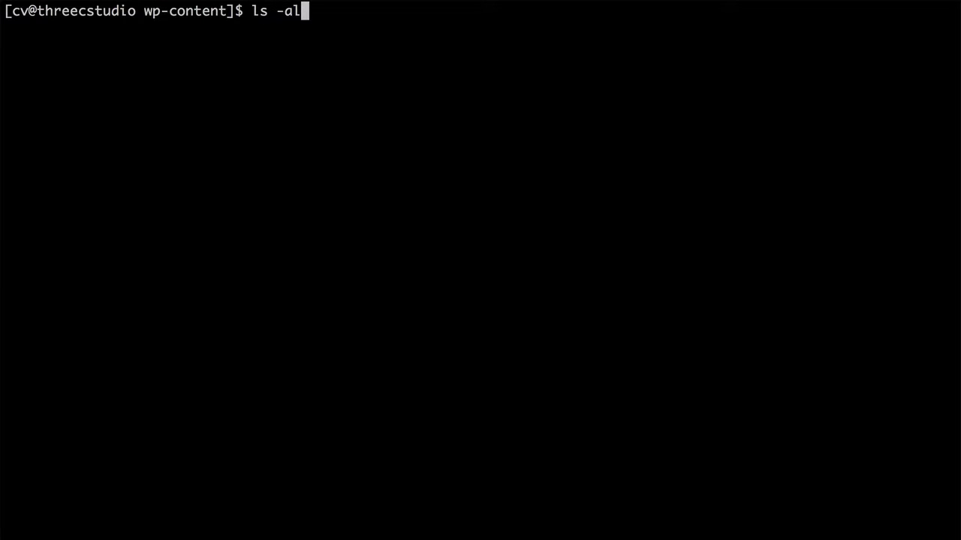
pyautogui.press('Return')
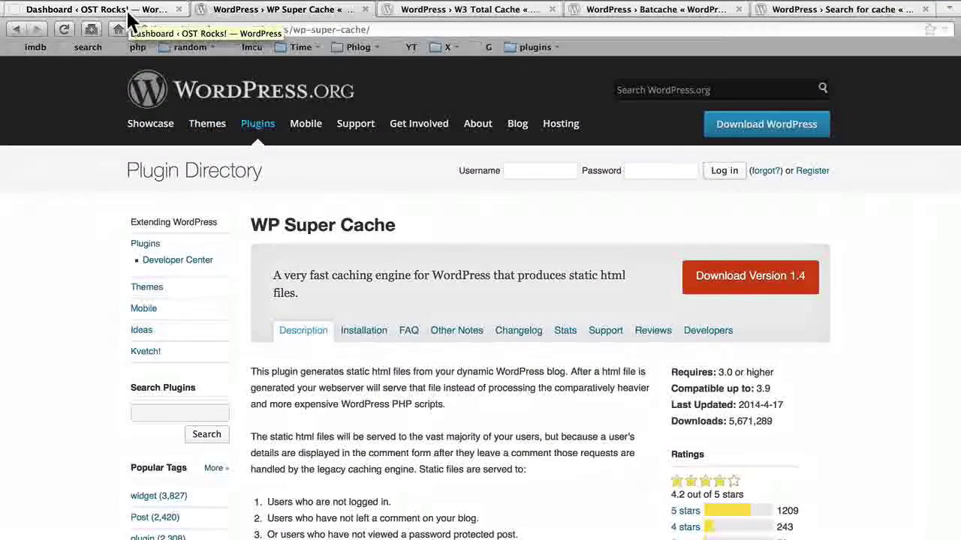
# - Find 'wp super cache' under Plugins > Add New, then install and activate it
pyautogui.click(129, 18)
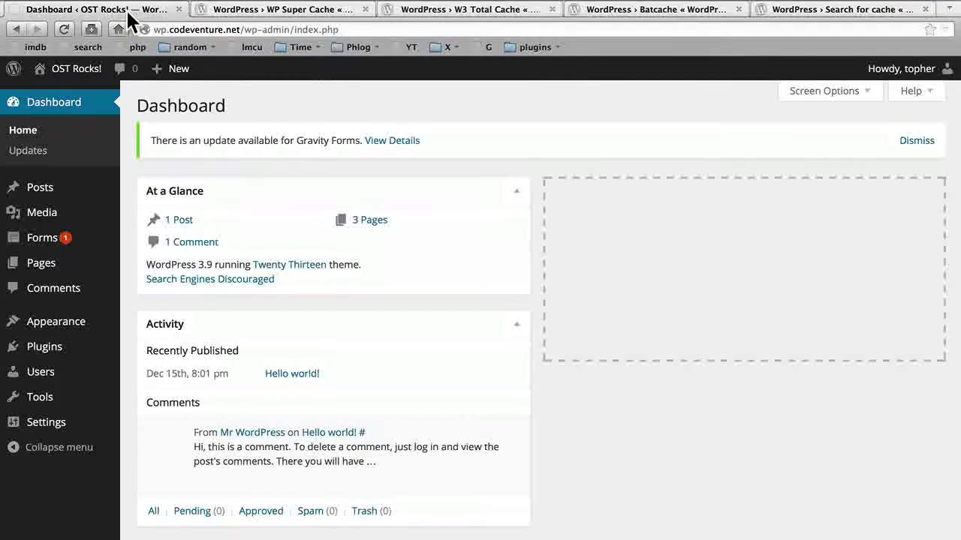
pyautogui.moveTo(94, 354)
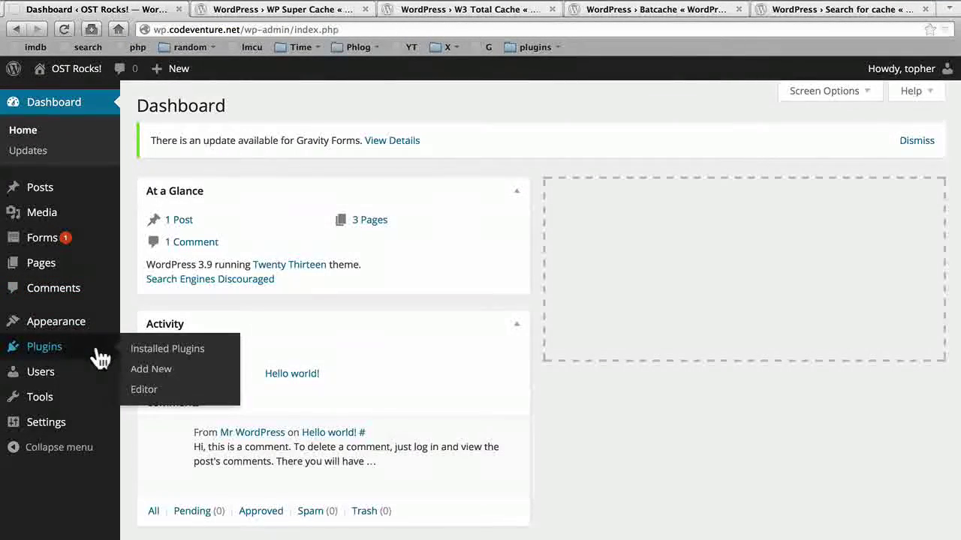
pyautogui.click(144, 371)
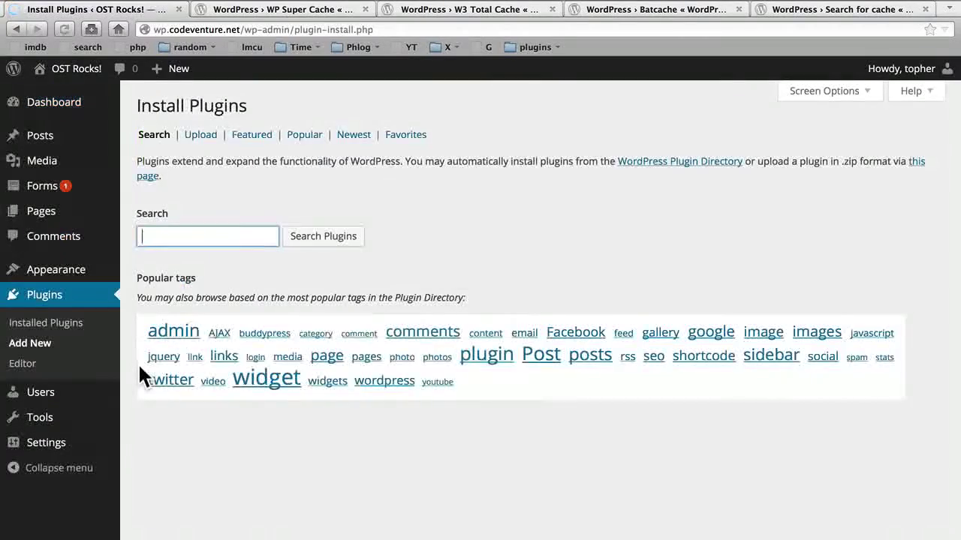
pyautogui.write('wp super cache')
pyautogui.press('Return')
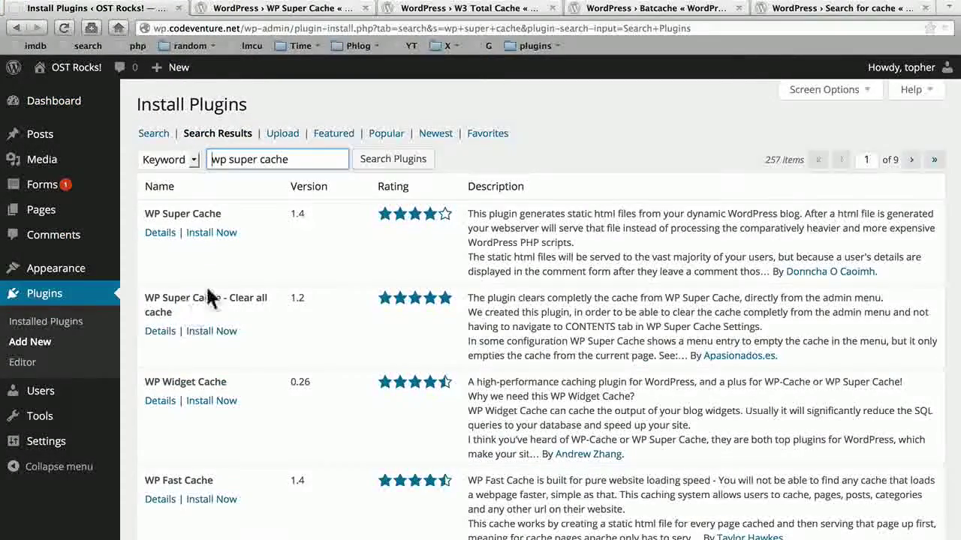
pyautogui.click(211, 234)
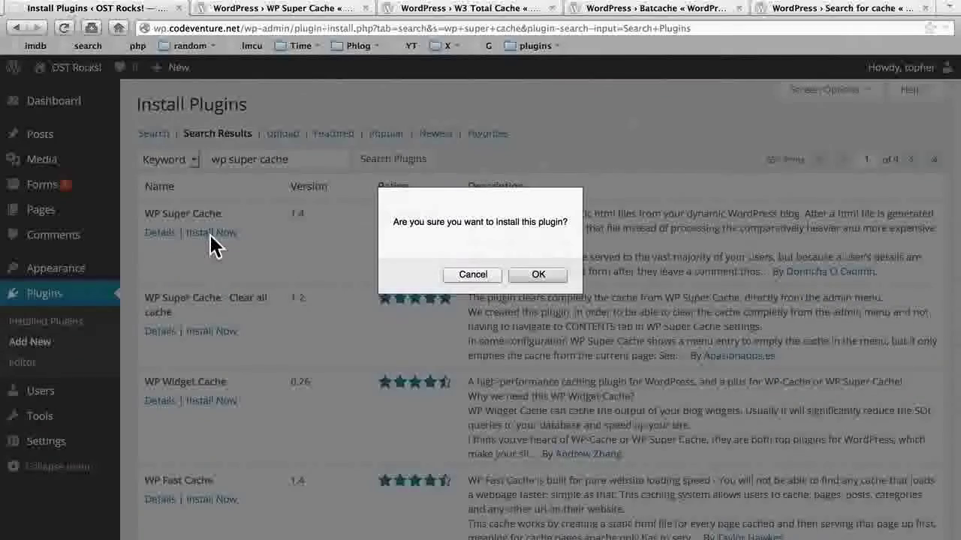
pyautogui.click(523, 276)
pyautogui.click(185, 242)
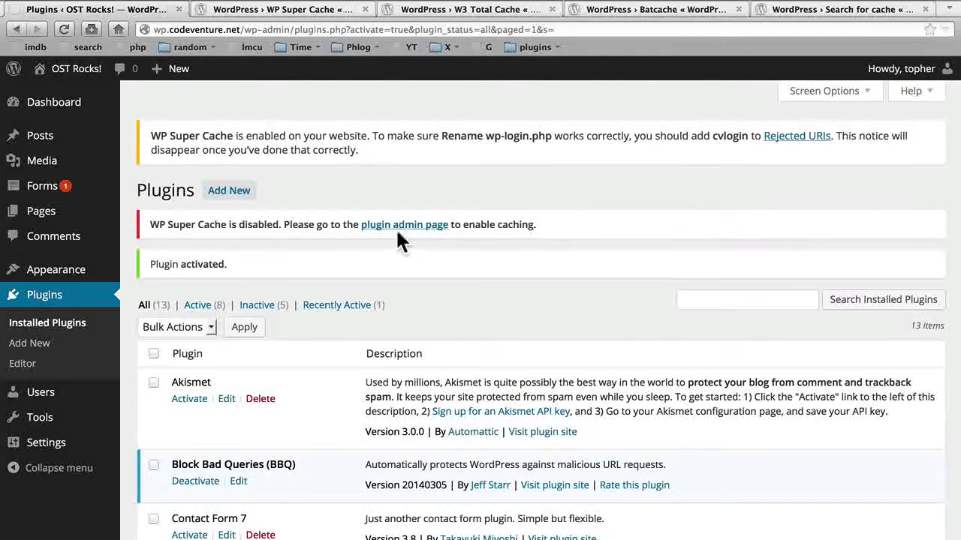
# - Under Settings > WP Super Cache, select Caching On (Recommended) and update the status
pyautogui.moveTo(68, 449)
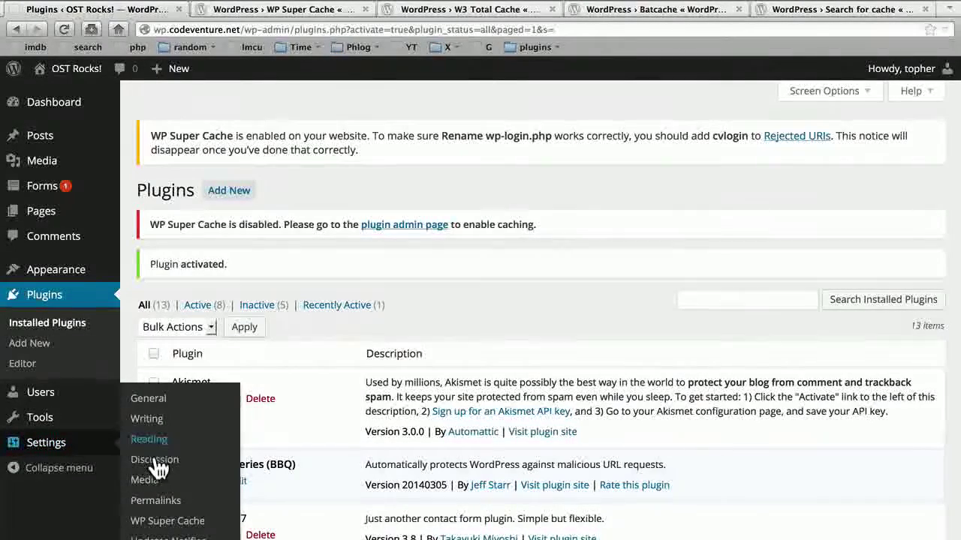
pyautogui.click(158, 521)
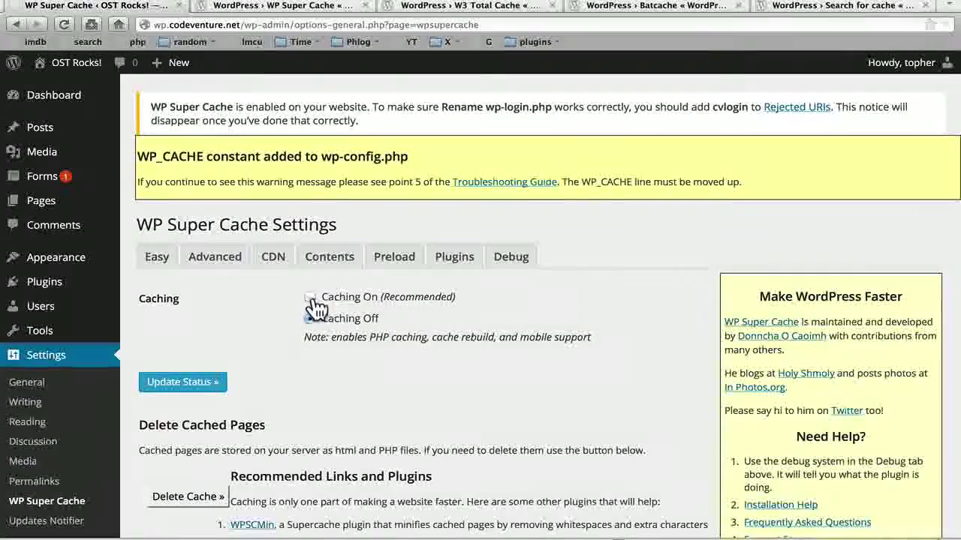
pyautogui.click(310, 297)
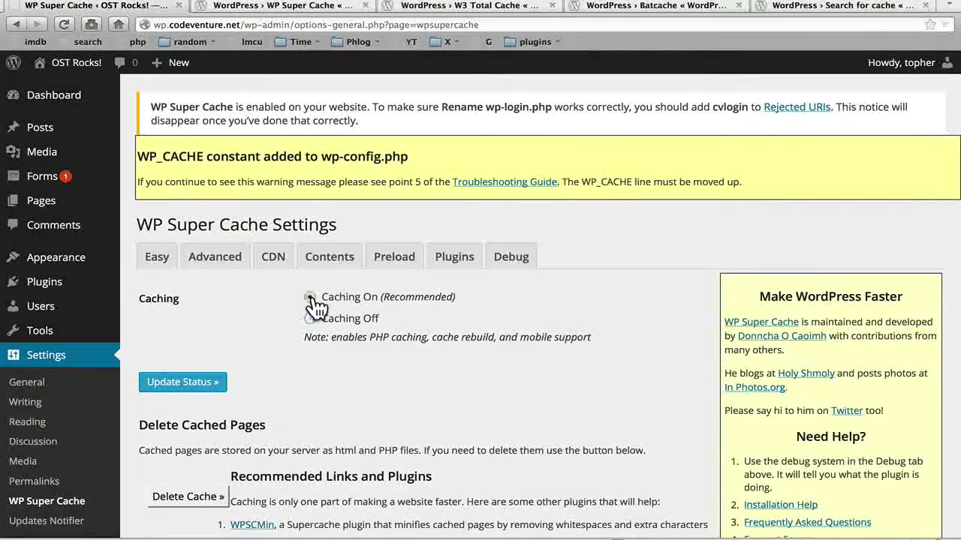
pyautogui.click(188, 387)
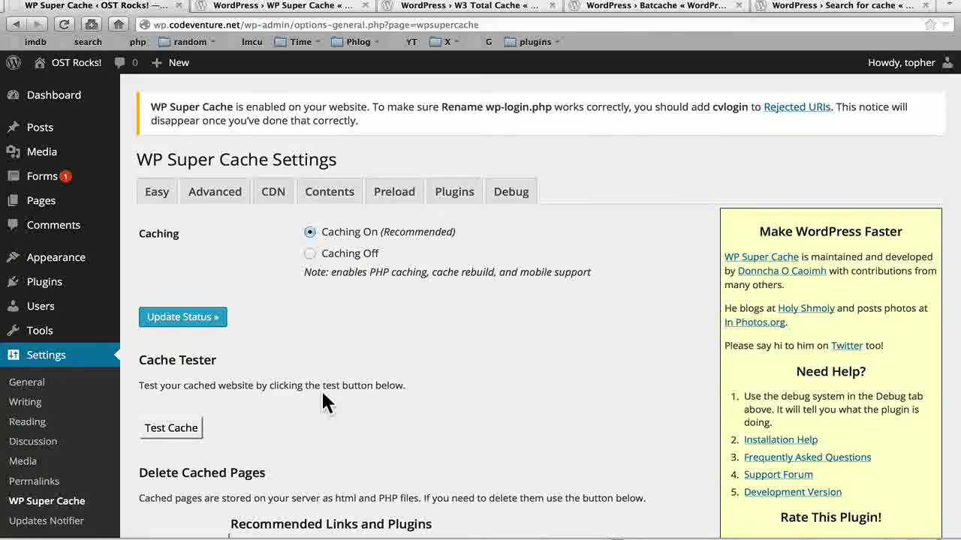
# - Rerun ls -al in the terminal to reveal the new cache files in wp-content
pyautogui.hotkey('ctrl', 'Right')
pyautogui.press('Up')
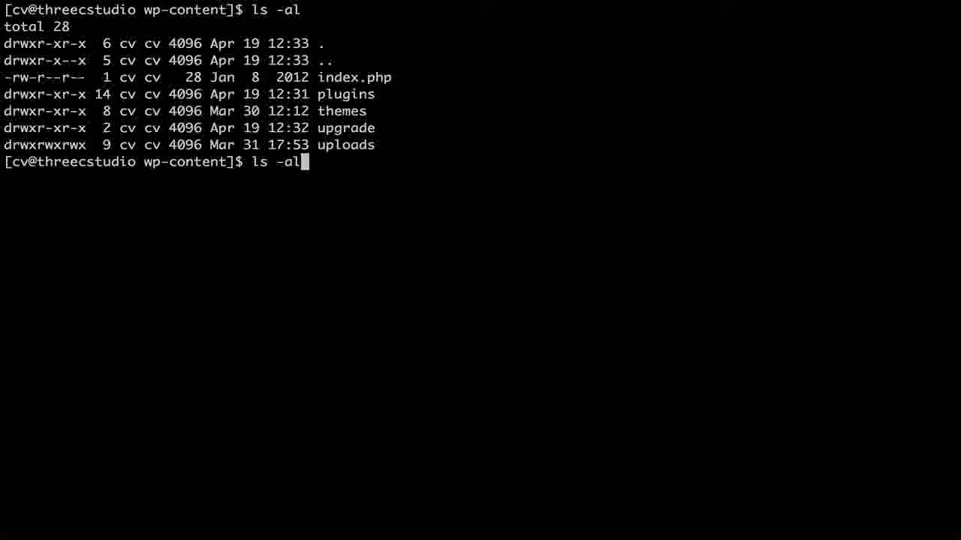
pyautogui.press('Return')
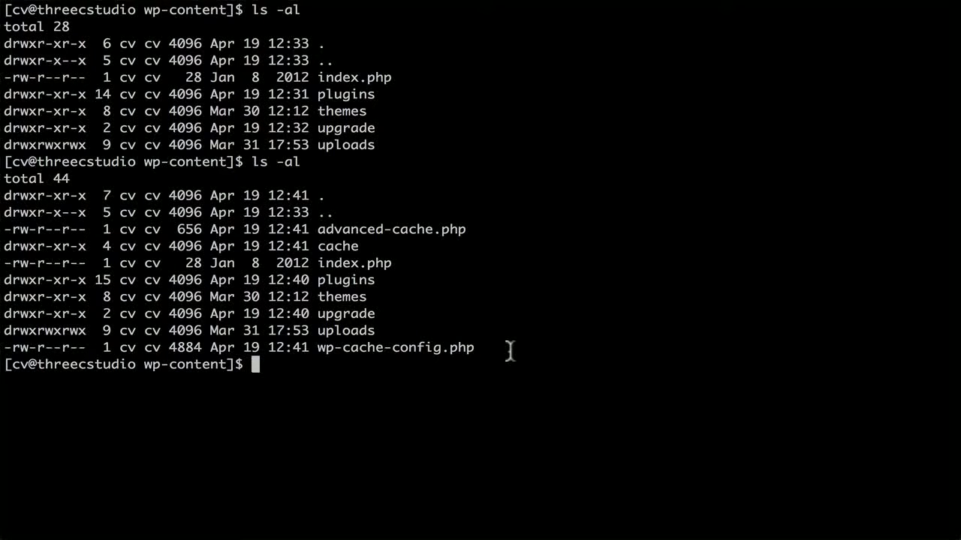
# - Move into the cache folder and list its contents with ls
pyautogui.write('cd ca')
pyautogui.press('Tab')
pyautogui.press('Return')
pyautogui.write('ls')
pyautogui.press('Return')
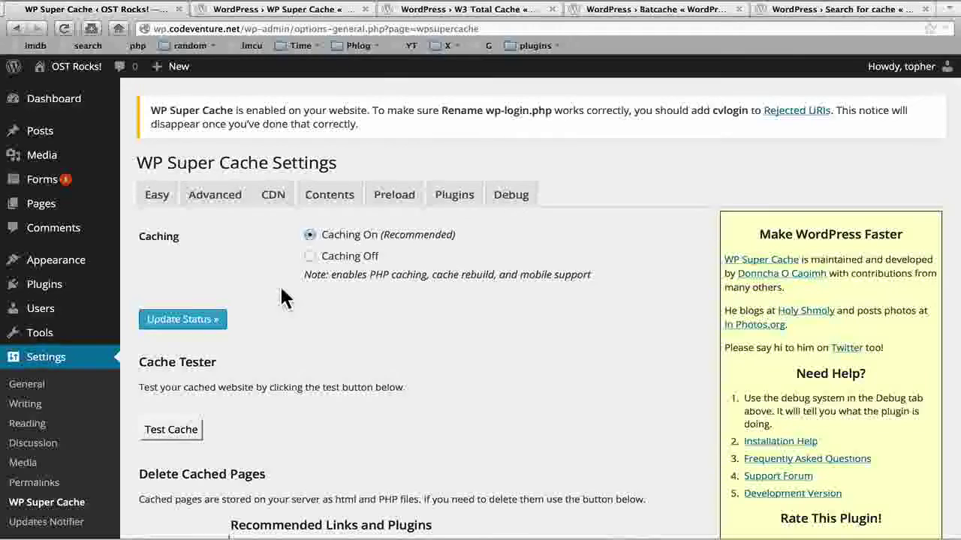
# - On the Advanced tab, choose 'Use mod_rewrite to serve cache files' and scroll to Miscellaneous
pyautogui.click(213, 199)
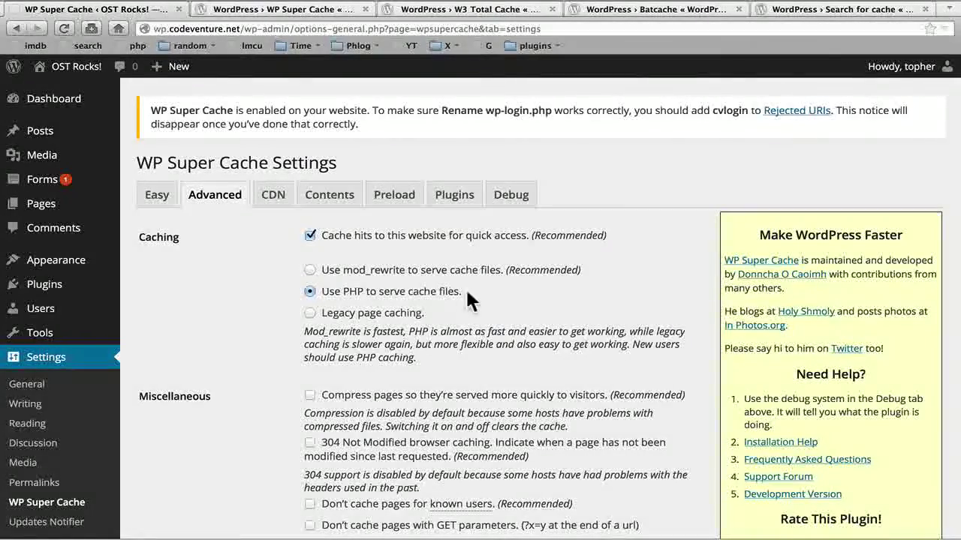
pyautogui.click(402, 276)
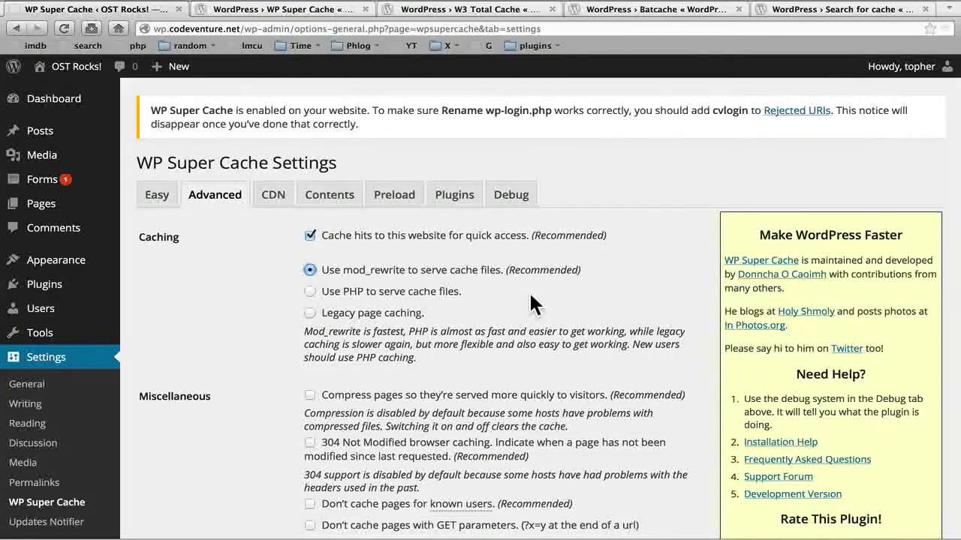
pyautogui.scroll(-3, 531, 304)
pyautogui.scroll(-2, 530, 297)
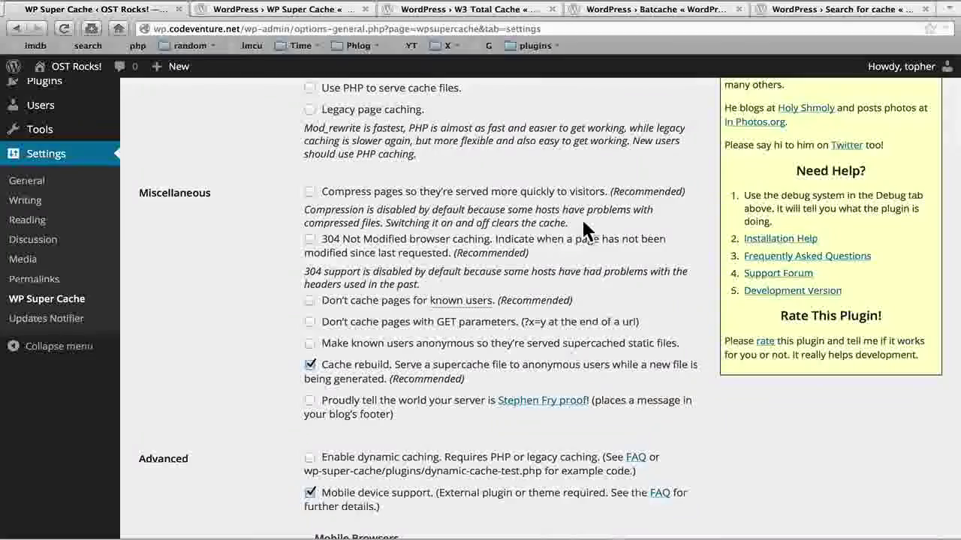
# - Enable page compression and check 'Don't cache pages for known users'
pyautogui.click(316, 197)
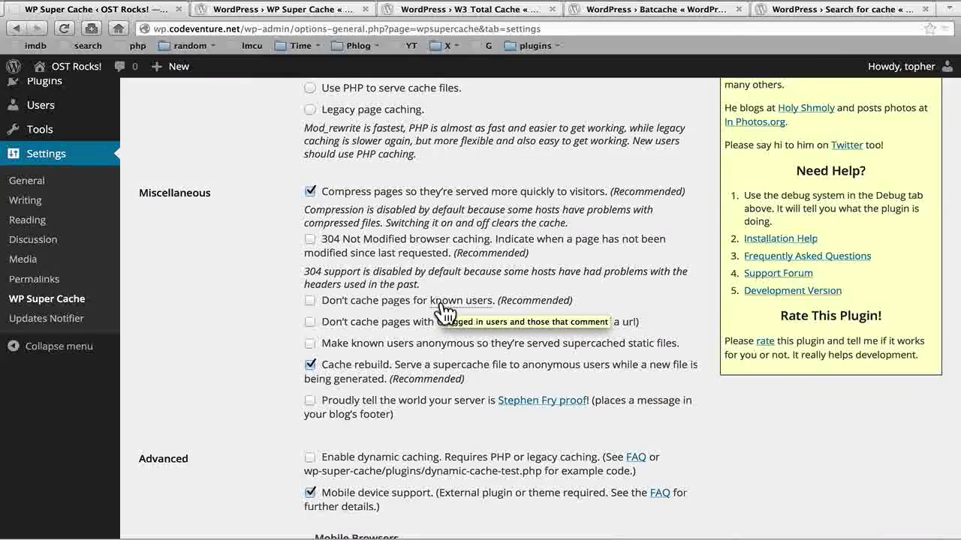
pyautogui.click(310, 300)
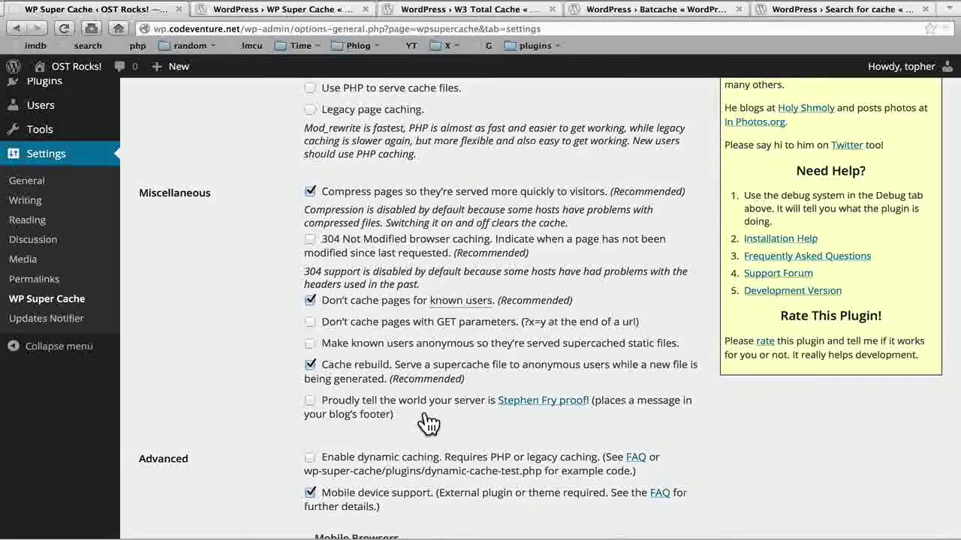
# - Scroll through the remaining advanced options down to the Note section
pyautogui.scroll(-5, 426, 417)
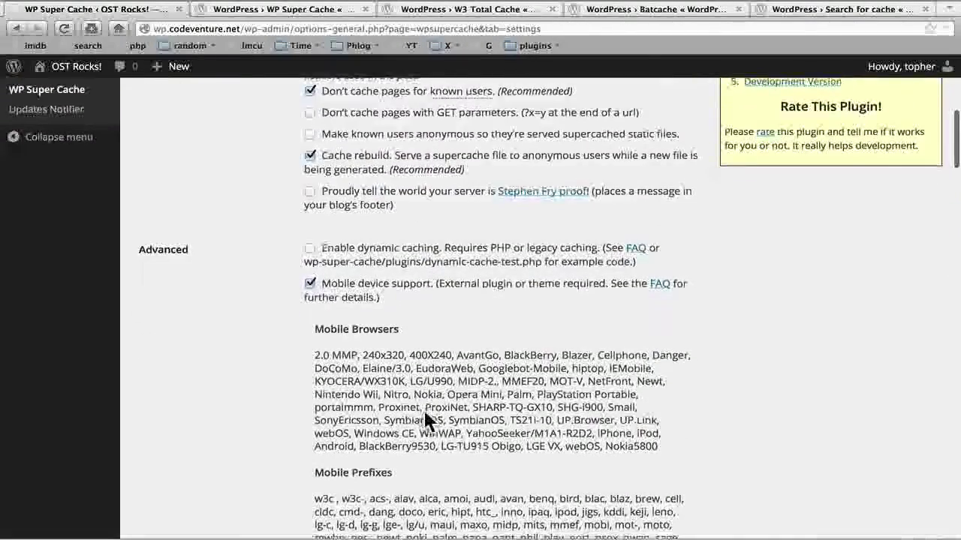
pyautogui.scroll(-3, 424, 414)
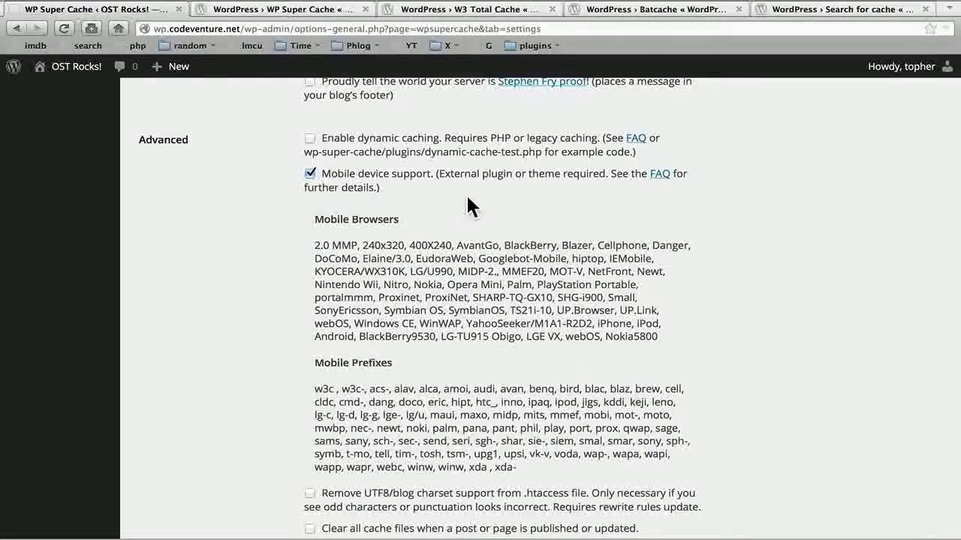
pyautogui.scroll(-5, 466, 199)
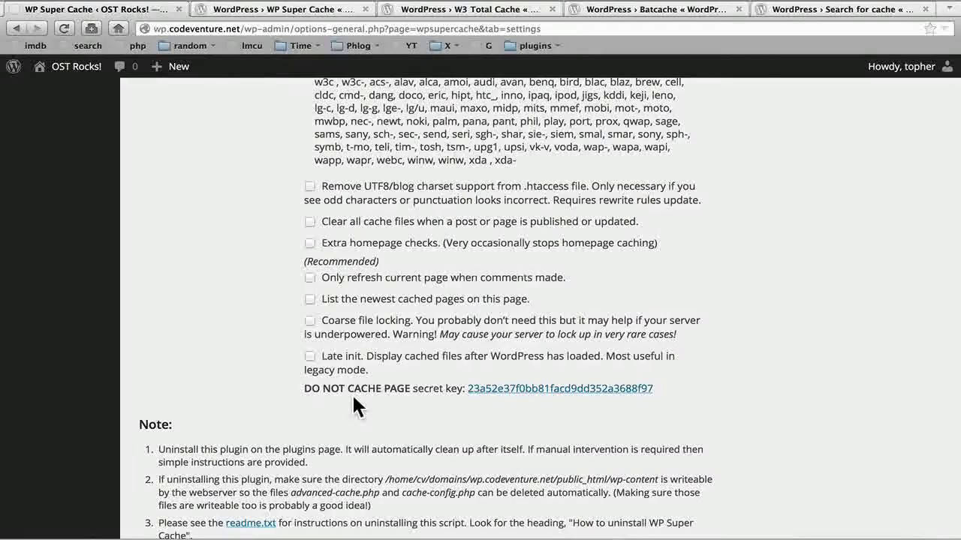
pyautogui.scroll(-4, 354, 399)
pyautogui.scroll(-2, 354, 399)
# - Save the advanced settings with Update Status, then review the proposed Mod Rewrite Rules
pyautogui.click(132, 381)
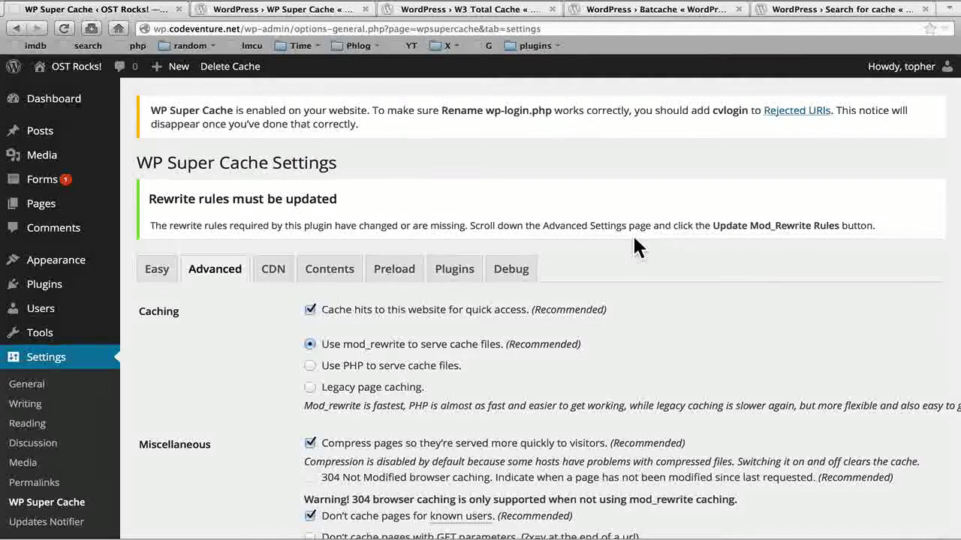
pyautogui.scroll(-15, 633, 239)
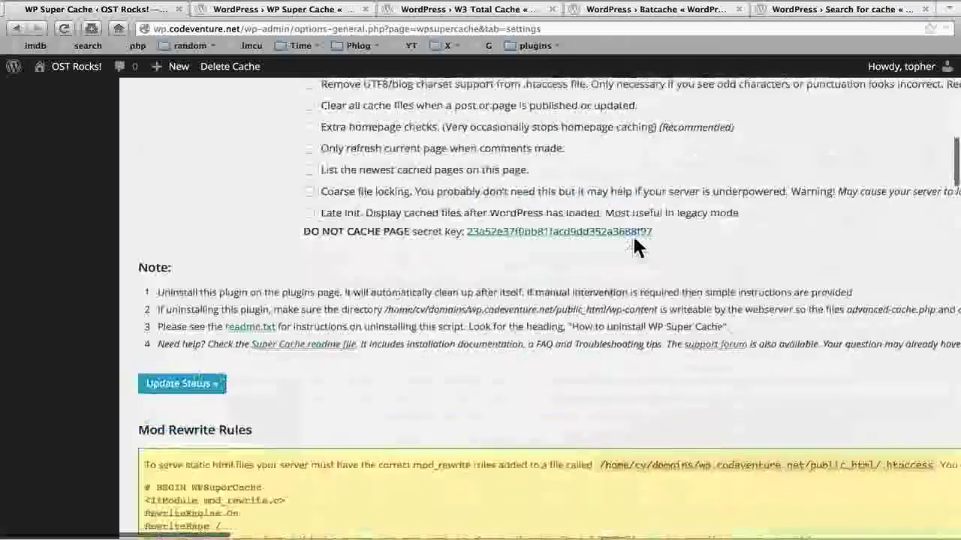
pyautogui.scroll(-7, 634, 247)
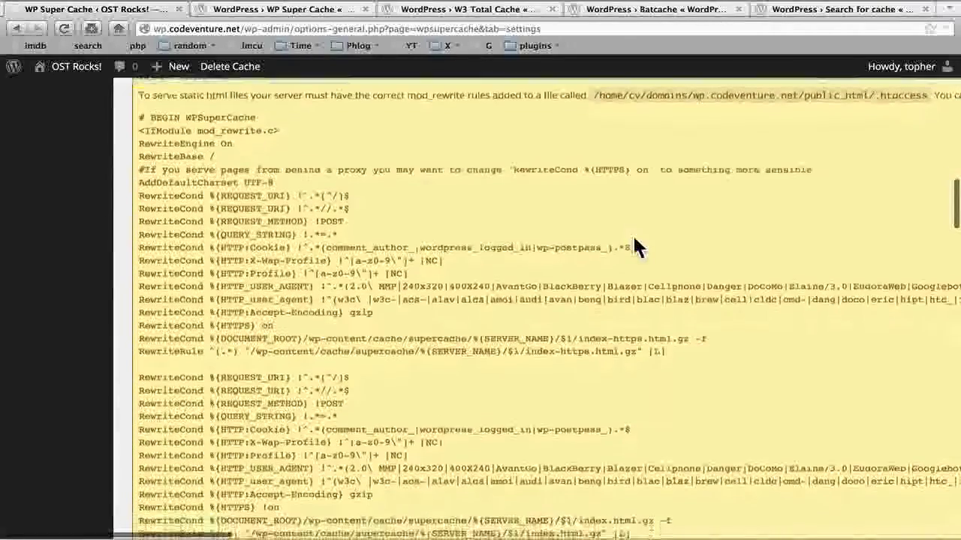
pyautogui.scroll(-1, 633, 238)
pyautogui.scroll(3, 633, 237)
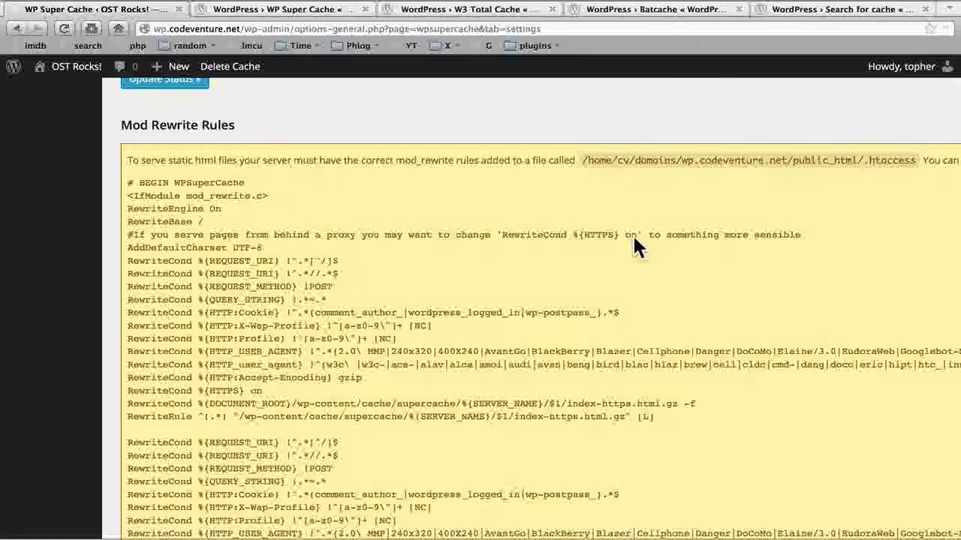
pyautogui.scroll(-10, 634, 242)
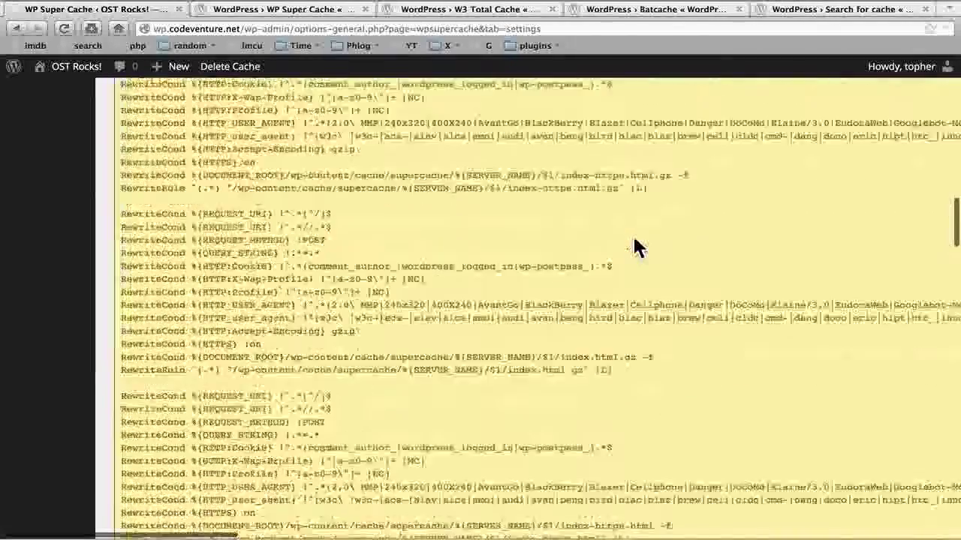
pyautogui.scroll(-10, 634, 242)
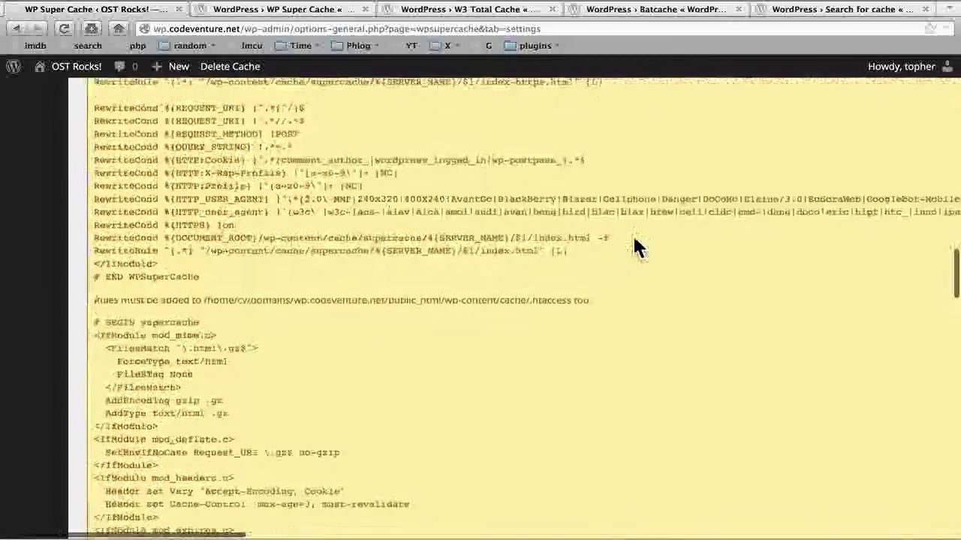
pyautogui.scroll(-2, 632, 248)
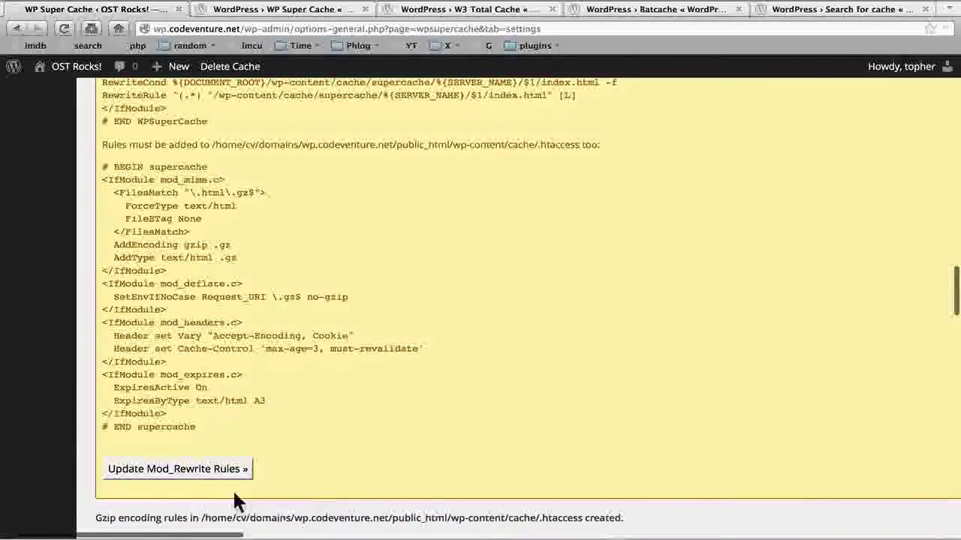
# - Apply Update Mod_Rewrite Rules and confirm the 'Mod Rewrite rules updated!' notice
pyautogui.click(180, 468)
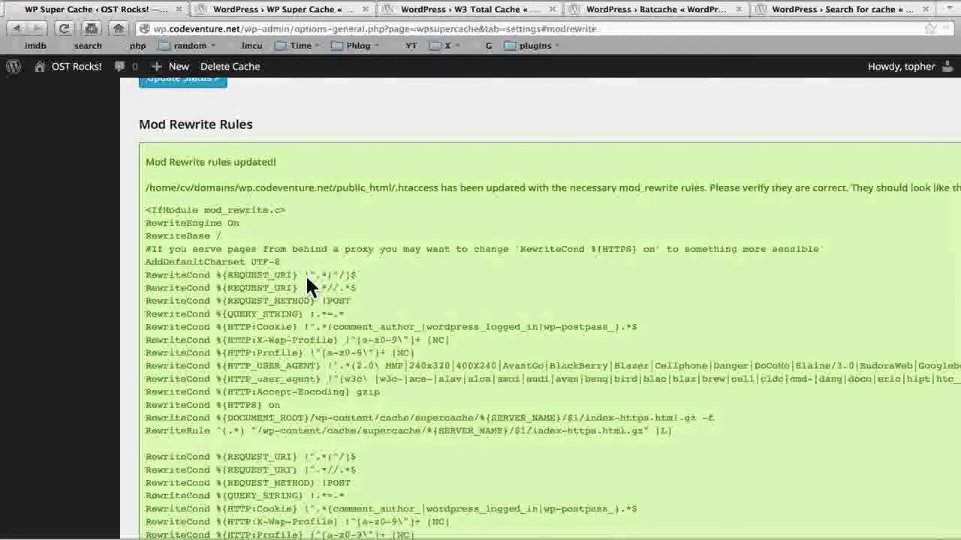
pyautogui.scroll(-1, 307, 285)
pyautogui.scroll(-10, 306, 286)
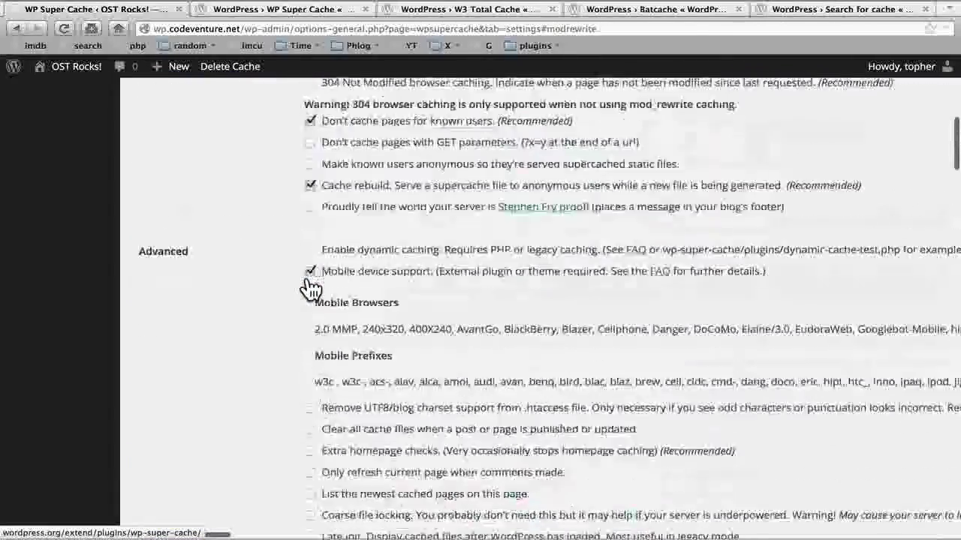
pyautogui.scroll(3, 311, 289)
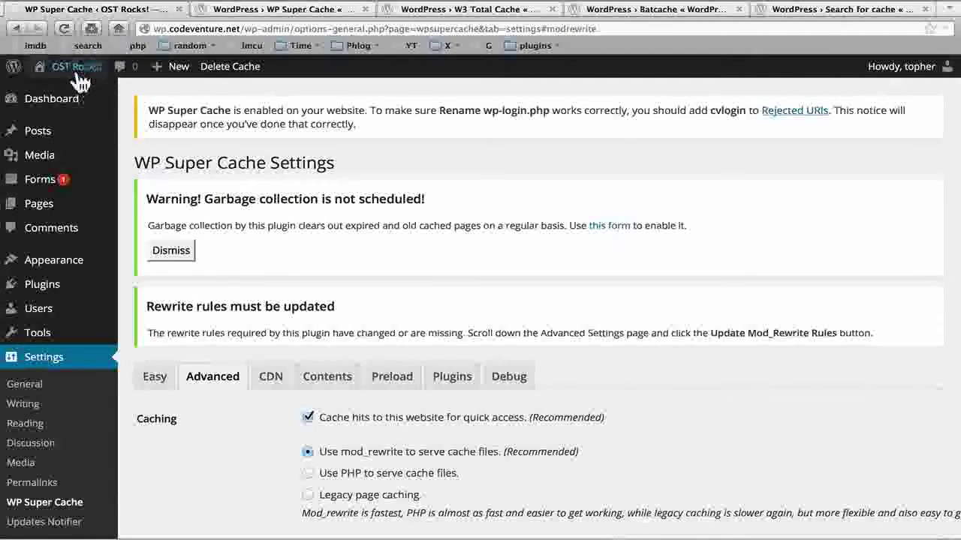
pyautogui.moveTo(78, 71)
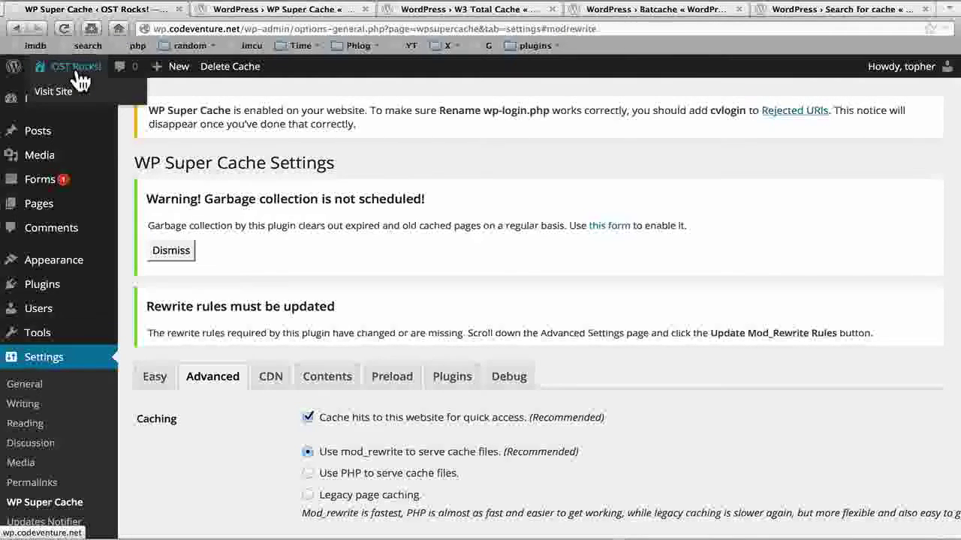
# - Open the site's front page in a new tab, then list the wp-content/cache folder in Terminal
pyautogui.keyDown('super'); pyautogui.click(79, 73); pyautogui.keyUp('super')
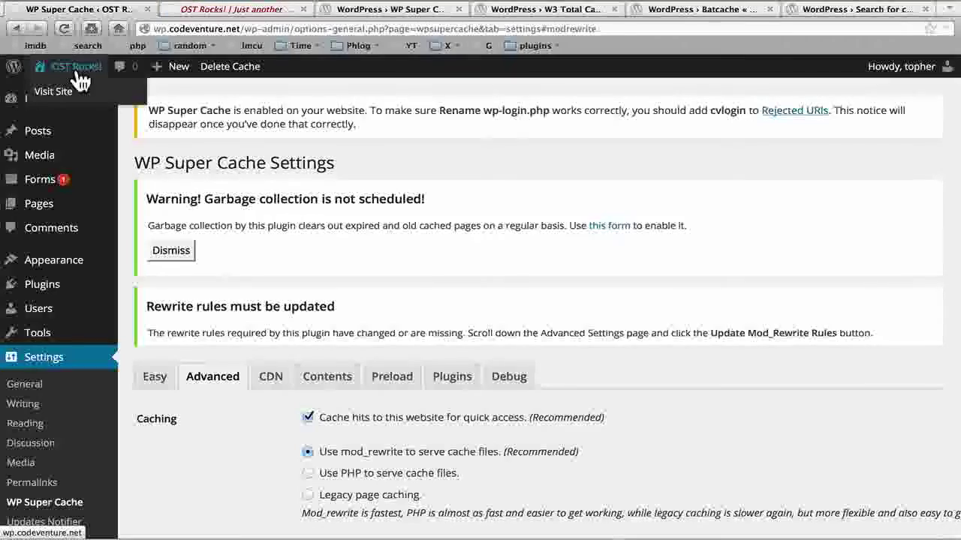
pyautogui.click(189, 15)
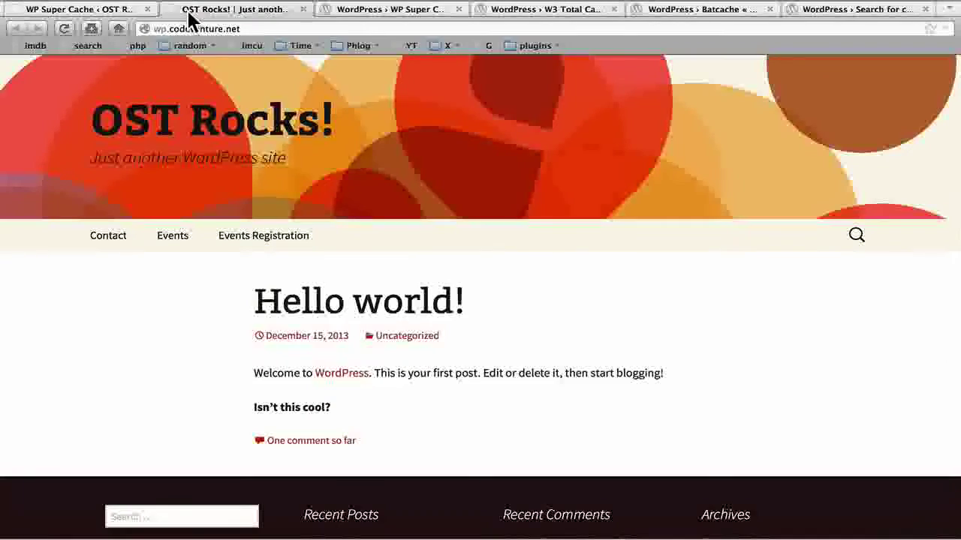
pyautogui.hotkey('ctrl', 'Right')
pyautogui.write('ls')
pyautogui.press('Return')
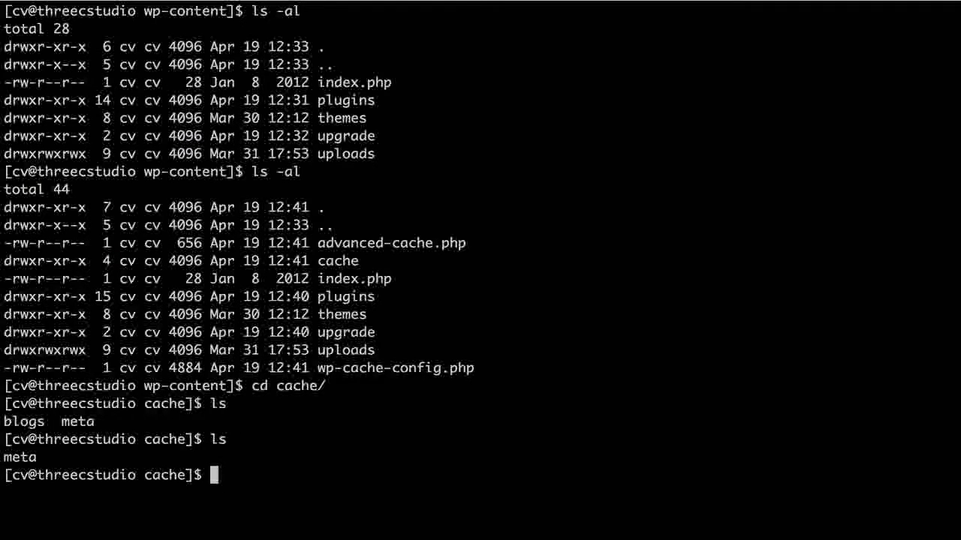
# - Copy the site URL and load the OST Rocks! home page in a private window, logged out
pyautogui.hotkey('ctrl', 'Left')
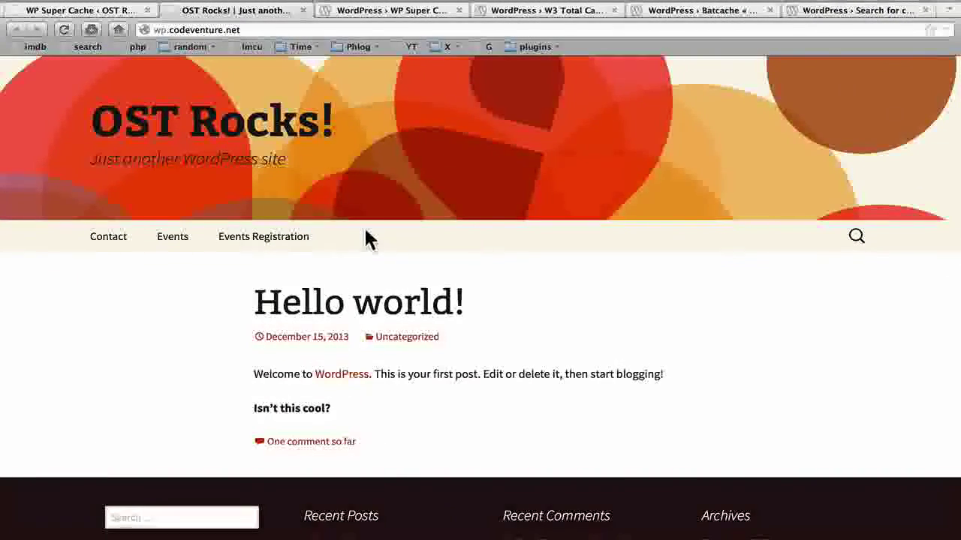
pyautogui.scroll(-1, 368, 239)
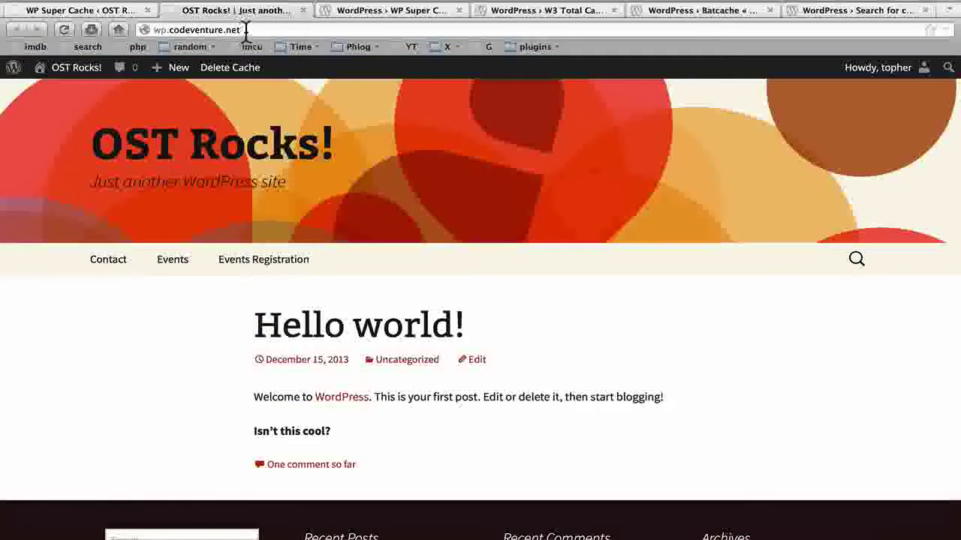
pyautogui.click(247, 30)
pyautogui.click(247, 30)
pyautogui.press('super+c')
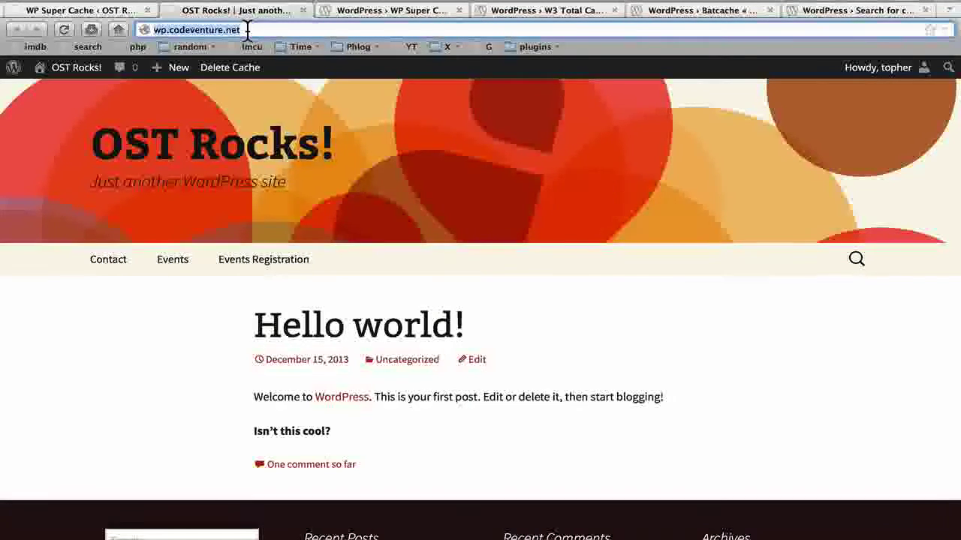
pyautogui.press('super+shift+p')
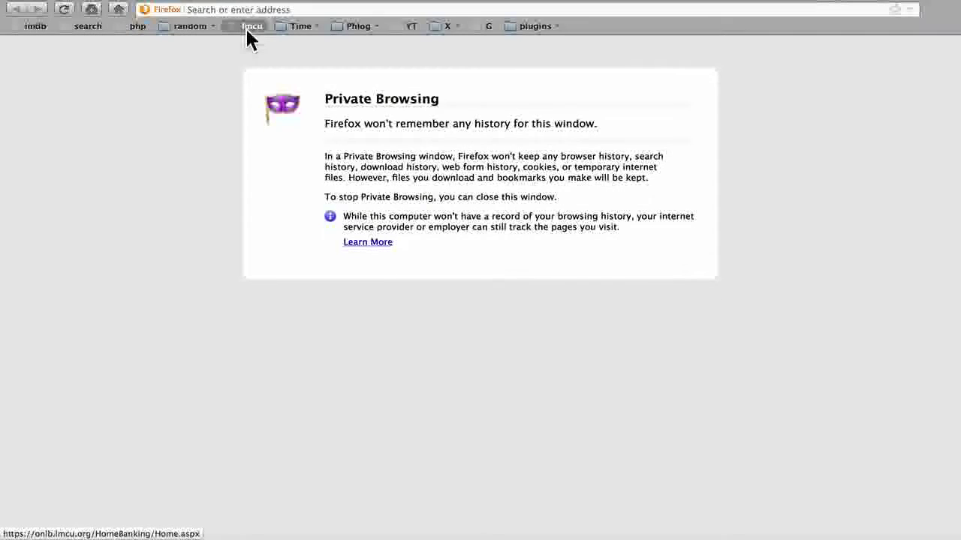
pyautogui.click(283, 9)
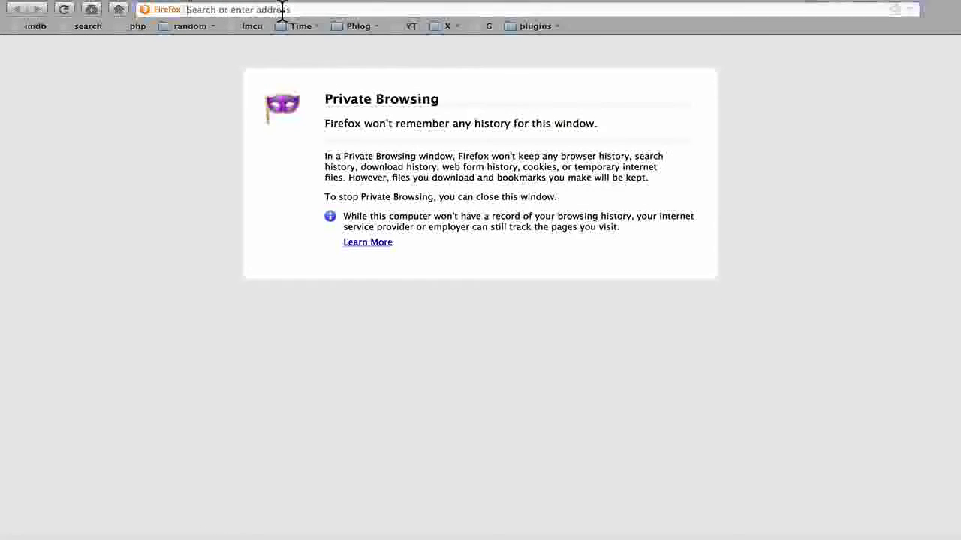
pyautogui.press('super+v')
pyautogui.press('Return')
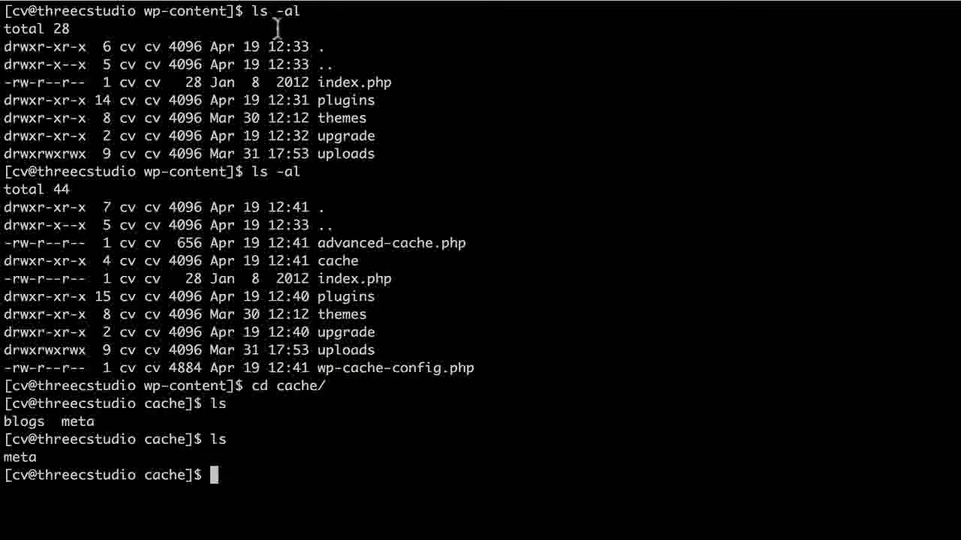
# - Navigate into the supercache folder and then the wp.codeventure.net cache folder
pyautogui.write('ls')
pyautogui.press('Return')
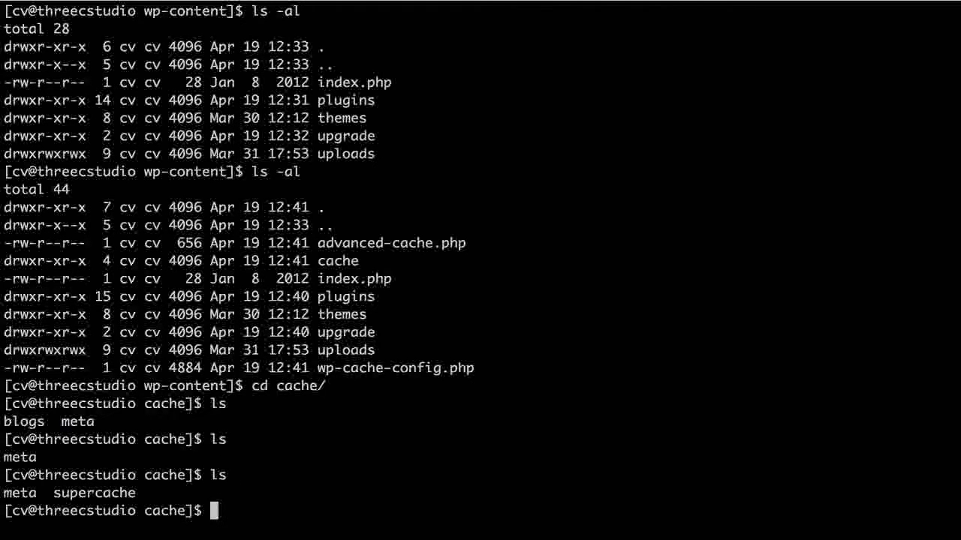
pyautogui.write('cd s')
pyautogui.press('Tab')
pyautogui.press('Return')
pyautogui.write('ls')
pyautogui.press('Return')
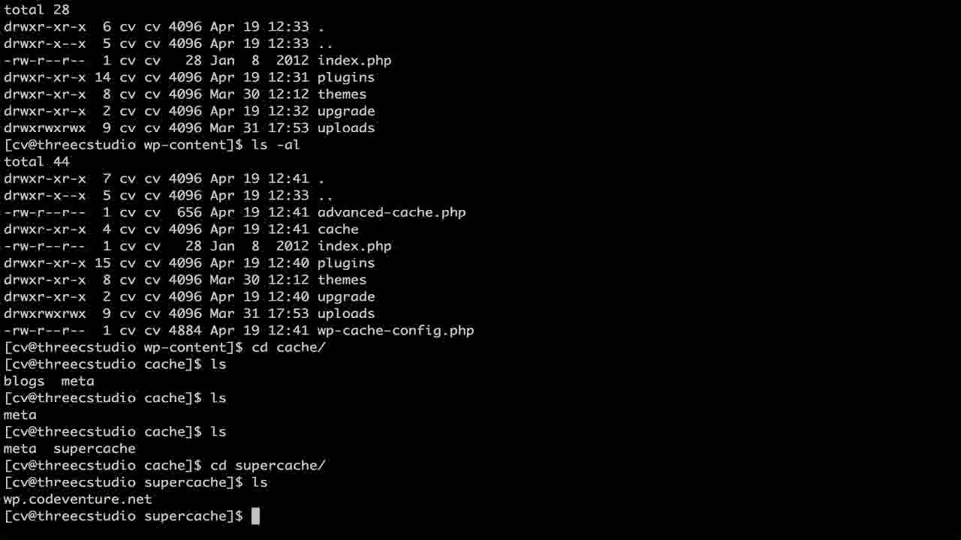
pyautogui.write('cd w')
pyautogui.press('Tab')
pyautogui.press('Return')
# - List cached pages with ls -alh and highlight index.html's 8.7K versus the gzipped 2.7K
pyautogui.write('ls')
pyautogui.press('Return')
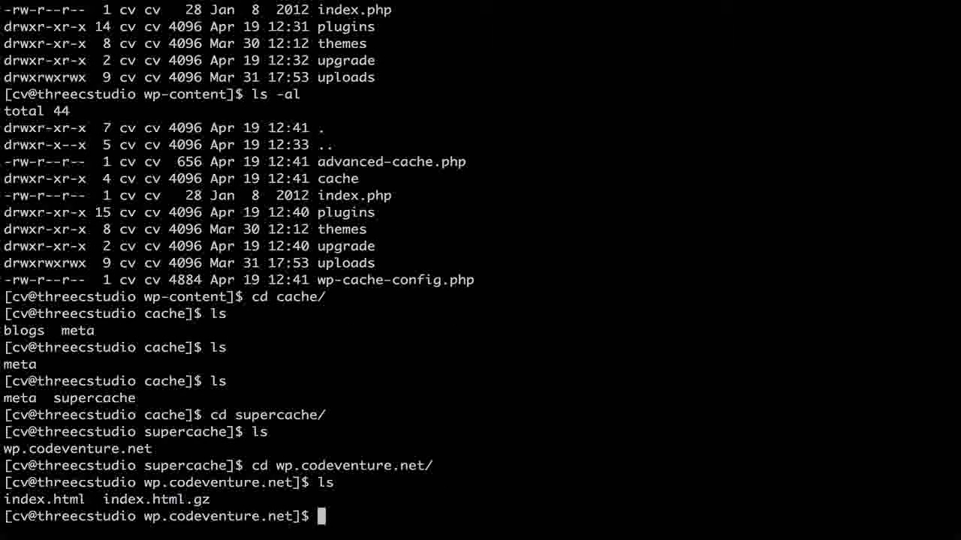
pyautogui.write('ls')
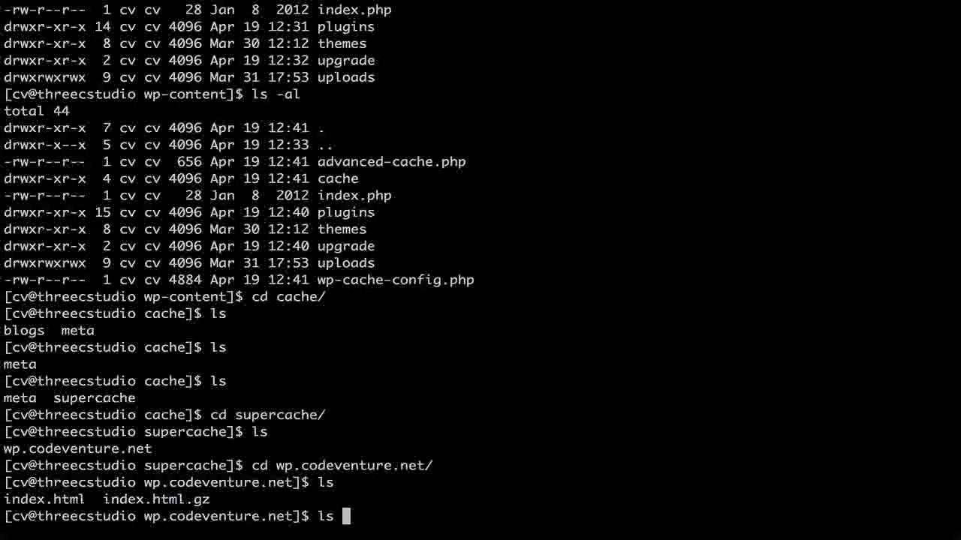
pyautogui.write('-alh')
pyautogui.press('Return')
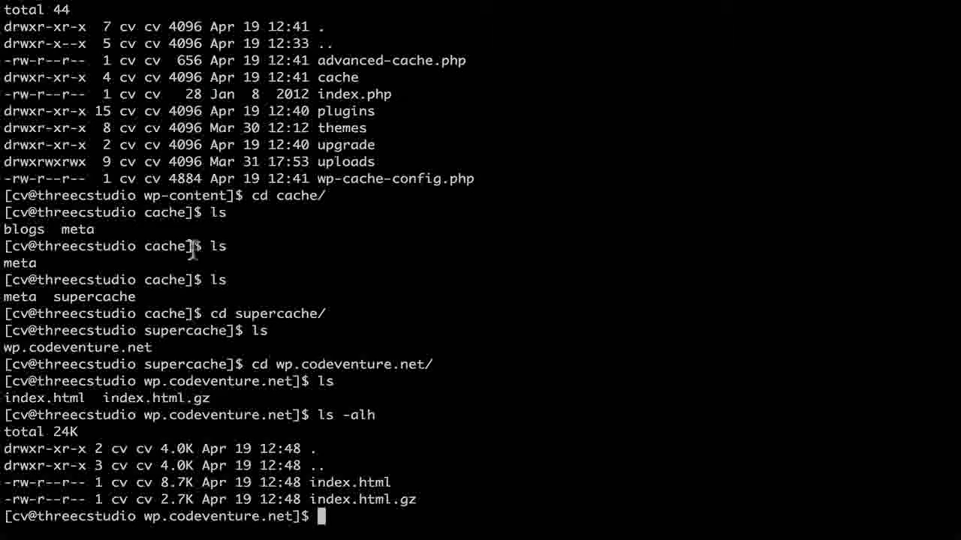
pyautogui.doubleClick(191, 482)
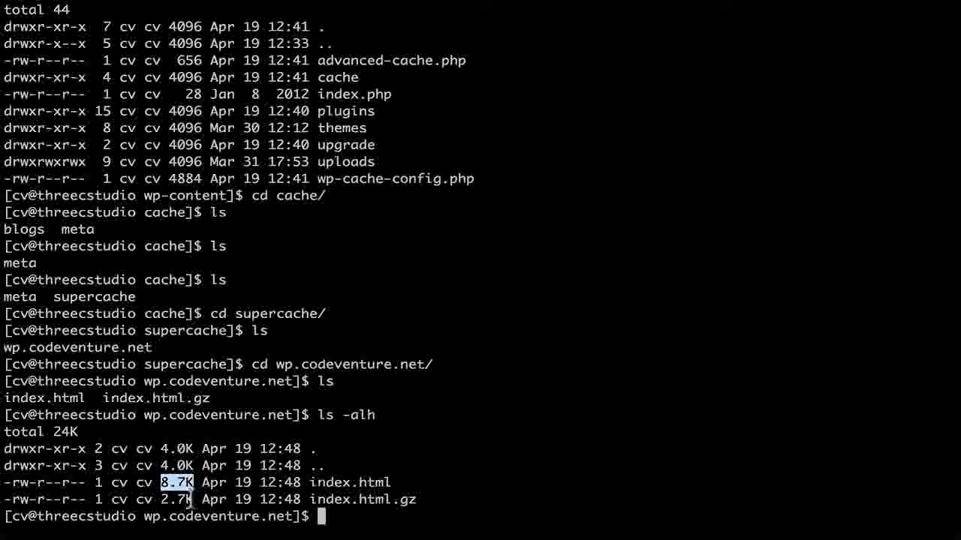
pyautogui.moveTo(192, 499); pyautogui.dragTo(161, 499)
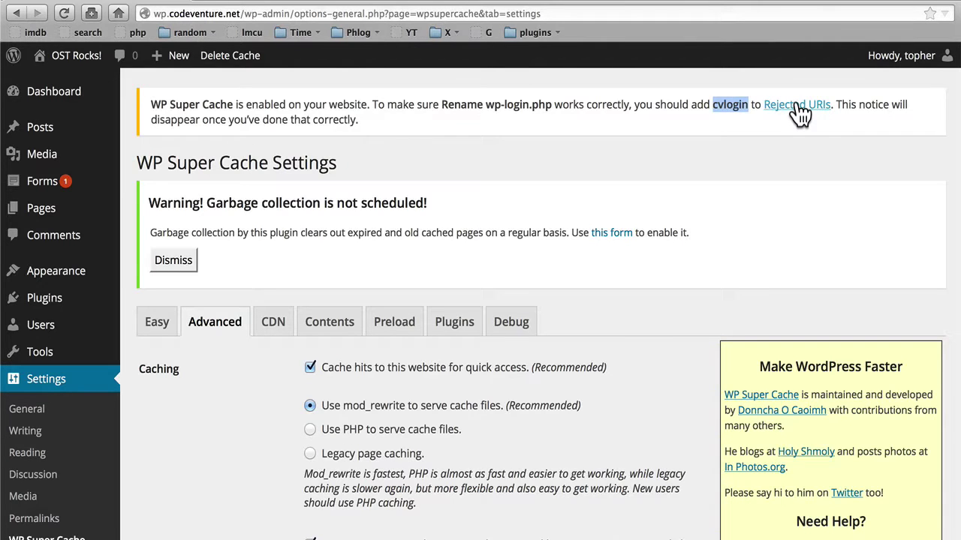
# - Scroll the WP Super Cache Advanced page to find the notice pointing to Rejected URIs
pyautogui.scroll(-20, 723, 199)
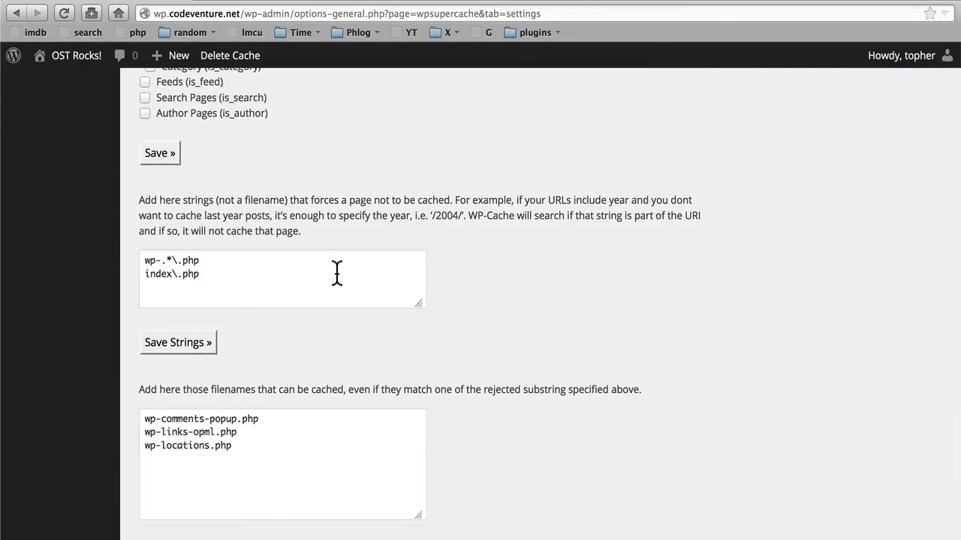
pyautogui.scroll(20, 662, 225)
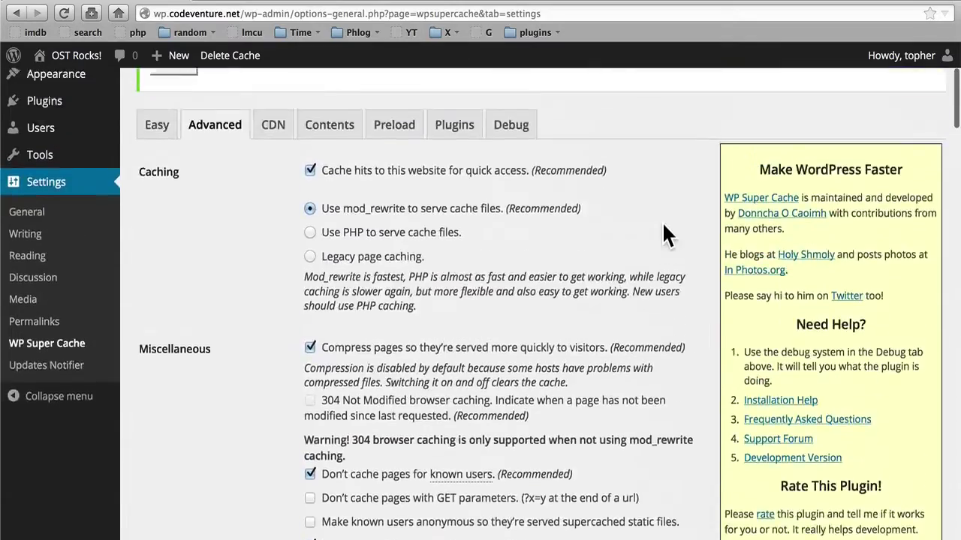
pyautogui.scroll(3, 662, 221)
# - Add cvlogin on a new line of the rejected URI strings and save the strings
pyautogui.click(781, 103)
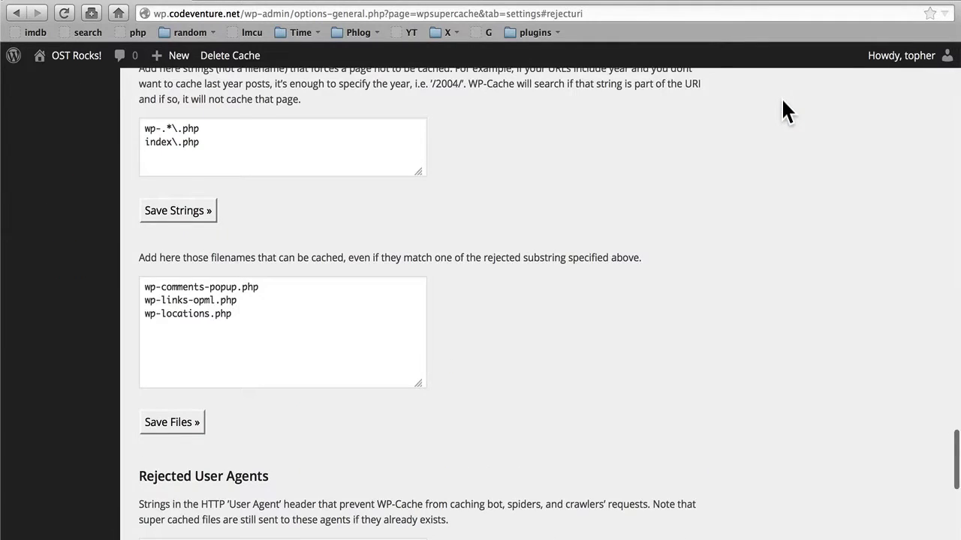
pyautogui.scroll(-1, 598, 136)
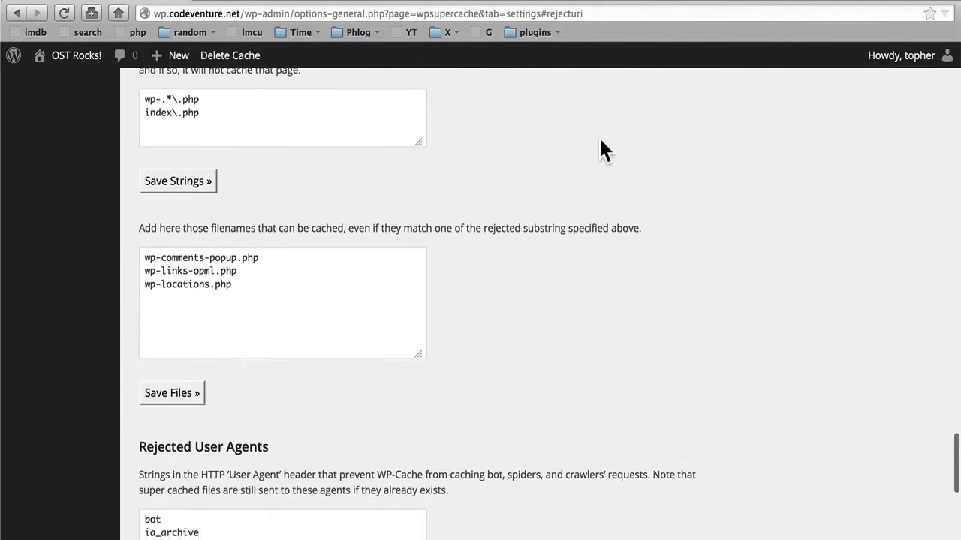
pyautogui.scroll(3, 598, 136)
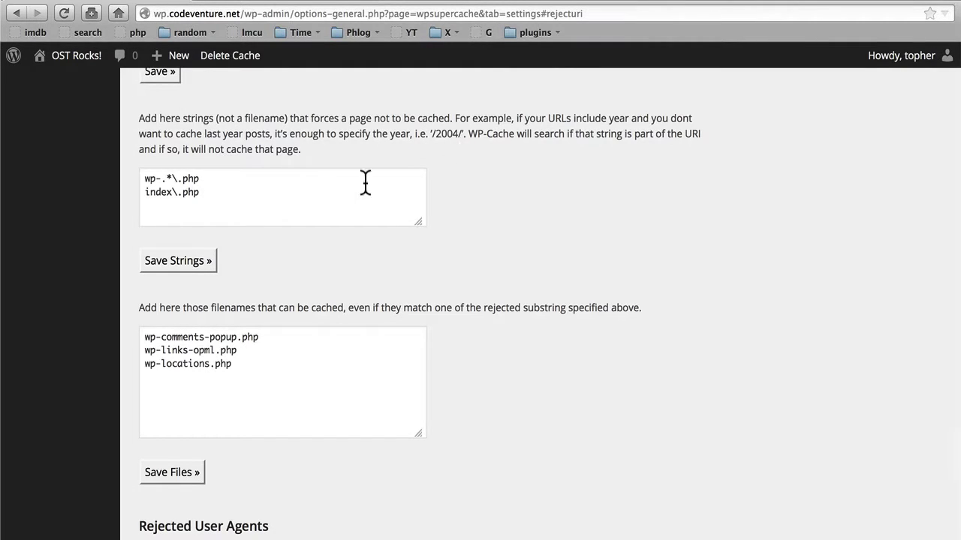
pyautogui.click(245, 199)
pyautogui.write('cvlogin')
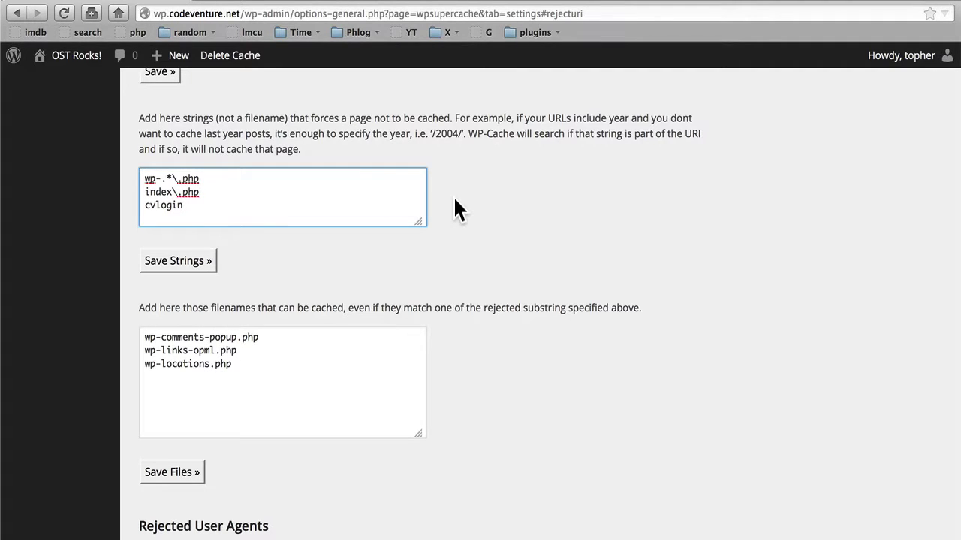
pyautogui.click(188, 260)
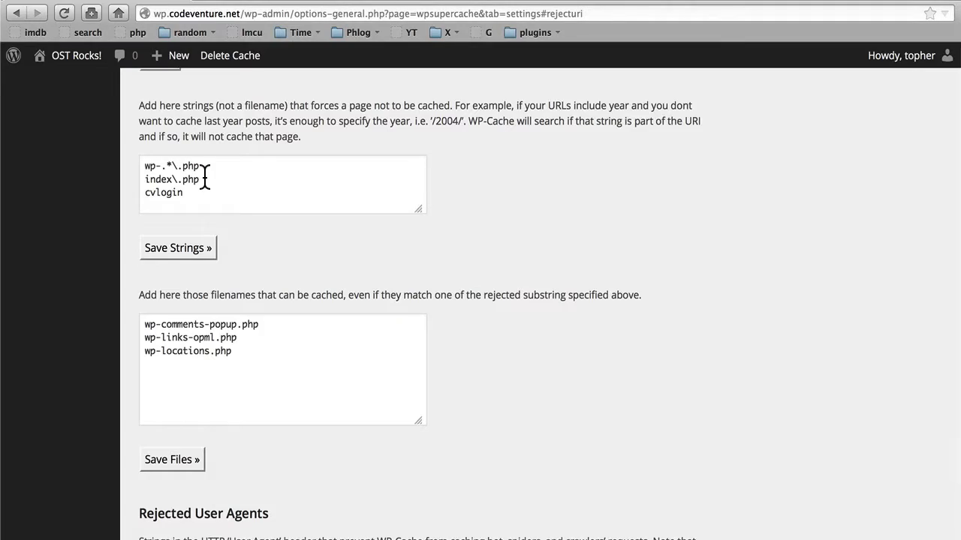
pyautogui.scroll(15, 662, 201)
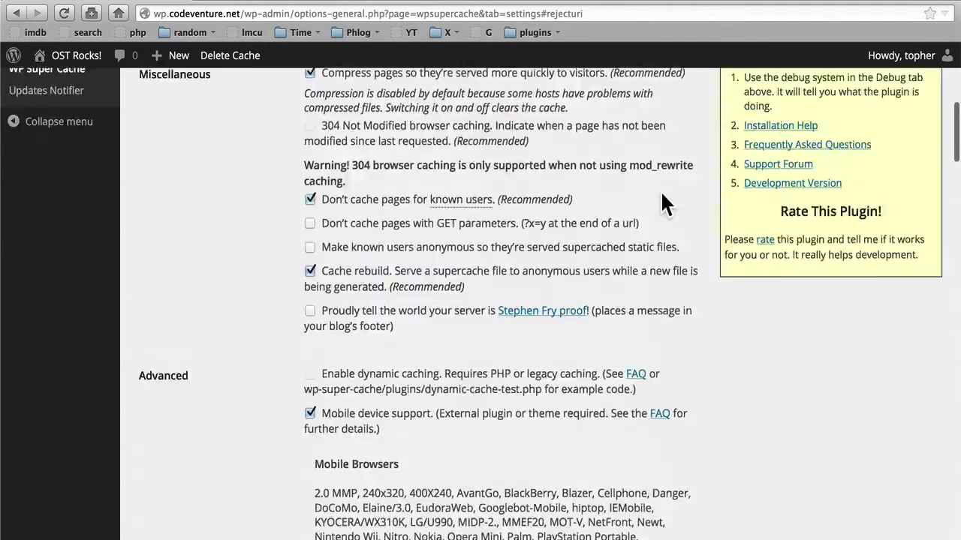
pyautogui.scroll(10, 662, 194)
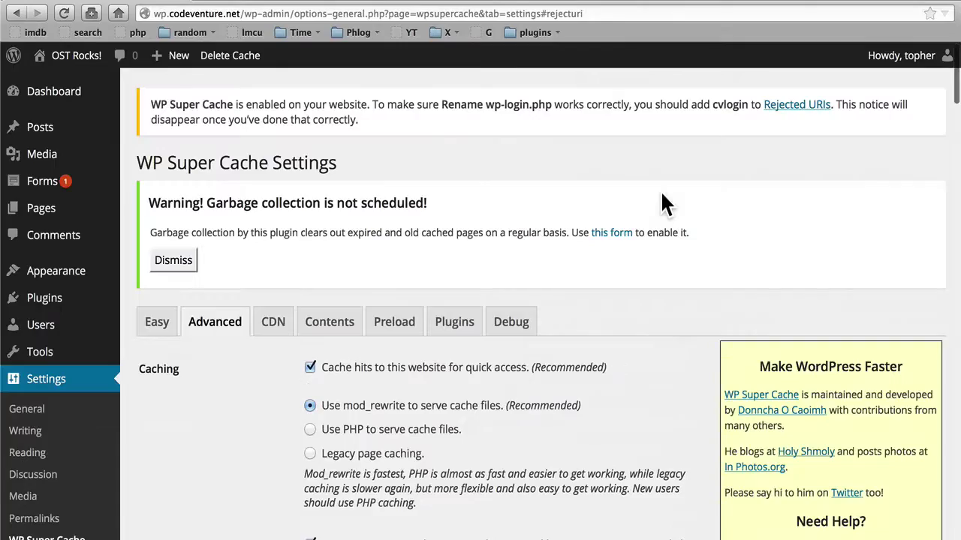
# - Reload the Advanced settings and jump to the Expiry Time & Garbage Collection section
pyautogui.click(210, 327)
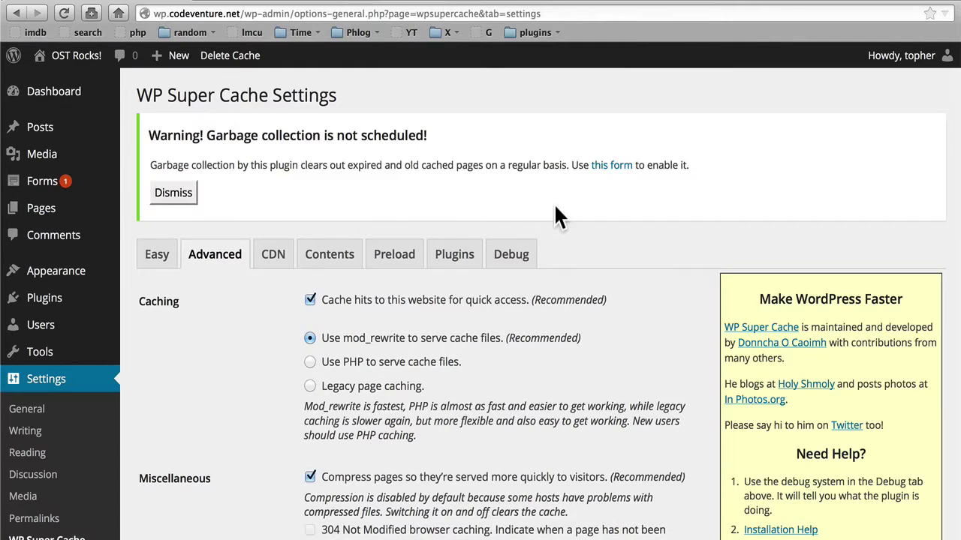
pyautogui.click(614, 171)
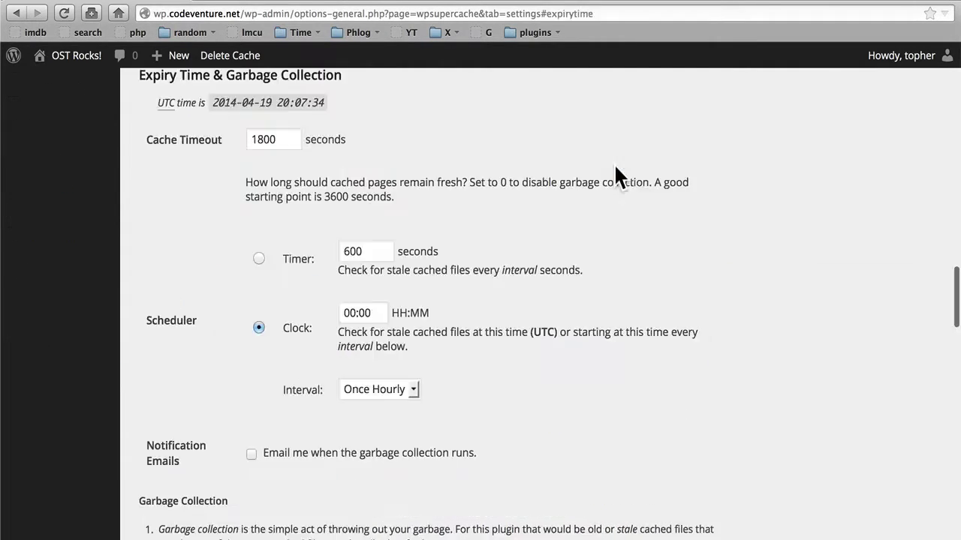
pyautogui.scroll(1, 615, 170)
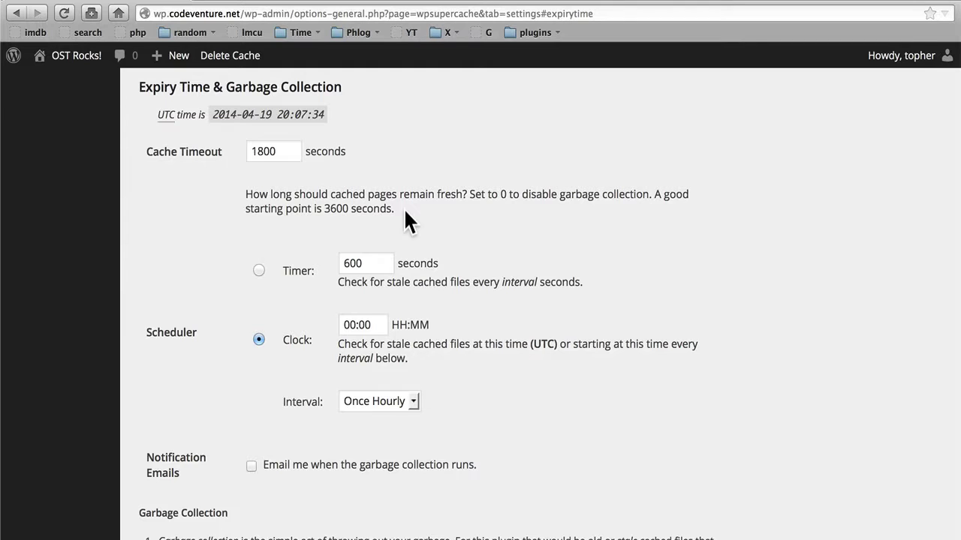
# - Change the cache timeout from 1800 to 3600 seconds, keeping the Once Hourly interval
pyautogui.doubleClick(289, 151)
pyautogui.write('3600')
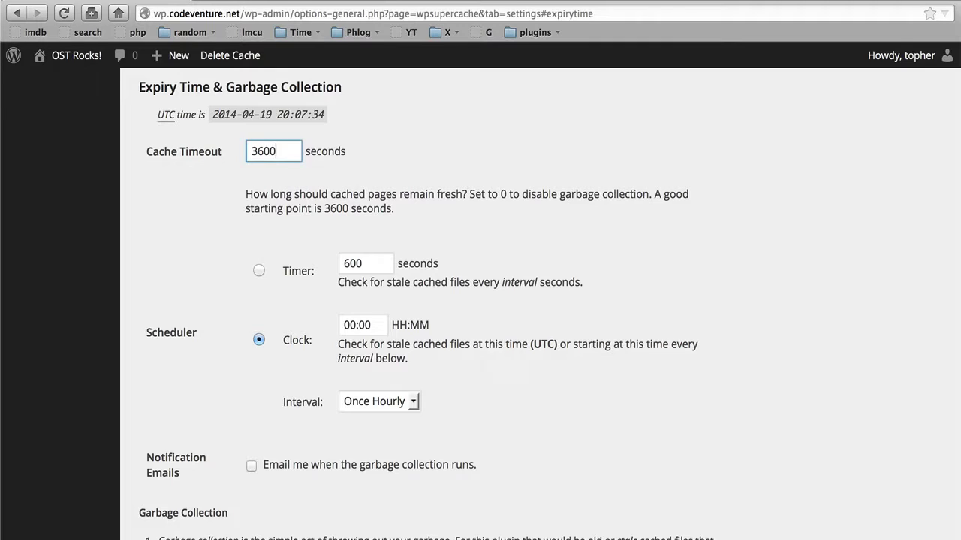
pyautogui.click(490, 164)
pyautogui.click(411, 404)
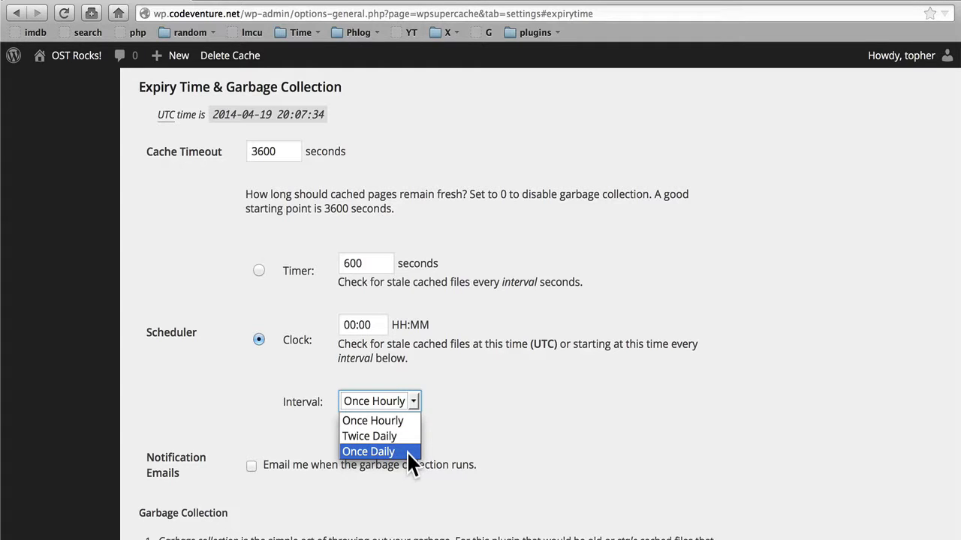
pyautogui.click(392, 422)
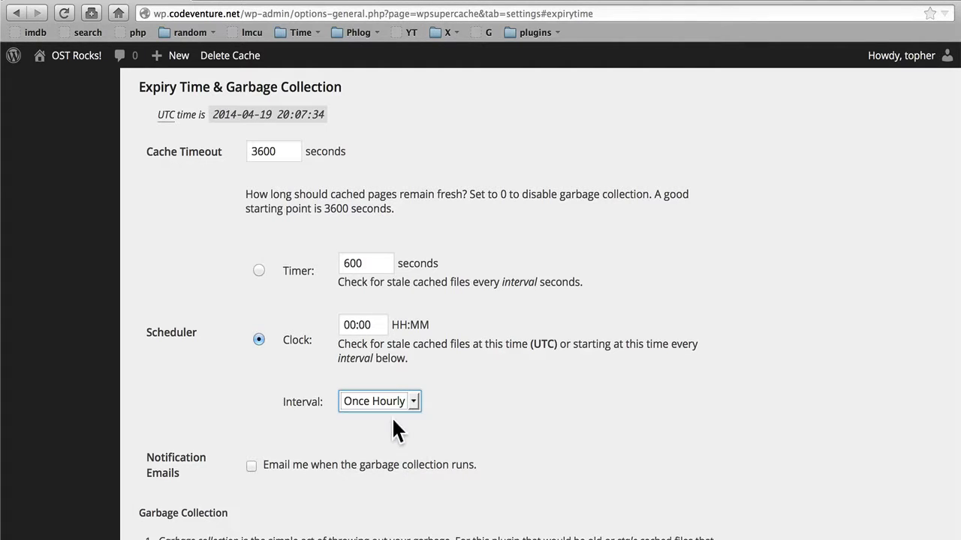
pyautogui.click(500, 397)
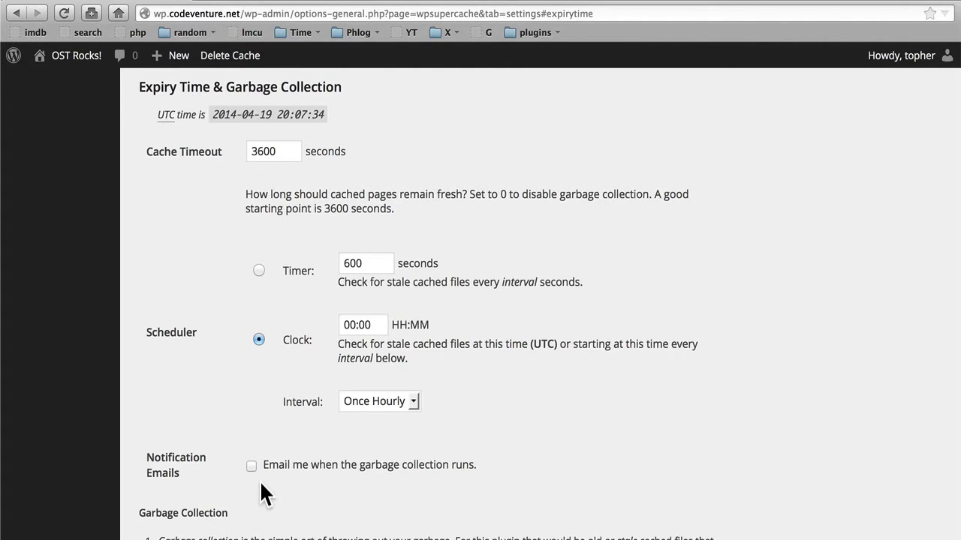
pyautogui.scroll(-5, 262, 484)
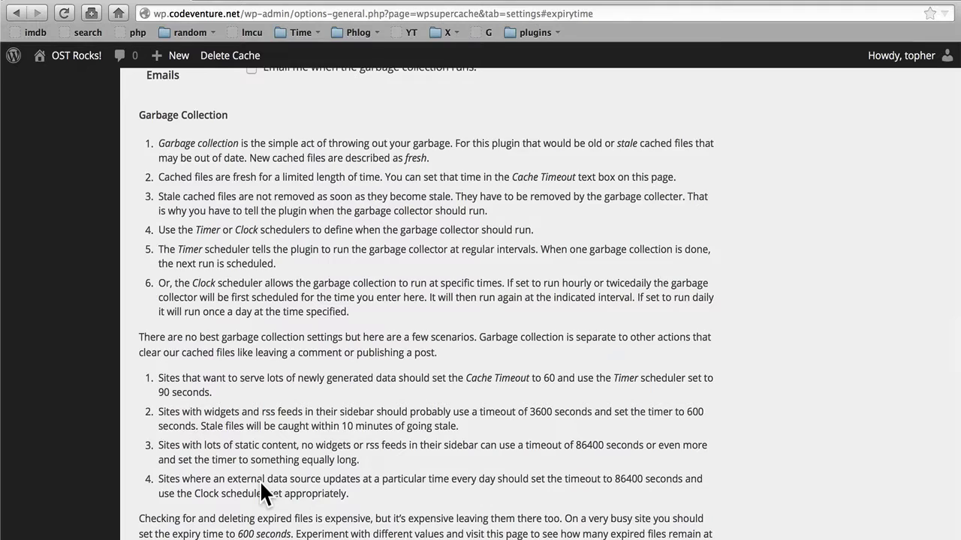
pyautogui.scroll(-2, 259, 480)
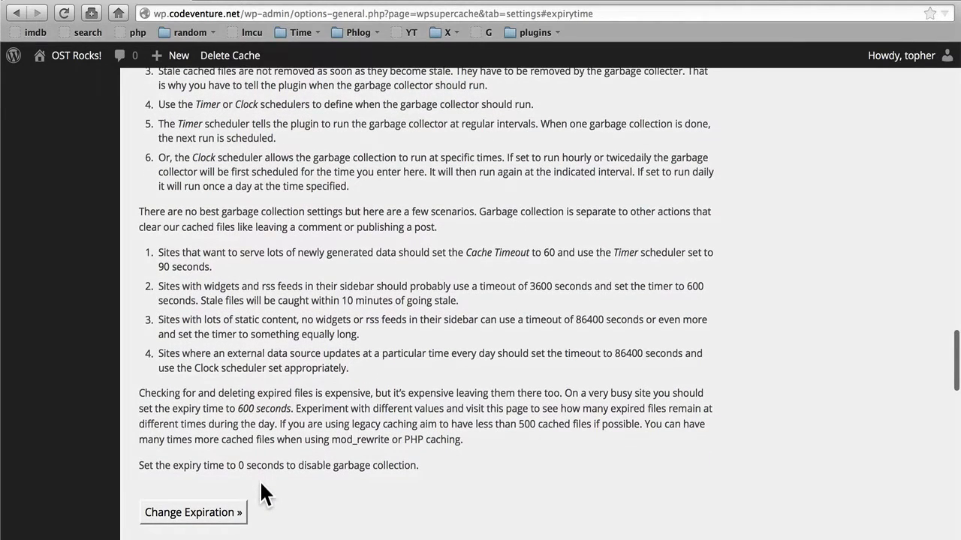
# - Save the new expiration settings and reload the Advanced cache settings
pyautogui.click(193, 514)
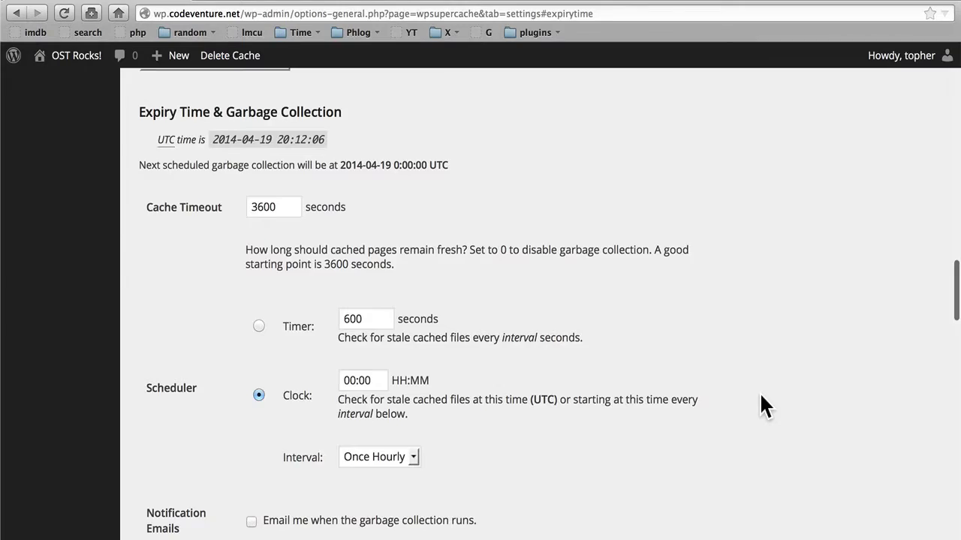
pyautogui.scroll(15, 761, 405)
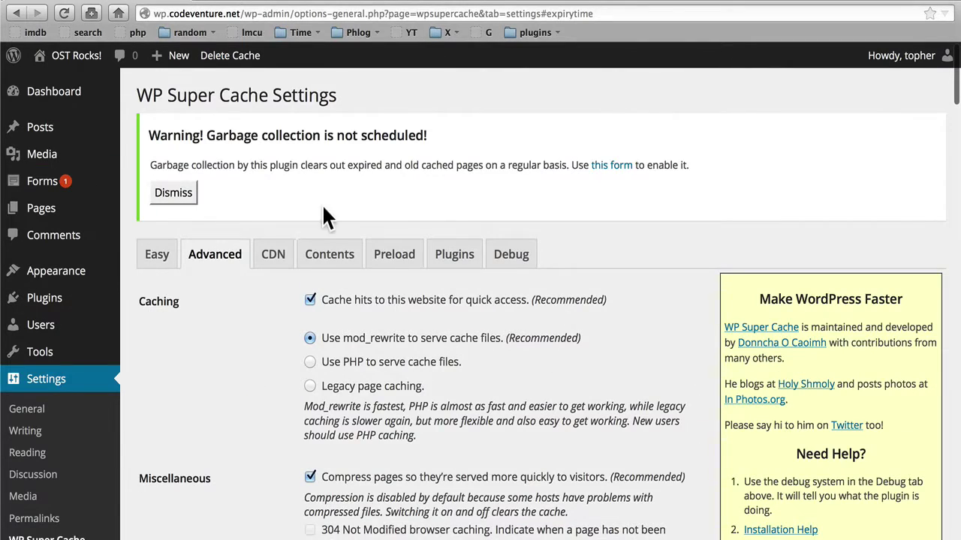
pyautogui.click(215, 259)
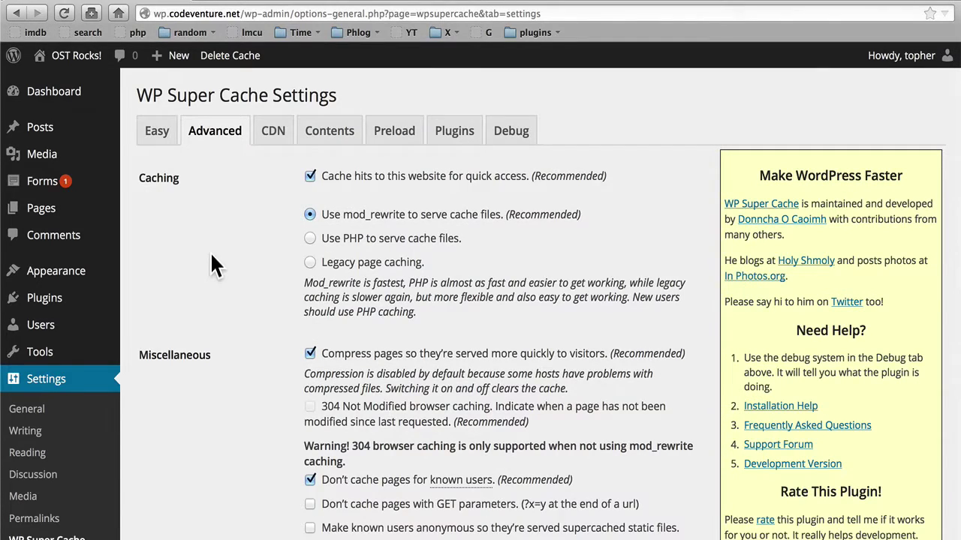
# - Scroll down to the Accepted Filenames & Rejected URIs section
pyautogui.scroll(-10, 211, 255)
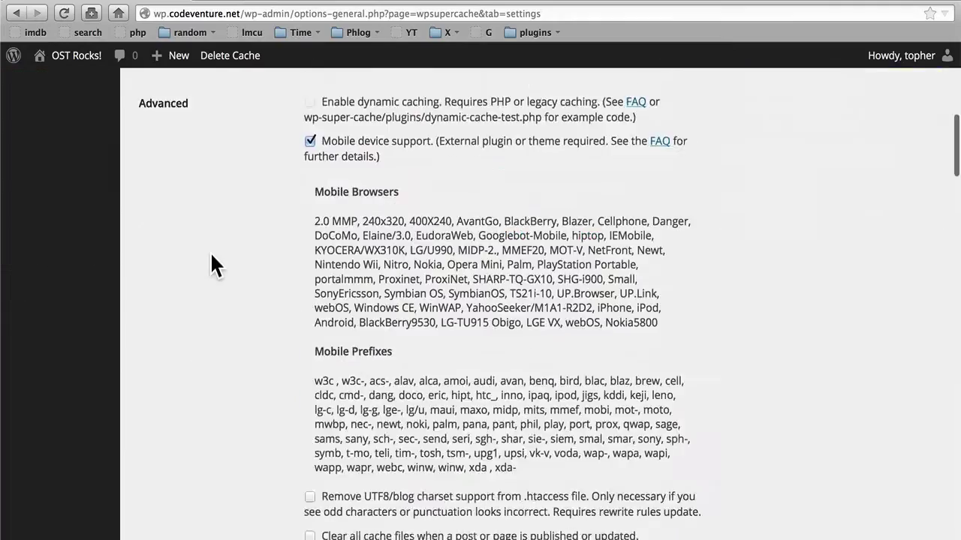
pyautogui.scroll(-9, 211, 255)
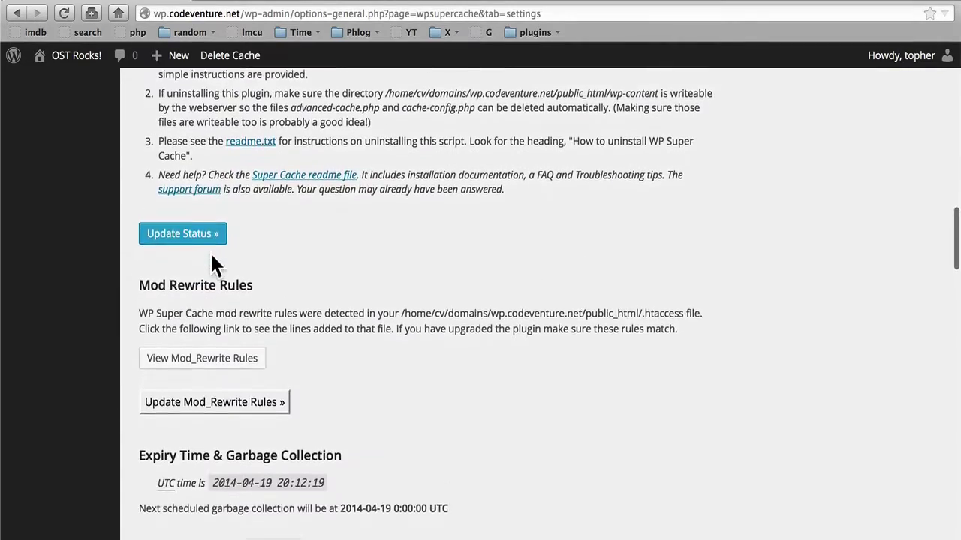
pyautogui.scroll(3, 211, 255)
pyautogui.scroll(-2, 211, 255)
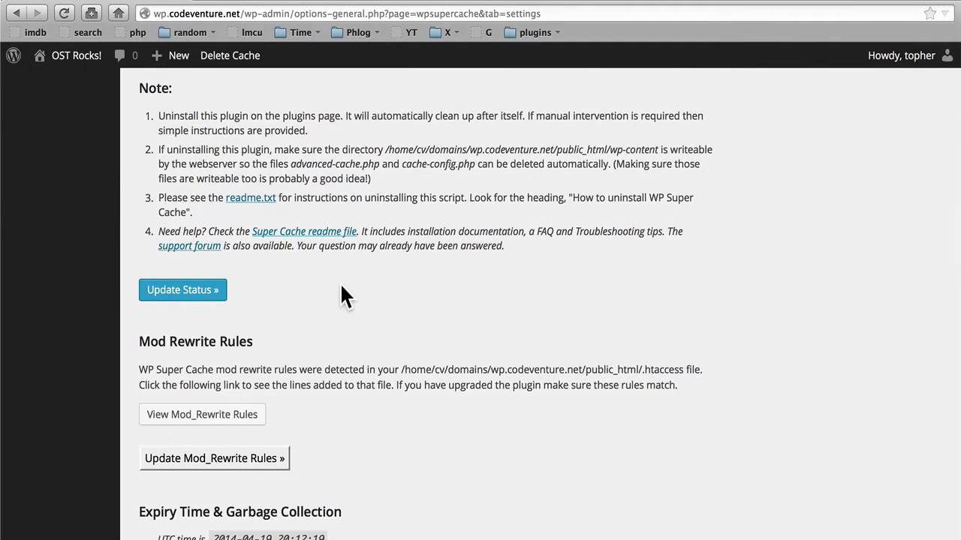
pyautogui.scroll(-5, 342, 289)
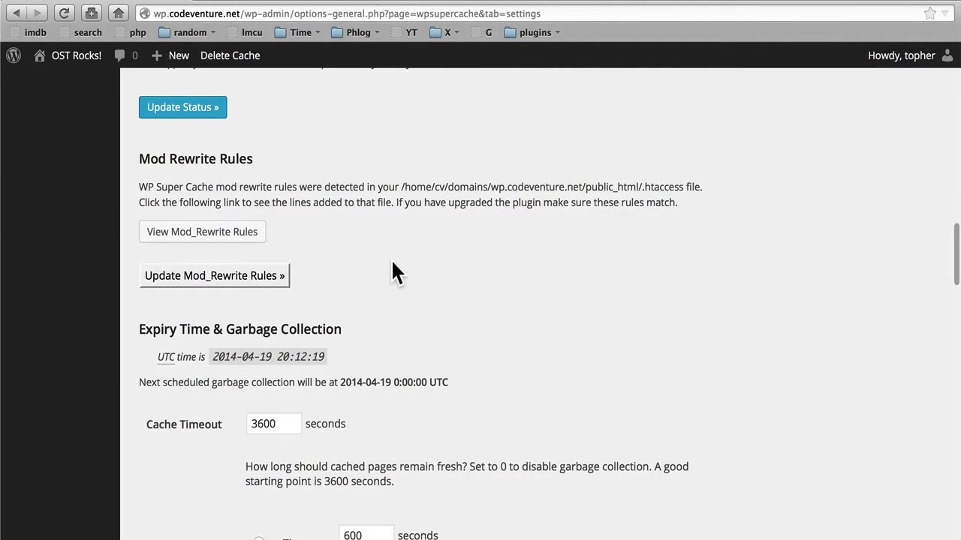
pyautogui.scroll(-8, 392, 262)
pyautogui.scroll(-20, 393, 262)
pyautogui.scroll(-6, 392, 262)
pyautogui.scroll(-2, 391, 259)
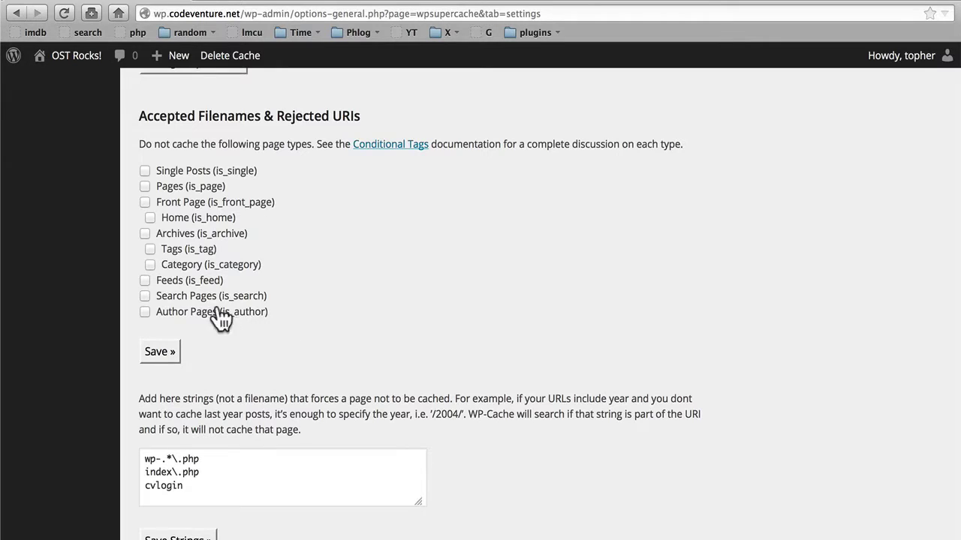
# - Exclude Search Pages from caching, save, then review rejected strings, filenames and user agents
pyautogui.click(146, 297)
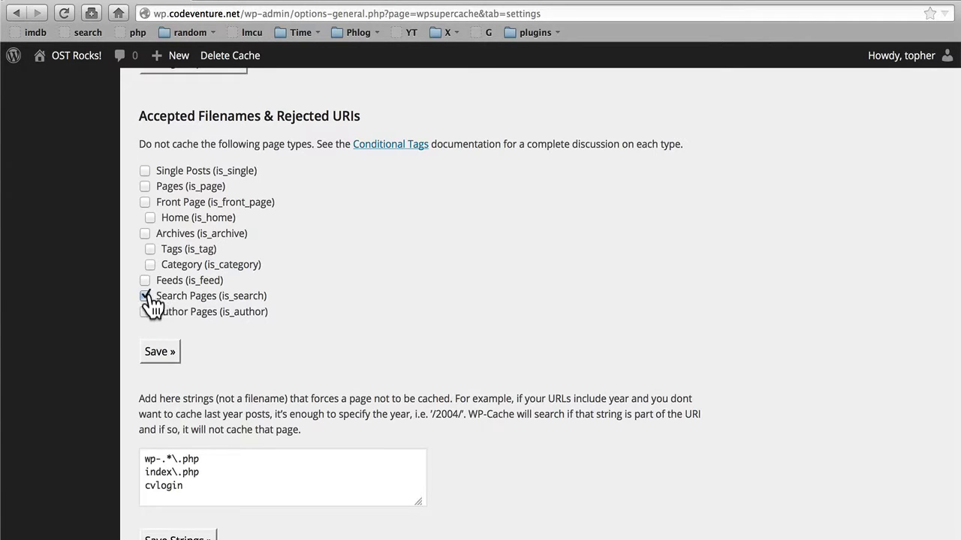
pyautogui.click(158, 350)
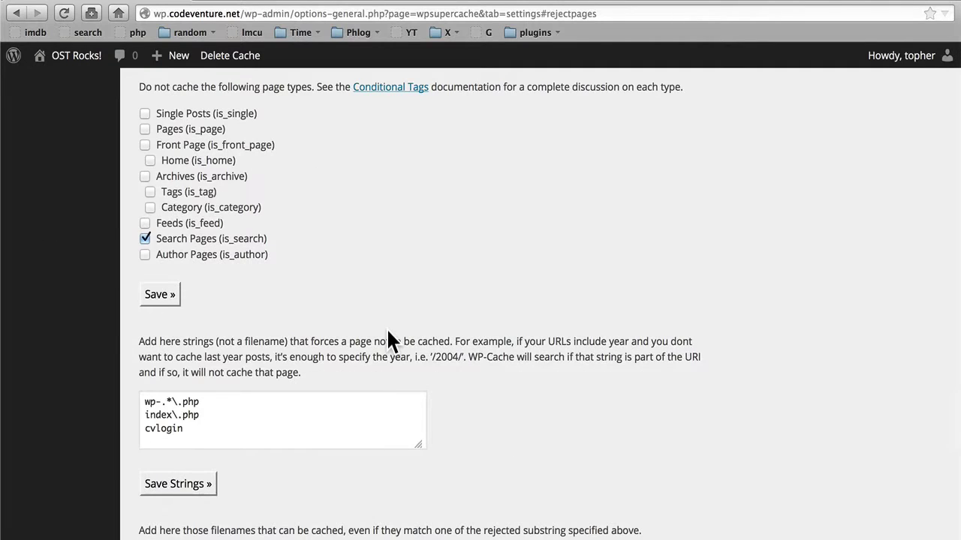
pyautogui.scroll(-3, 388, 338)
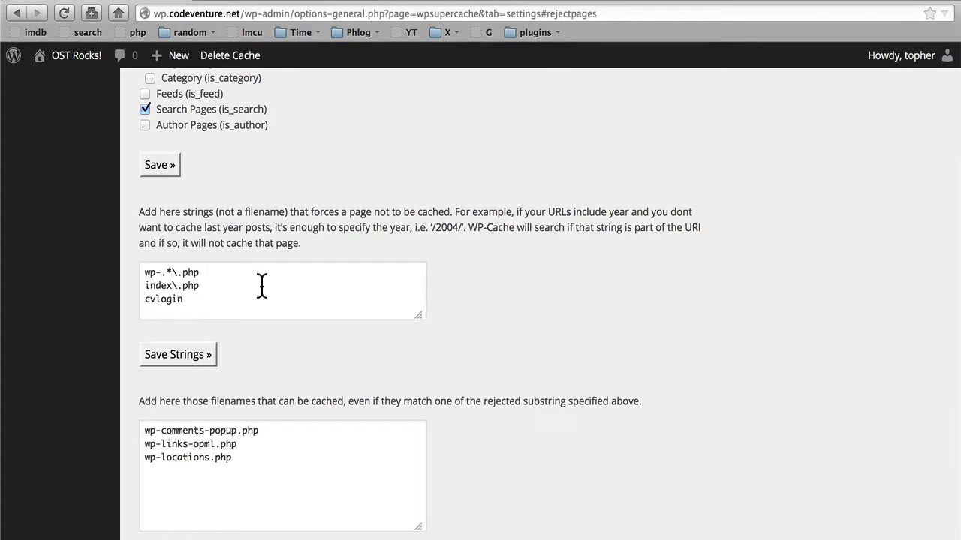
pyautogui.scroll(-3, 455, 313)
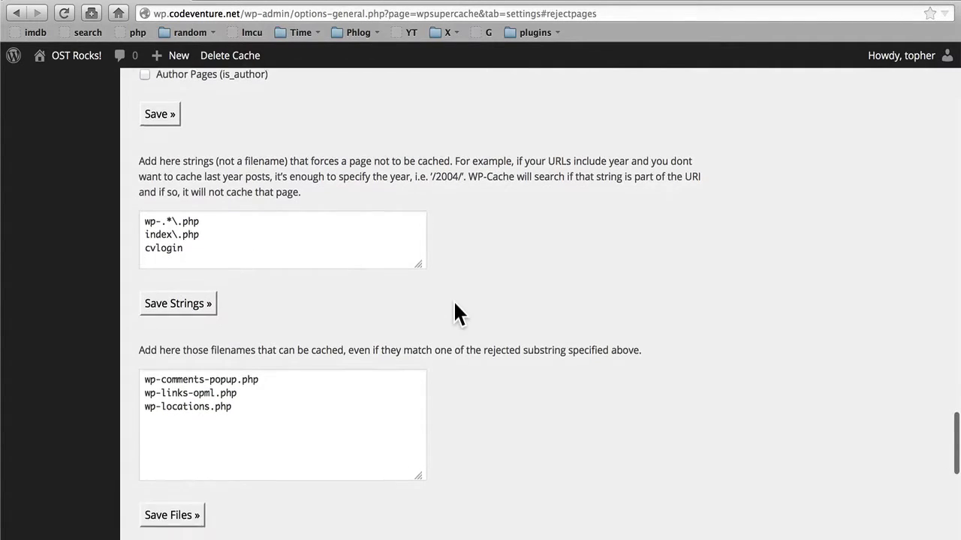
pyautogui.scroll(-2, 454, 301)
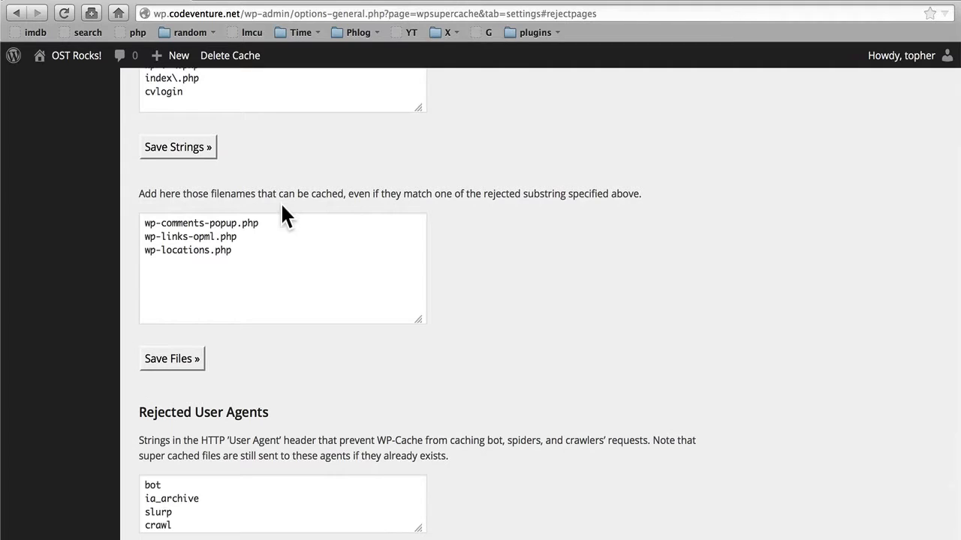
pyautogui.scroll(2, 283, 216)
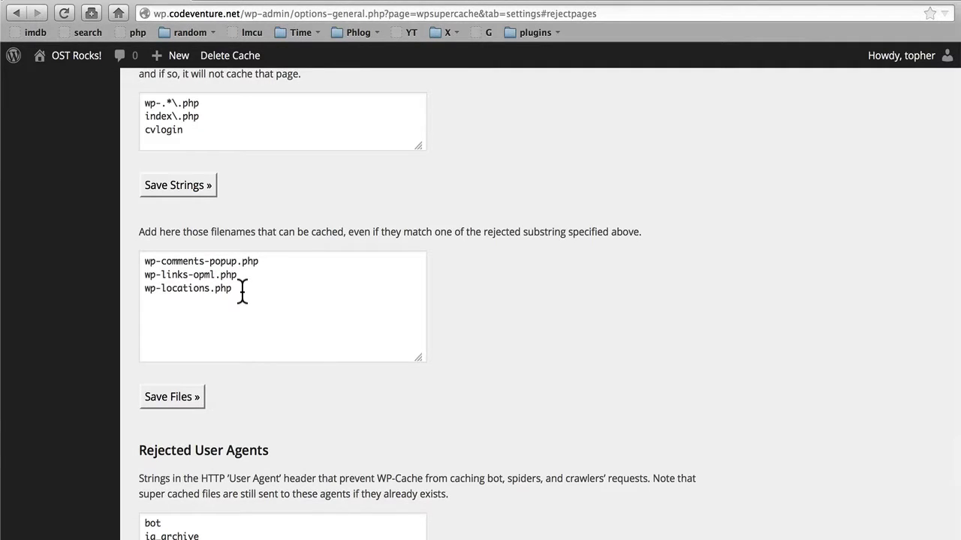
pyautogui.scroll(-8, 499, 337)
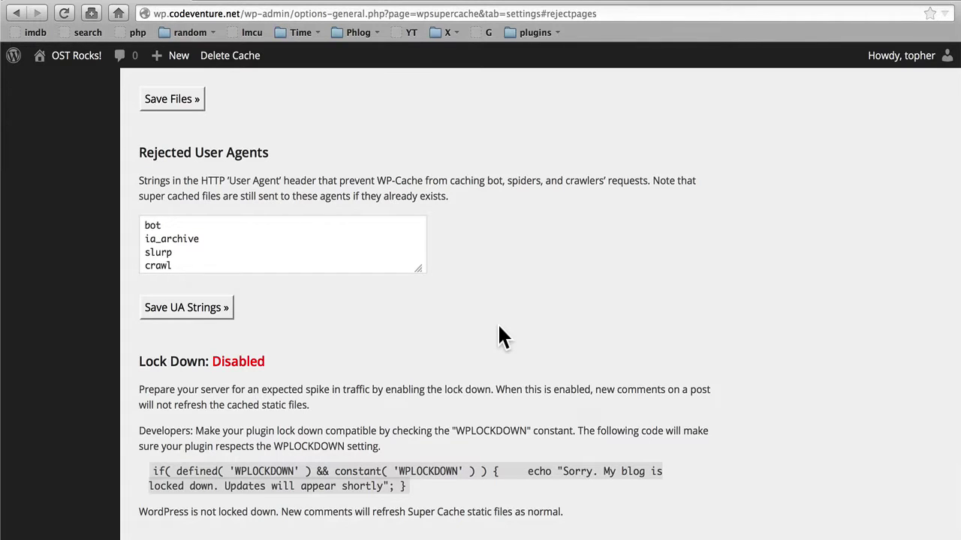
# - Append spider and Yandex as new lines in the Rejected User Agents list
pyautogui.doubleClick(176, 225)
pyautogui.click(222, 230)
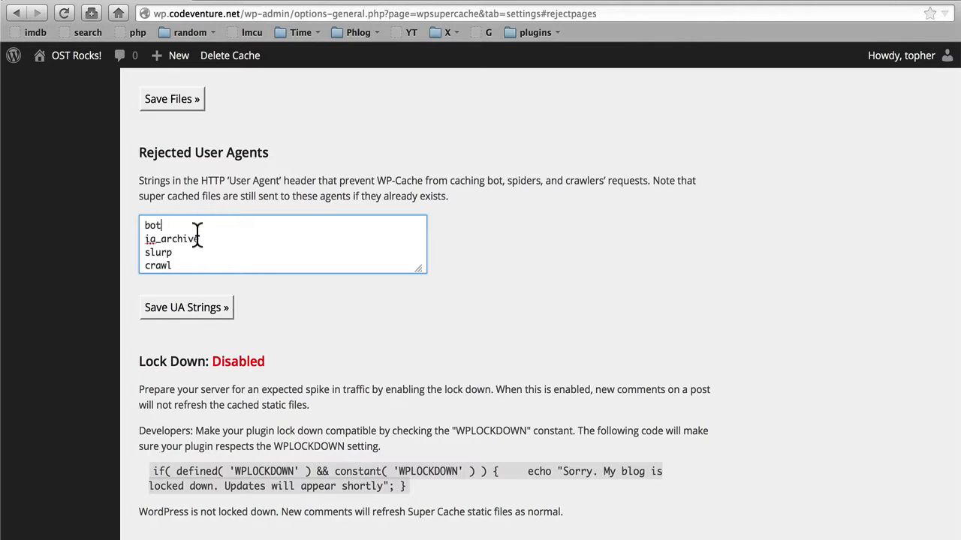
pyautogui.press('Return')
pyautogui.write('spider')
pyautogui.press('Return')
pyautogui.write('Yandex')
pyautogui.press('Return')
# - Delete every rejected user agent line and save the empty UA strings
pyautogui.hotkey('shift', 'Up')
pyautogui.hotkey('shift', 'Up')
pyautogui.hotkey('shift', 'Up')
pyautogui.hotkey('shift', 'Up')
pyautogui.hotkey('shift', 'Up')
pyautogui.hotkey('shift', 'Up')
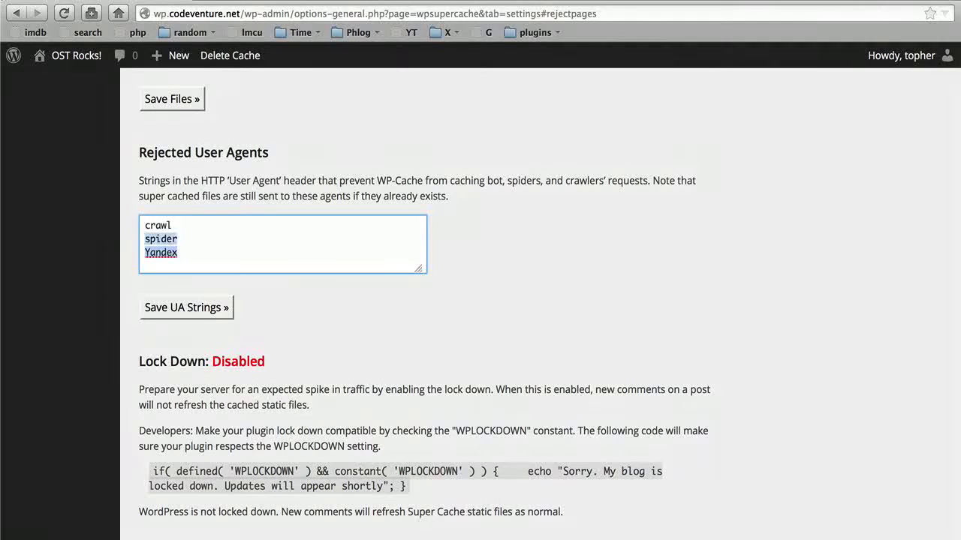
pyautogui.press('BackSpace')
pyautogui.press('Tab')
pyautogui.press('Return')
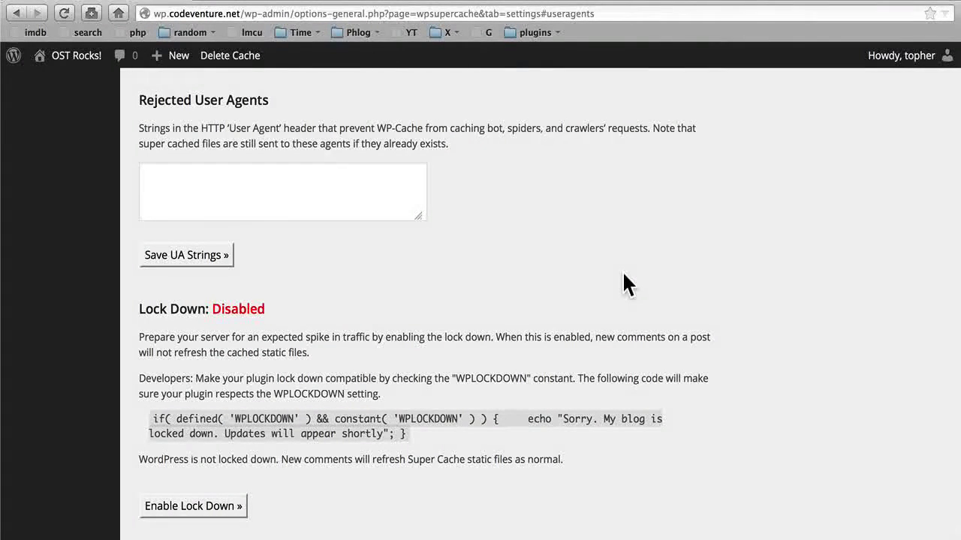
pyautogui.scroll(-2, 623, 274)
pyautogui.scroll(-4, 622, 271)
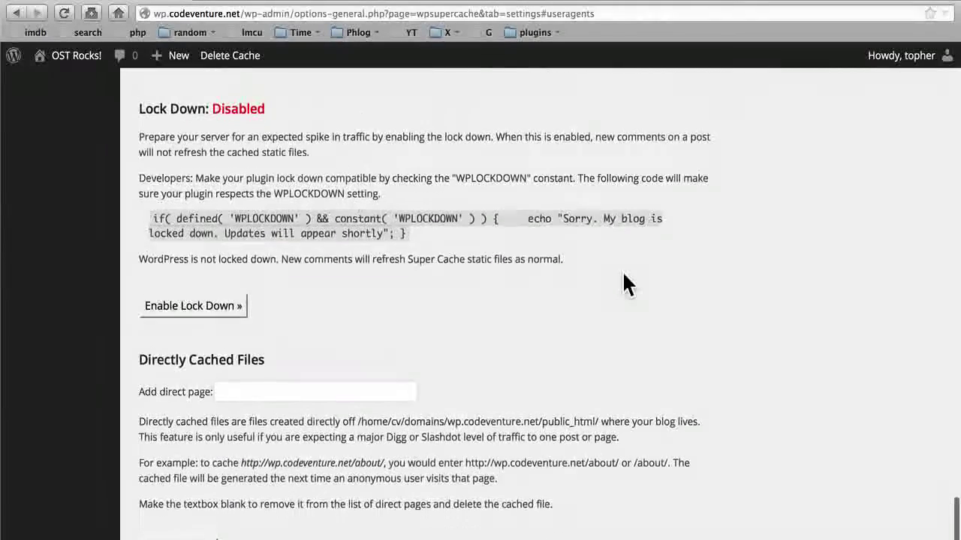
pyautogui.scroll(2, 622, 270)
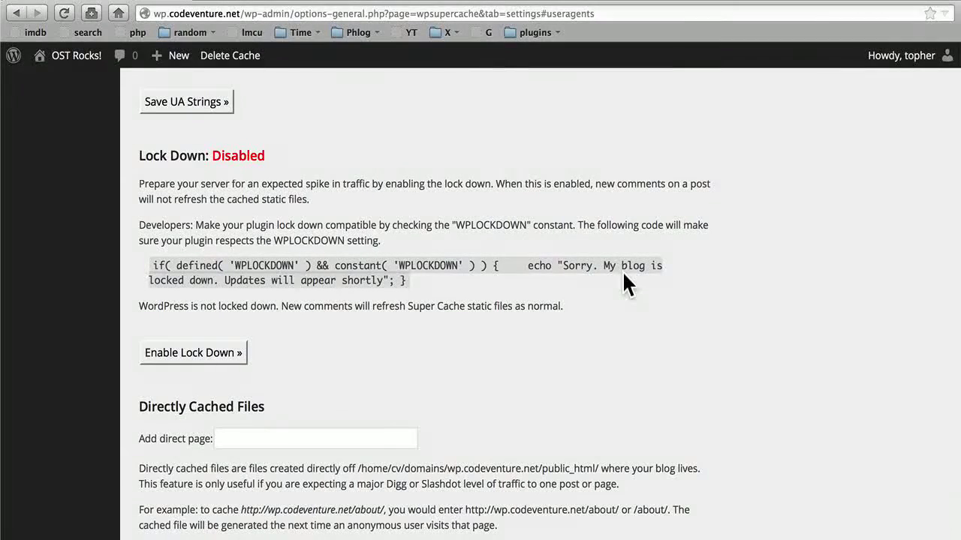
# - Scroll through the Advanced settings back to the top of the page
pyautogui.scroll(-5, 622, 270)
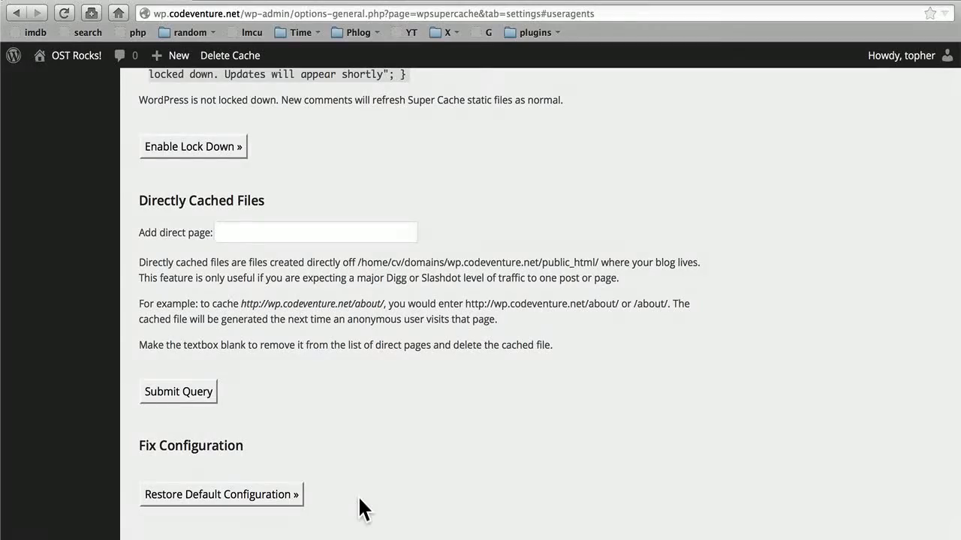
pyautogui.scroll(10, 360, 508)
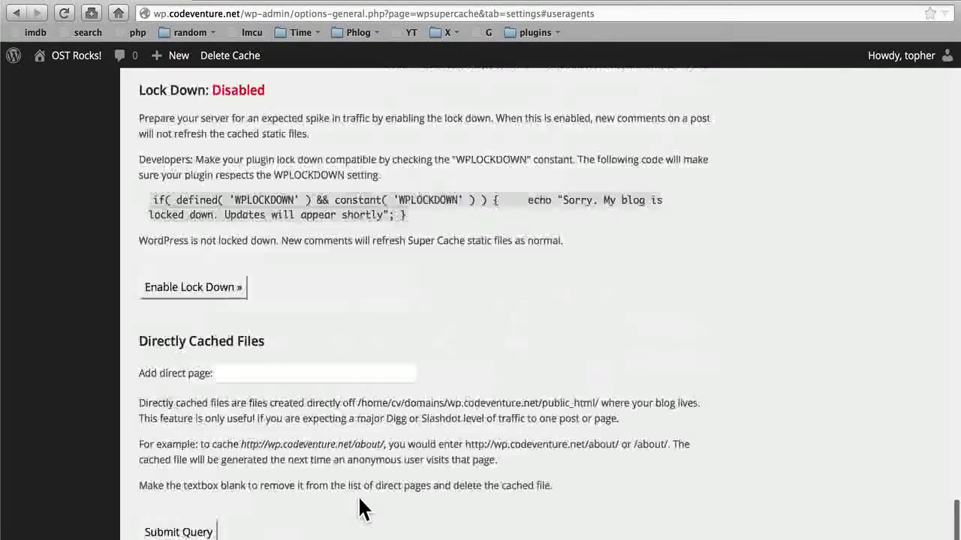
pyautogui.scroll(15, 360, 509)
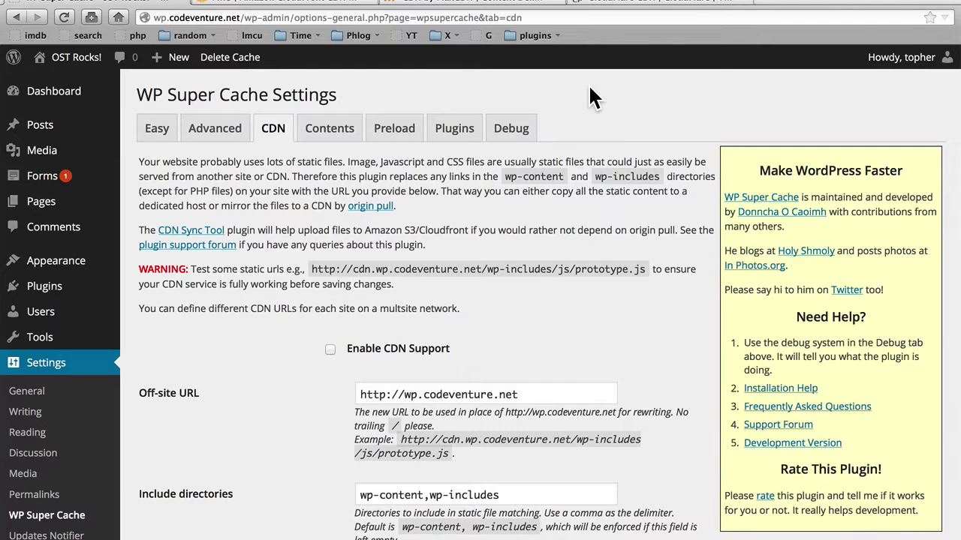
# - Scroll through the CDN tab's settings and back up: support off, wp-content,wp-includes included, .php excluded
pyautogui.scroll(-5, 525, 135)
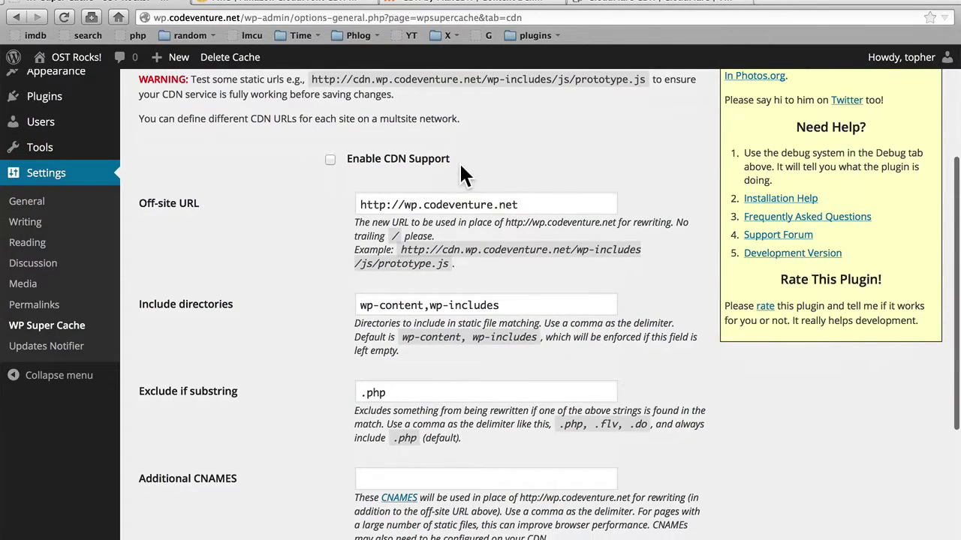
pyautogui.scroll(-3, 461, 168)
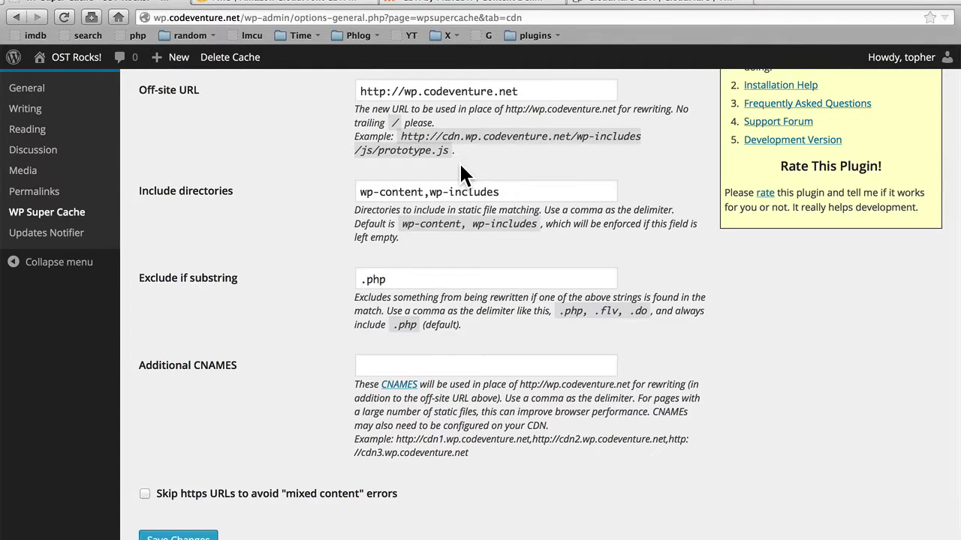
pyautogui.scroll(7, 462, 172)
pyautogui.scroll(1, 464, 174)
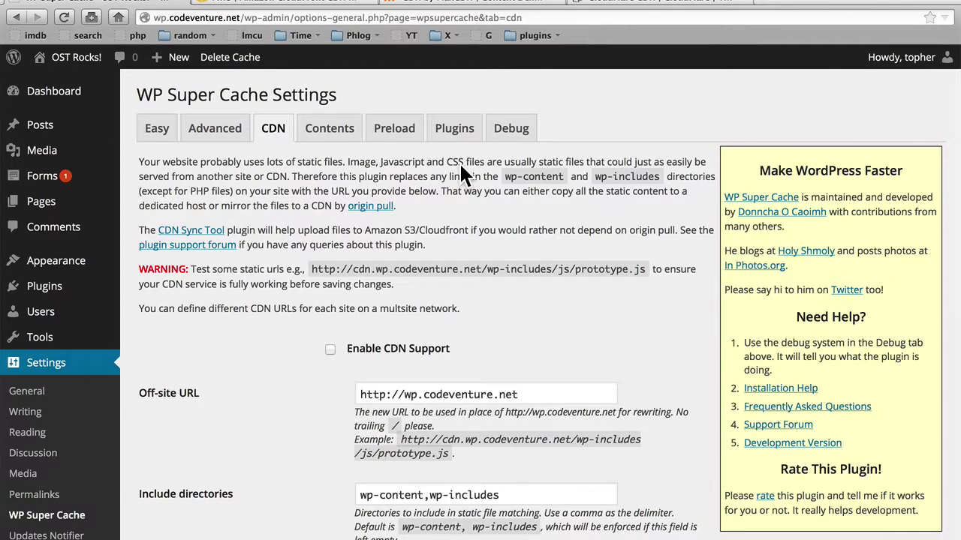
# - Look over the Amazon CloudFront, MaxCDN and CloudFlare CDN pages in turn
pyautogui.click(291, 4)
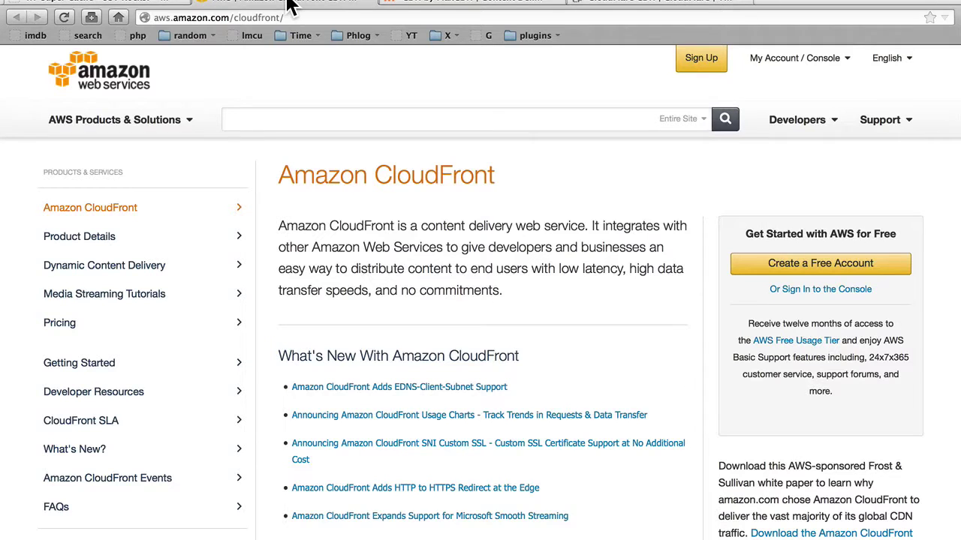
pyautogui.click(440, 4)
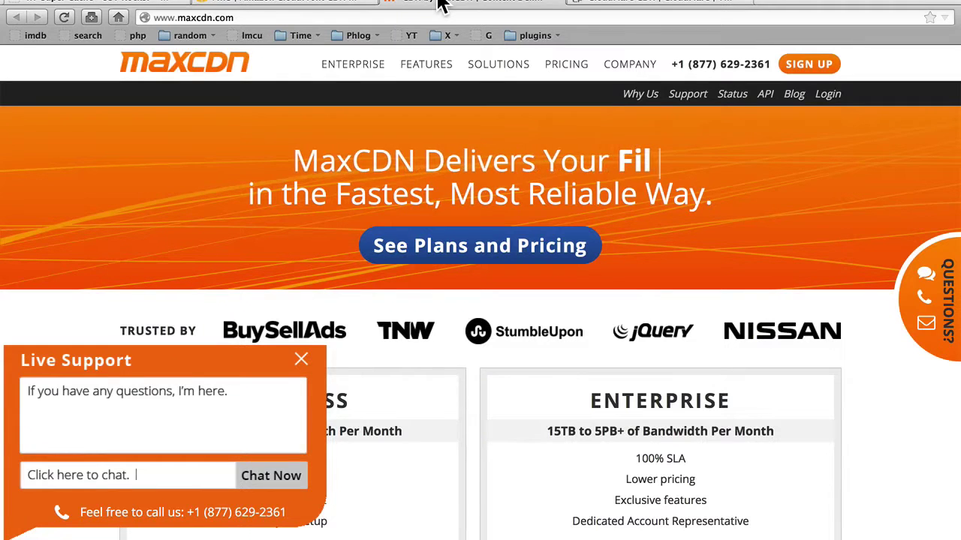
pyautogui.click(600, 4)
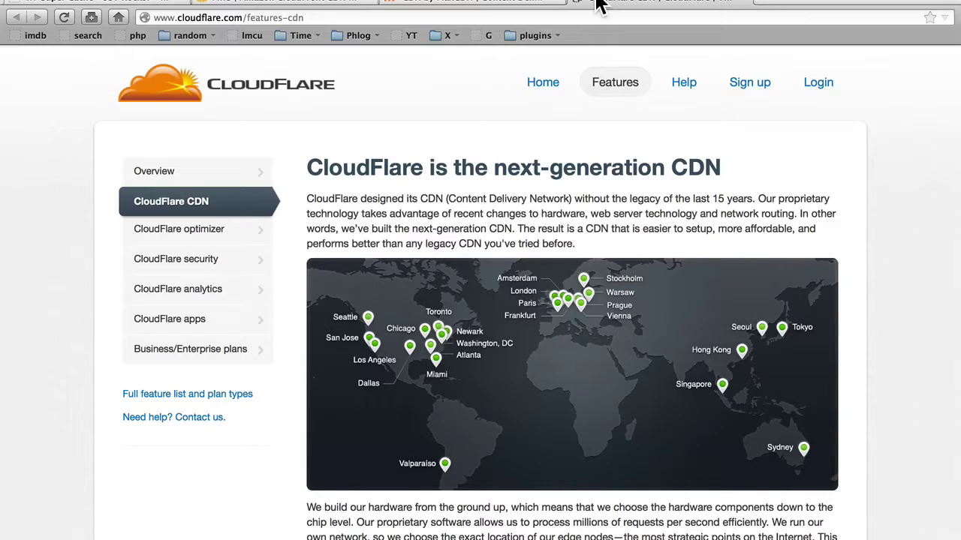
# - Check the Contents tab's cache stats, listing then hiding the single cached home page file
pyautogui.click(117, 8)
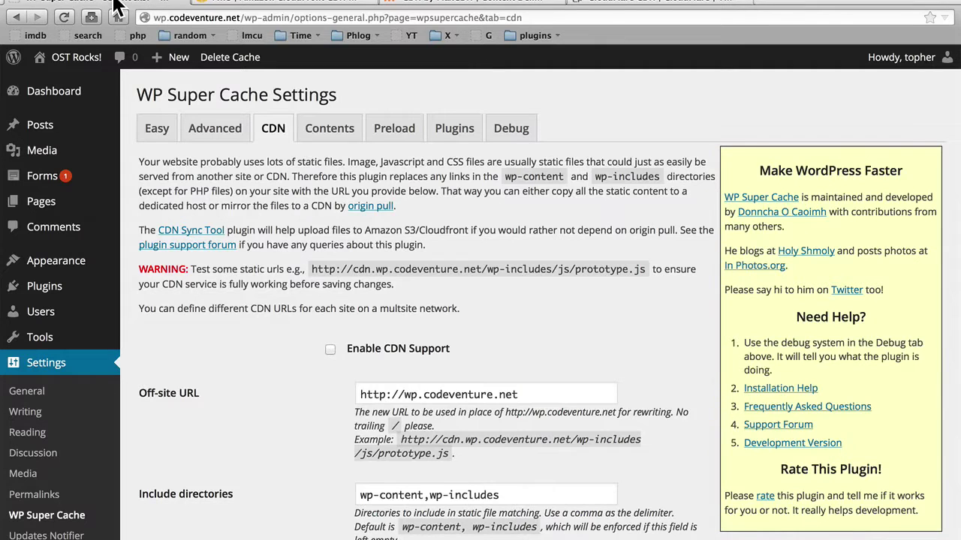
pyautogui.click(317, 139)
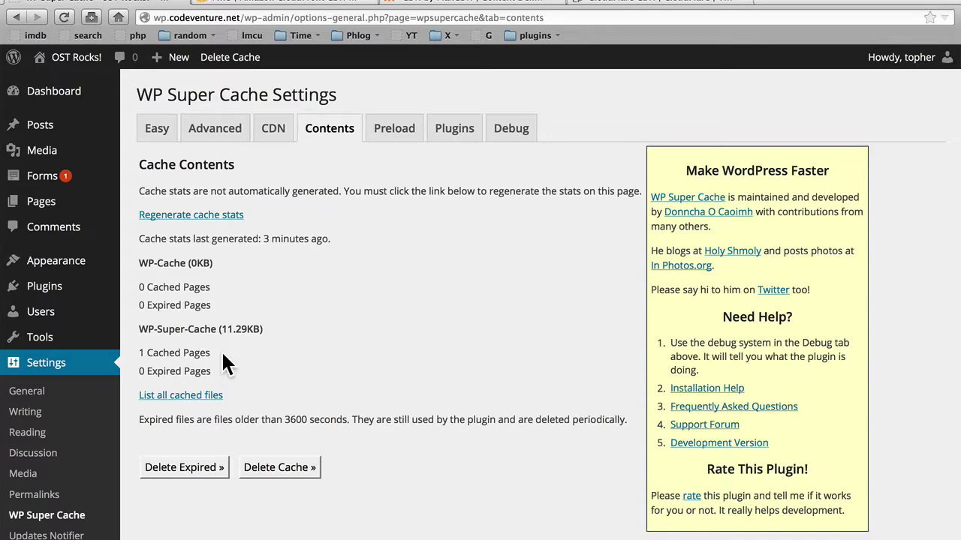
pyautogui.click(213, 398)
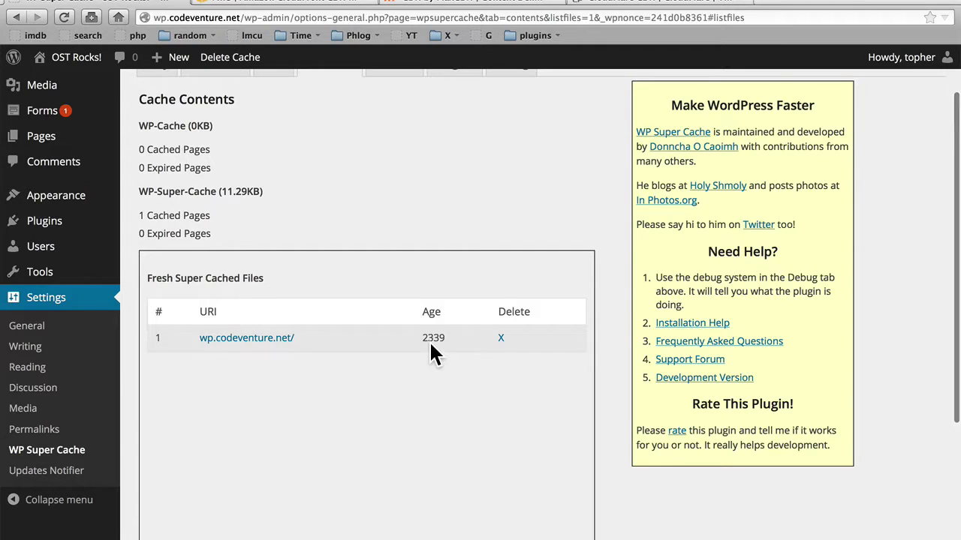
pyautogui.scroll(-5, 430, 345)
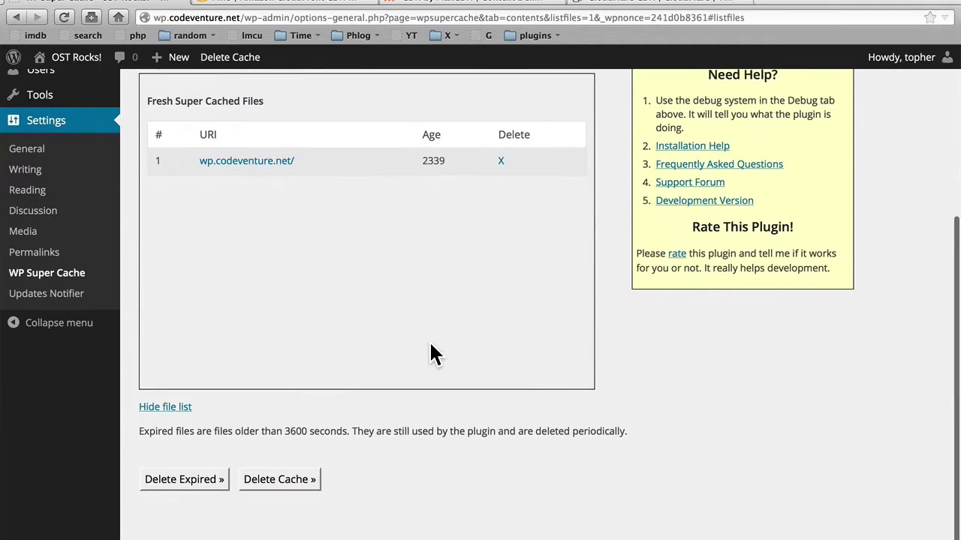
pyautogui.click(156, 407)
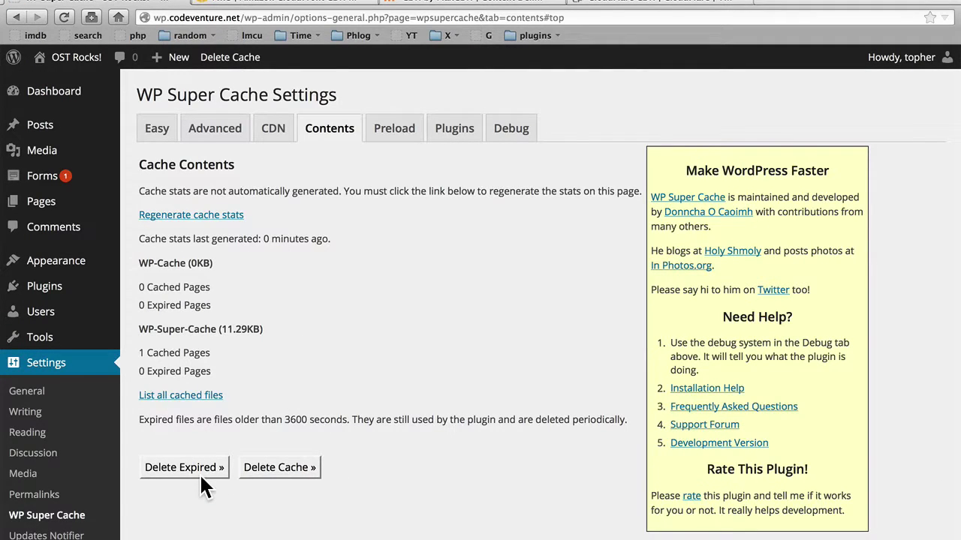
# - Enable preload mode plus tags, categories and taxonomies preloading, then schedule Preload Cache Now
pyautogui.click(392, 135)
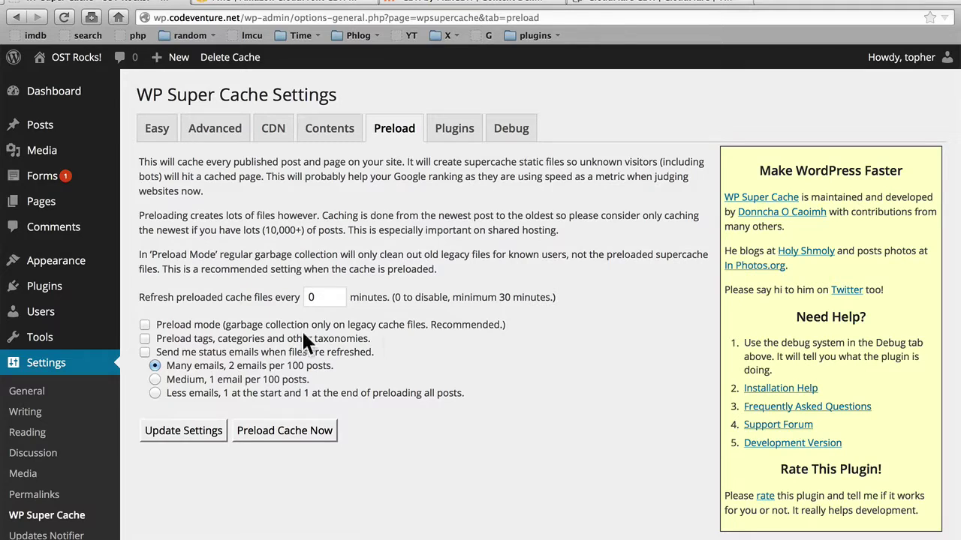
pyautogui.click(147, 326)
pyautogui.click(146, 339)
pyautogui.click(289, 435)
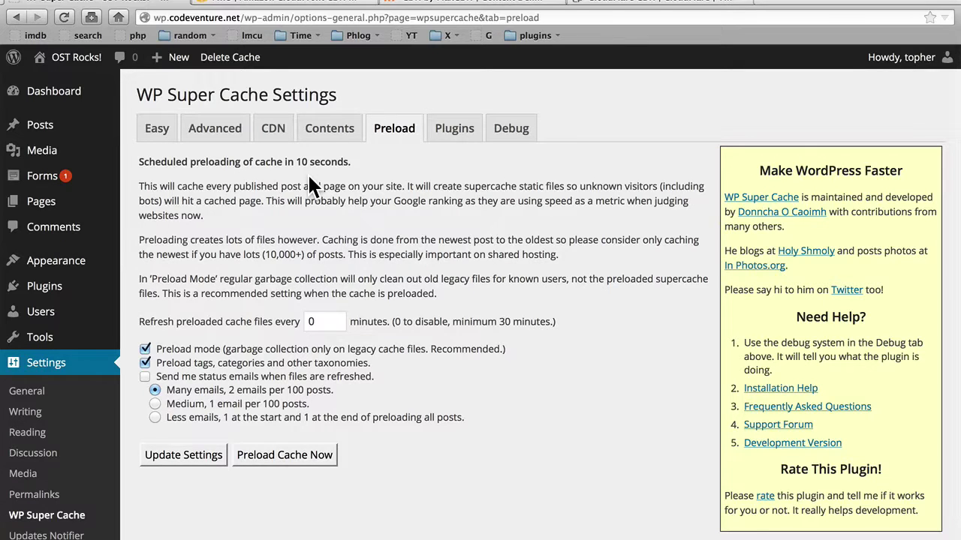
pyautogui.click(457, 129)
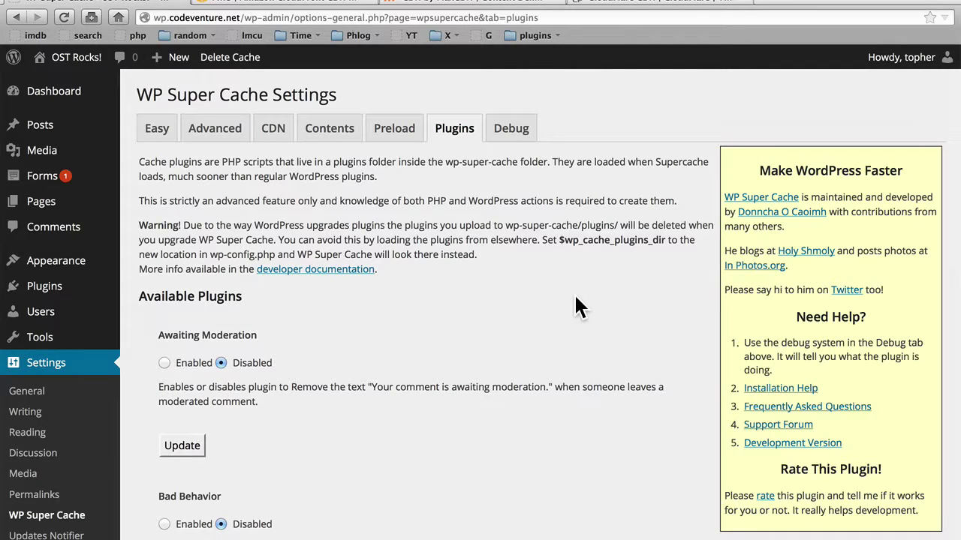
pyautogui.scroll(-5, 575, 297)
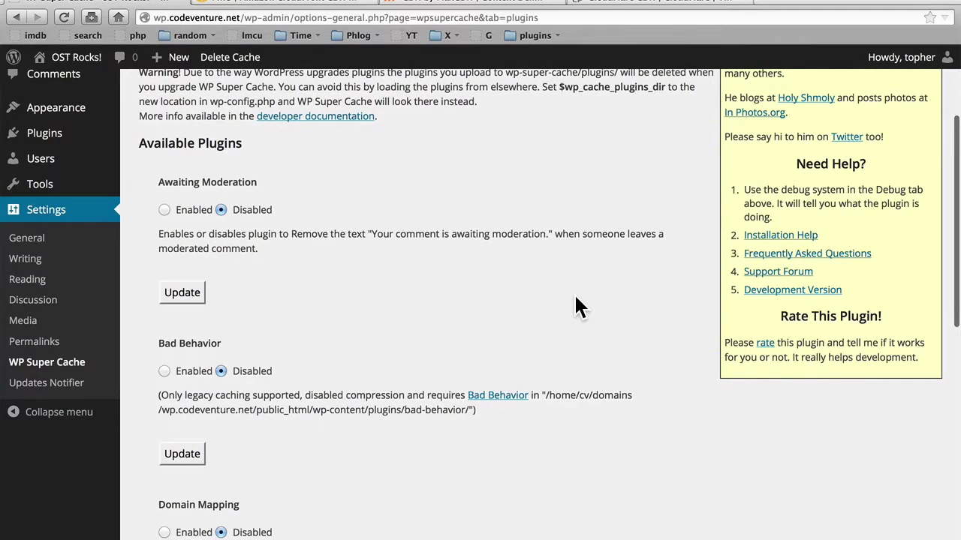
pyautogui.scroll(-5, 575, 298)
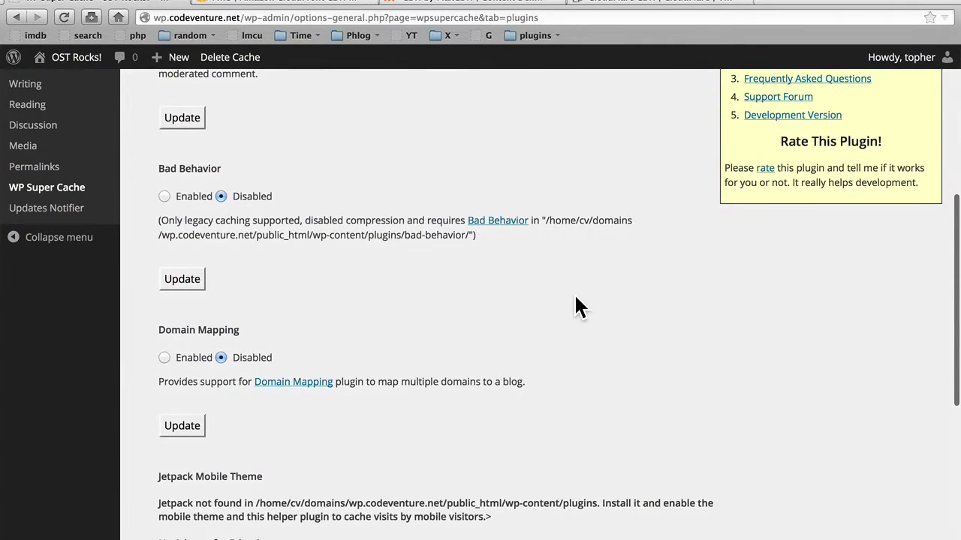
pyautogui.scroll(-2, 575, 297)
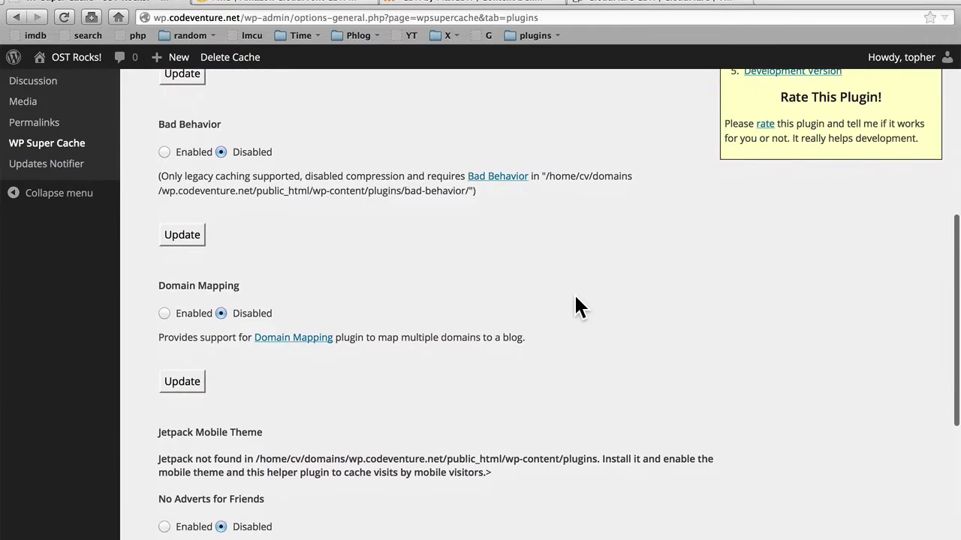
pyautogui.scroll(-9, 575, 297)
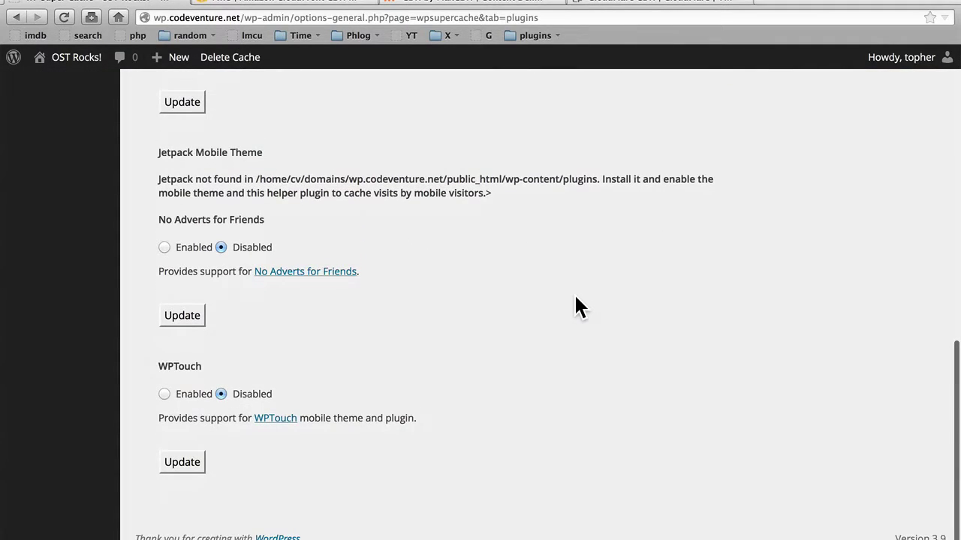
pyautogui.scroll(10, 575, 297)
pyautogui.scroll(10, 575, 298)
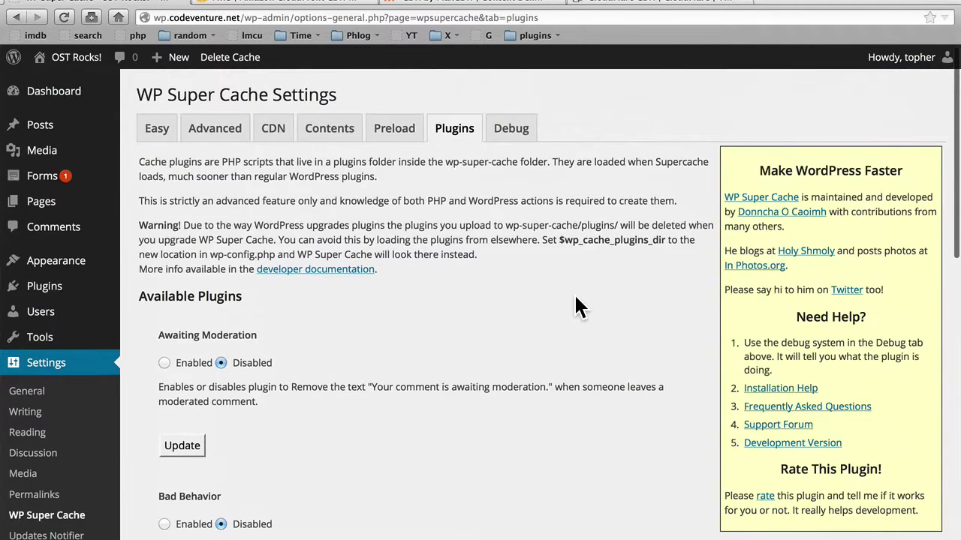
# - Regenerate the Contents cache stats and list all six cached pages, 90.58KB total
pyautogui.click(514, 135)
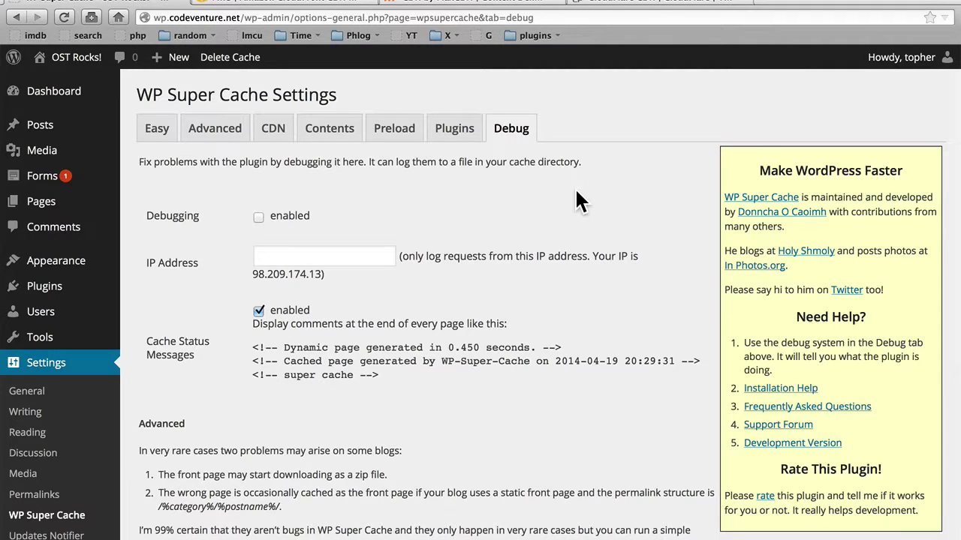
pyautogui.click(397, 134)
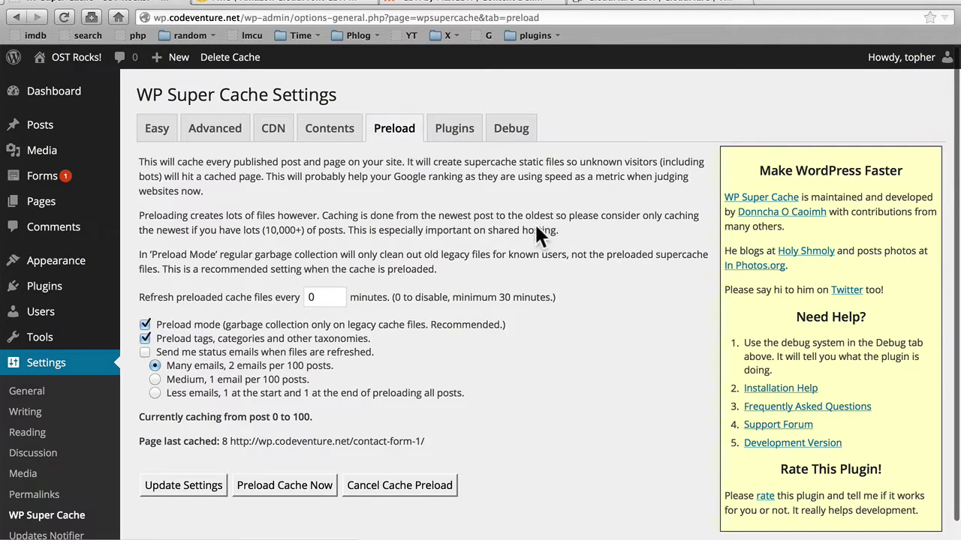
pyautogui.click(339, 135)
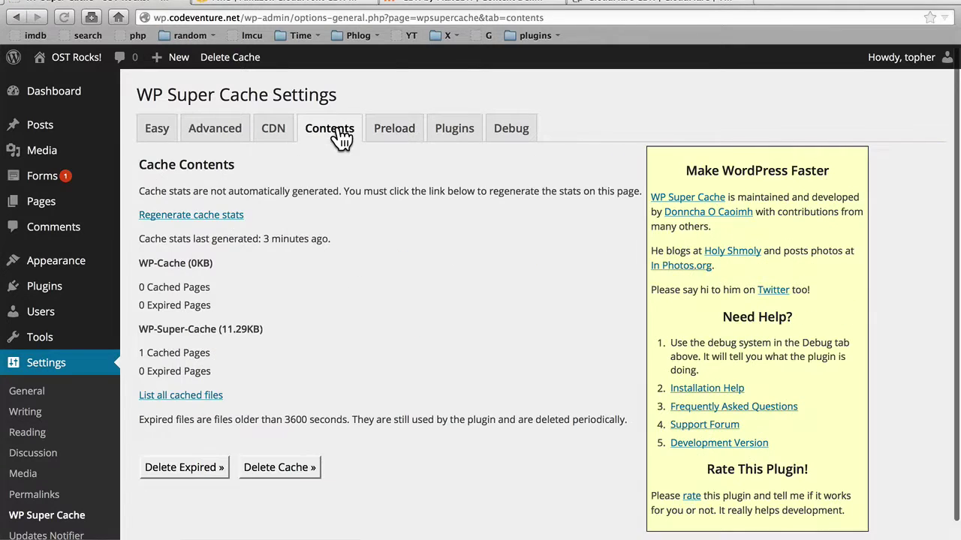
pyautogui.click(224, 218)
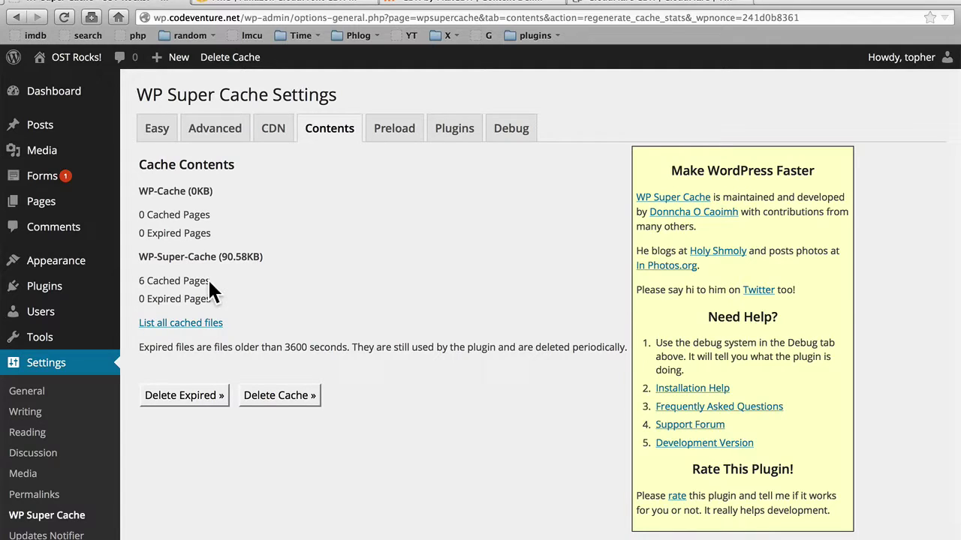
pyautogui.click(199, 323)
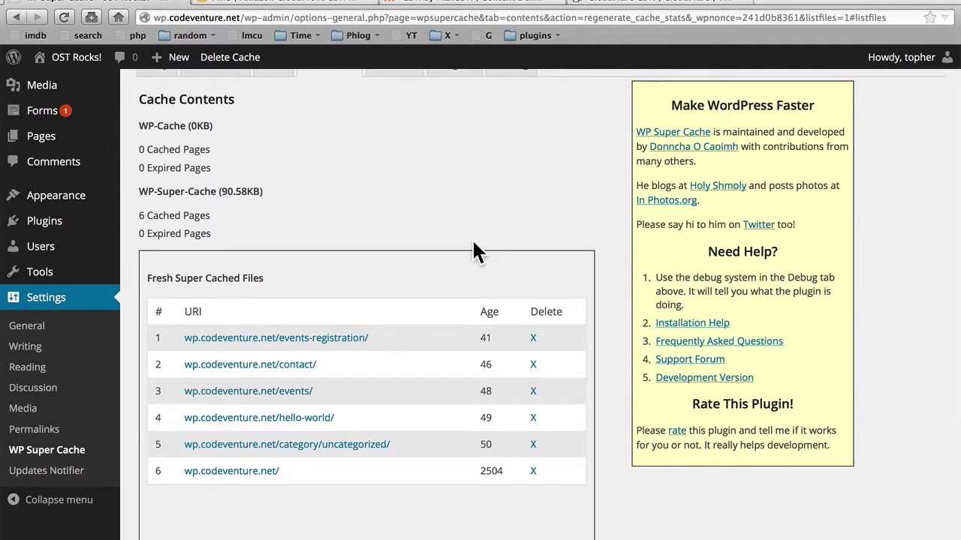
pyautogui.scroll(2, 473, 250)
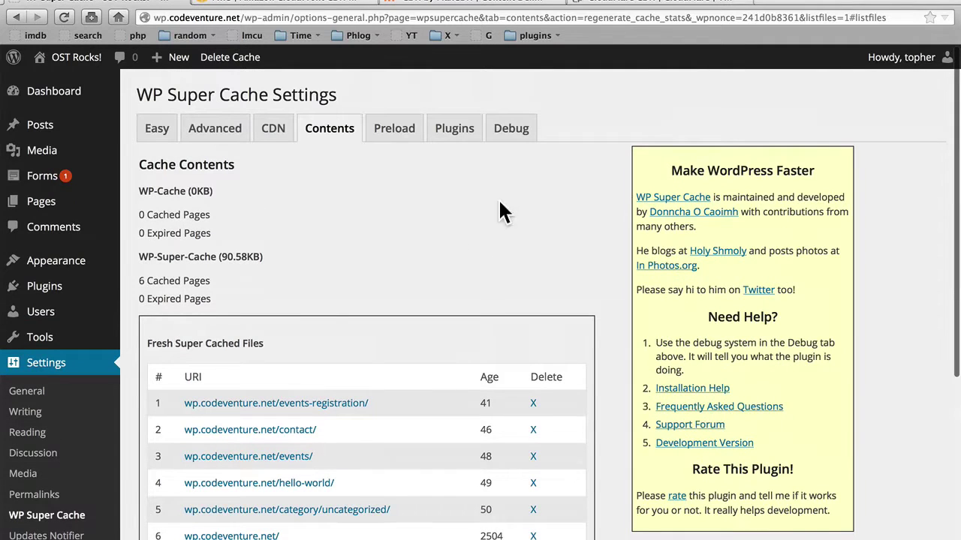
# - Enable debugging on the Debug tab, restricted to the user's IP address, and save
pyautogui.click(513, 146)
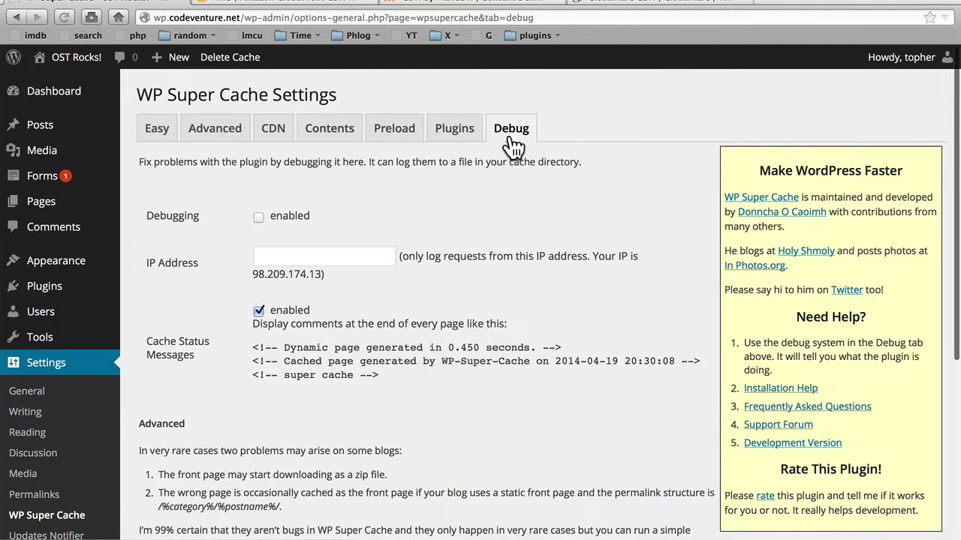
pyautogui.click(257, 218)
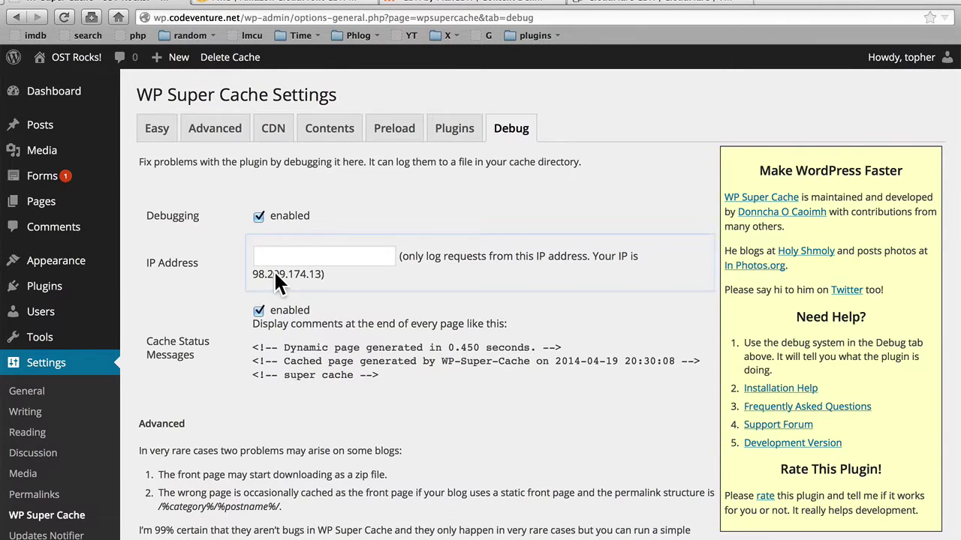
pyautogui.click(310, 256)
pyautogui.write('98.209.')
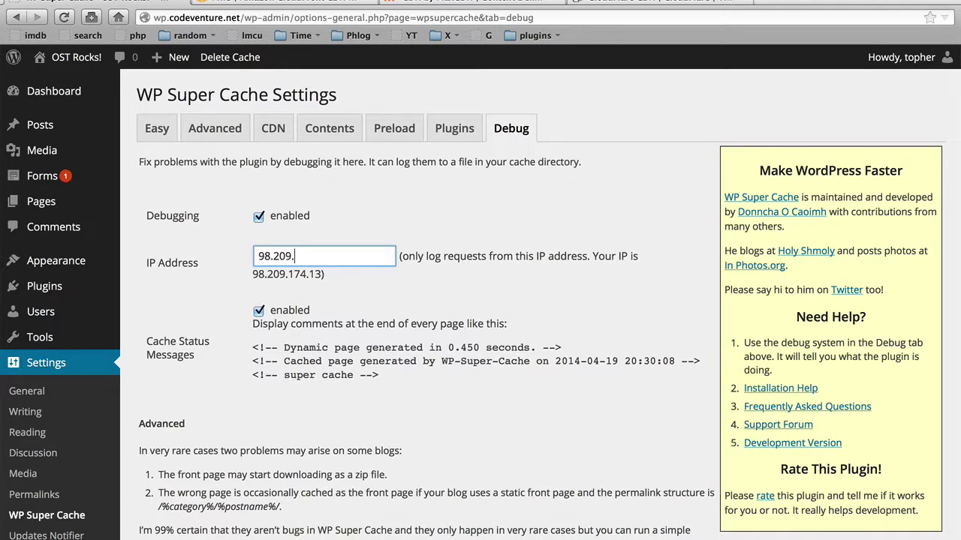
pyautogui.write('174.13')
pyautogui.scroll(-5, 459, 336)
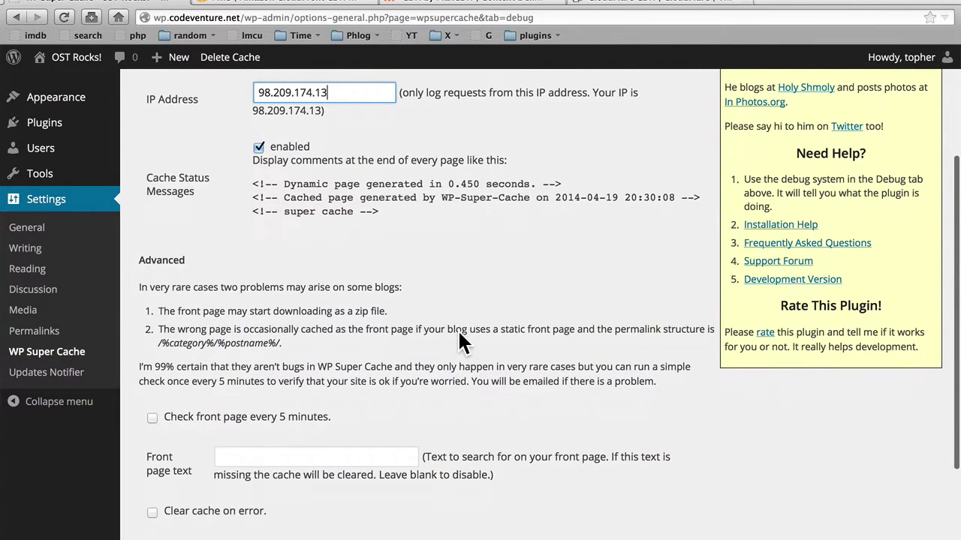
pyautogui.scroll(-4, 375, 288)
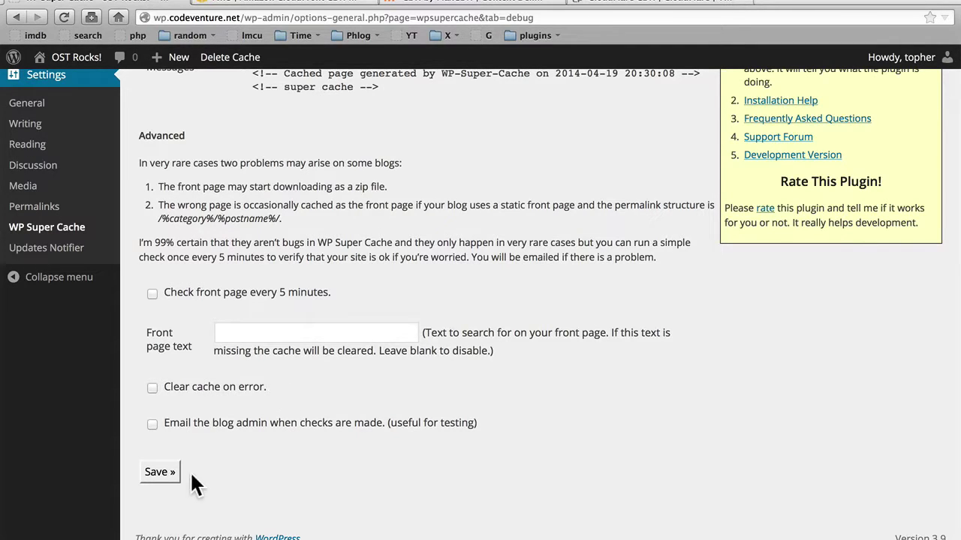
pyautogui.click(159, 471)
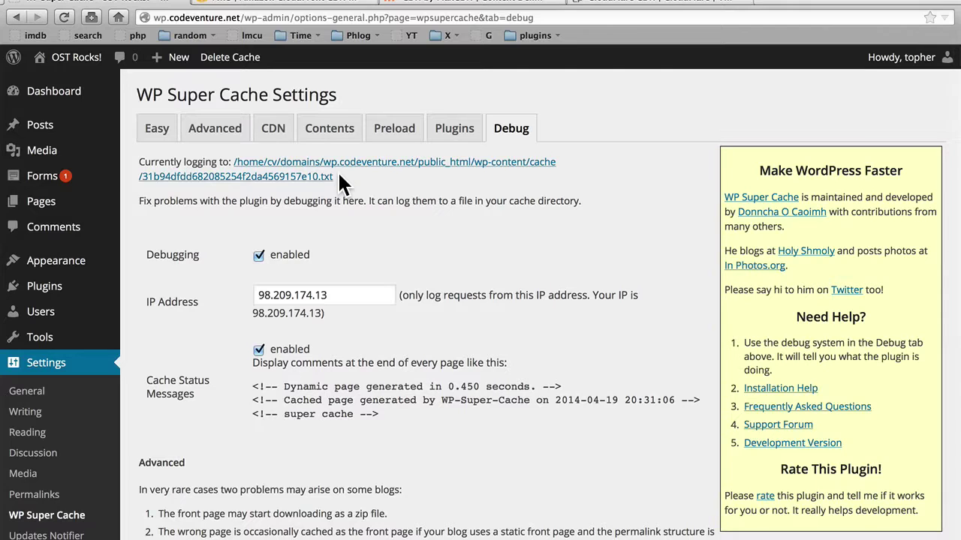
# - Try the debug log link (404 Not Found), then load the site via 'wp' in a private window
pyautogui.keyDown('super'); pyautogui.click(310, 188); pyautogui.keyUp('super')
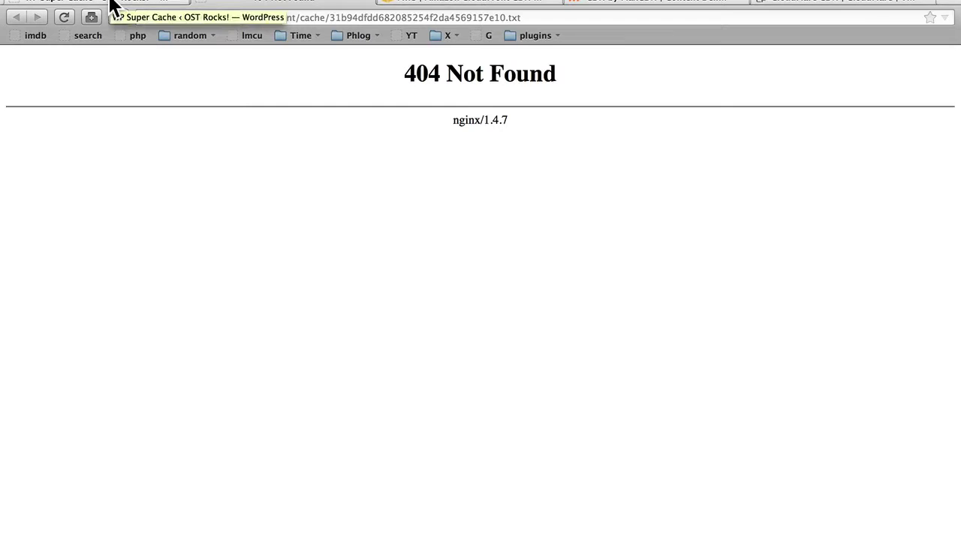
pyautogui.click(111, 8)
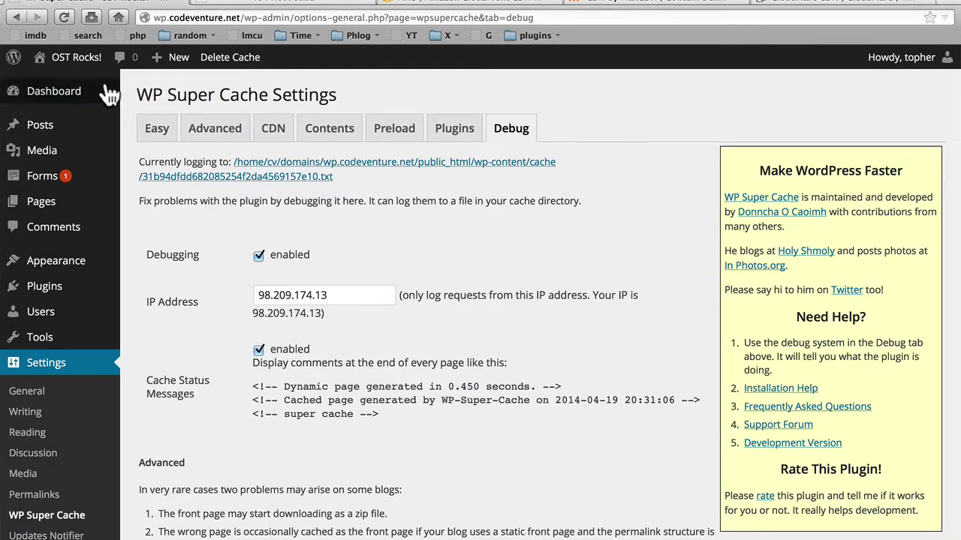
pyautogui.moveTo(85, 66)
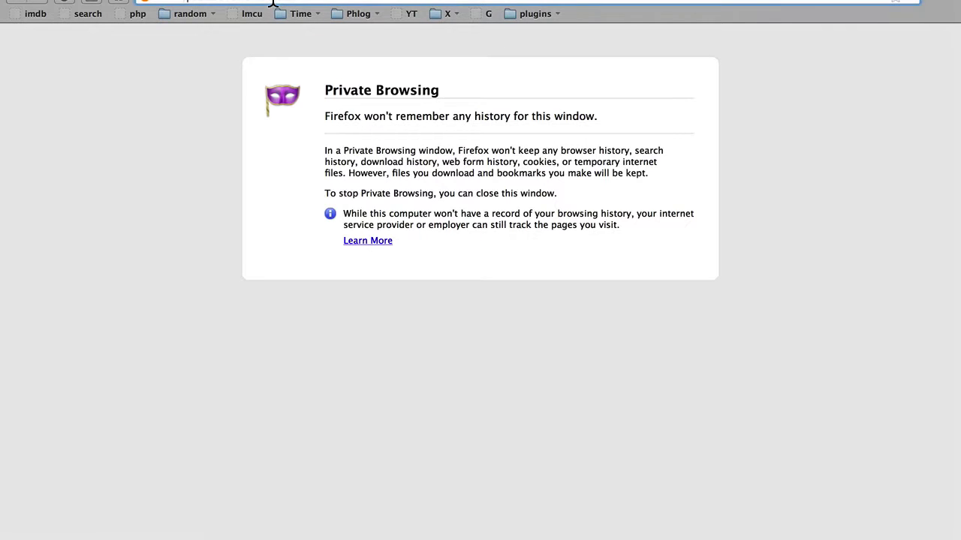
pyautogui.write('wp')
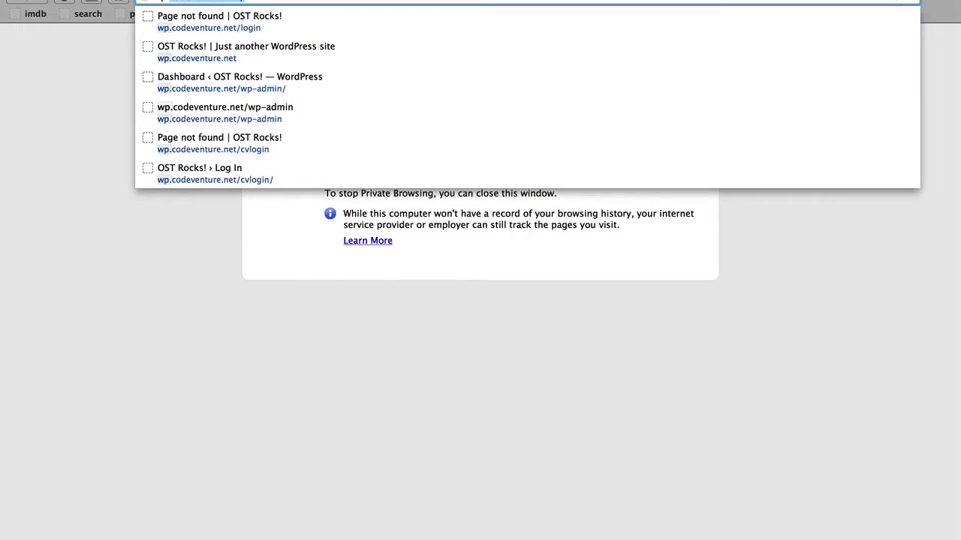
pyautogui.press('Return')
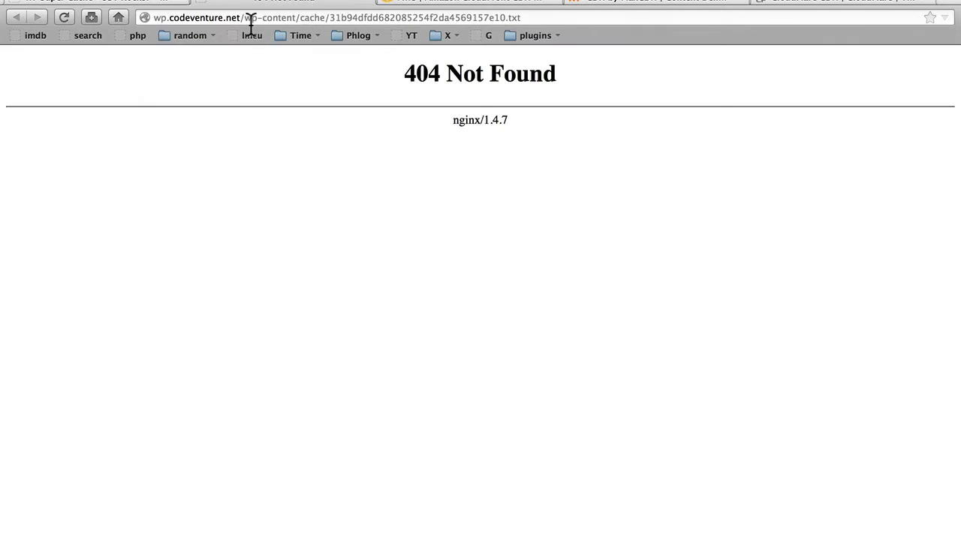
# - Close the 404 tab, then untick Debugging enabled on the Debug tab and save
pyautogui.click(367, 3)
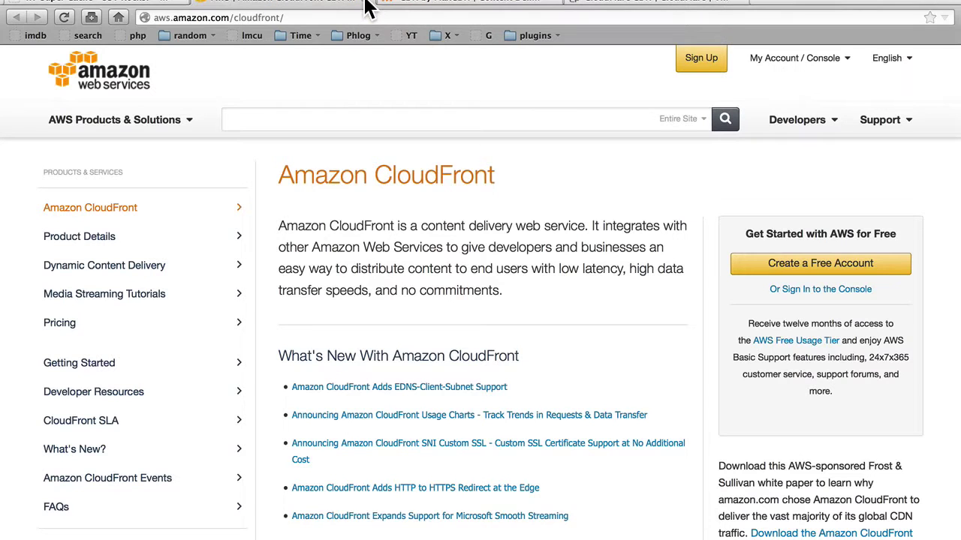
pyautogui.click(99, 3)
pyautogui.click(258, 255)
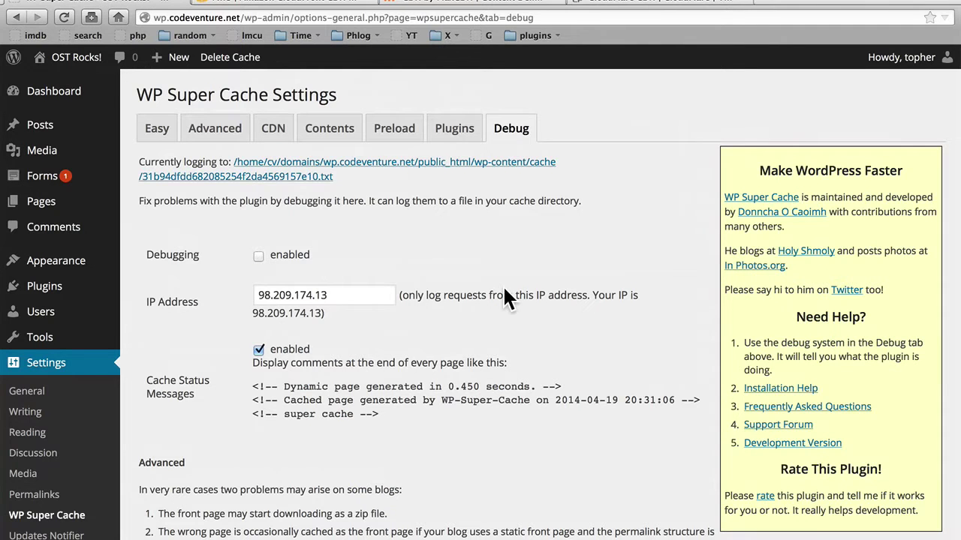
pyautogui.scroll(-10, 507, 263)
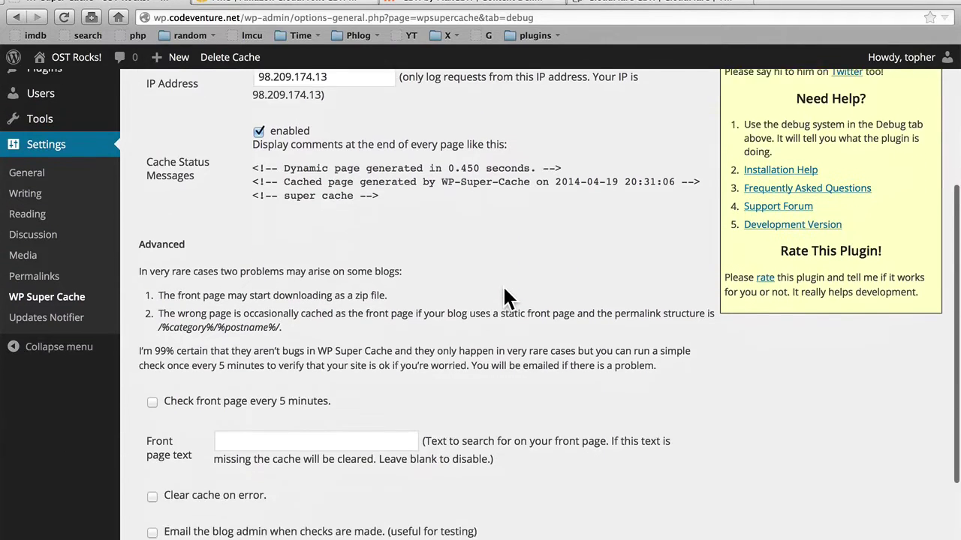
pyautogui.click(150, 475)
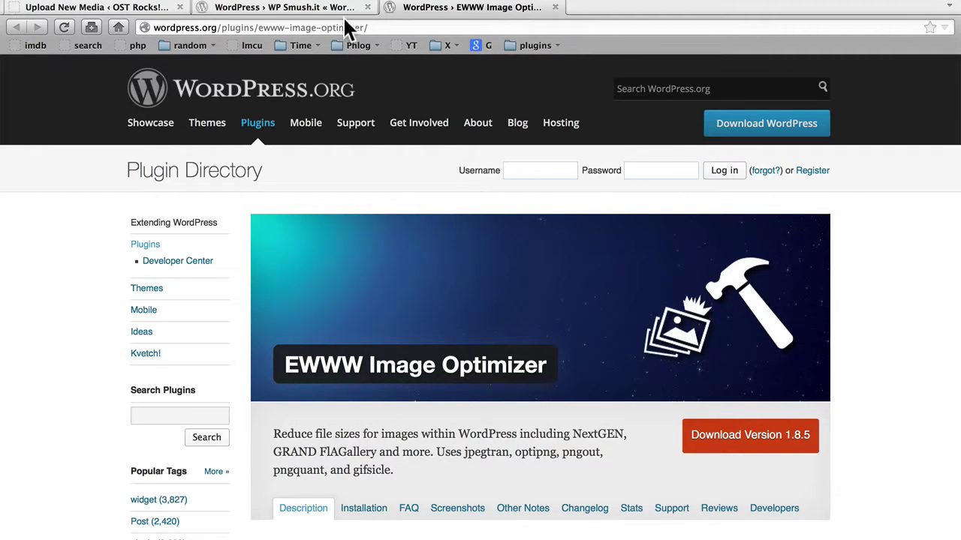
# - Switch to the WP Smush.it plugin page, version 1.6.5.4
pyautogui.click(290, 8)
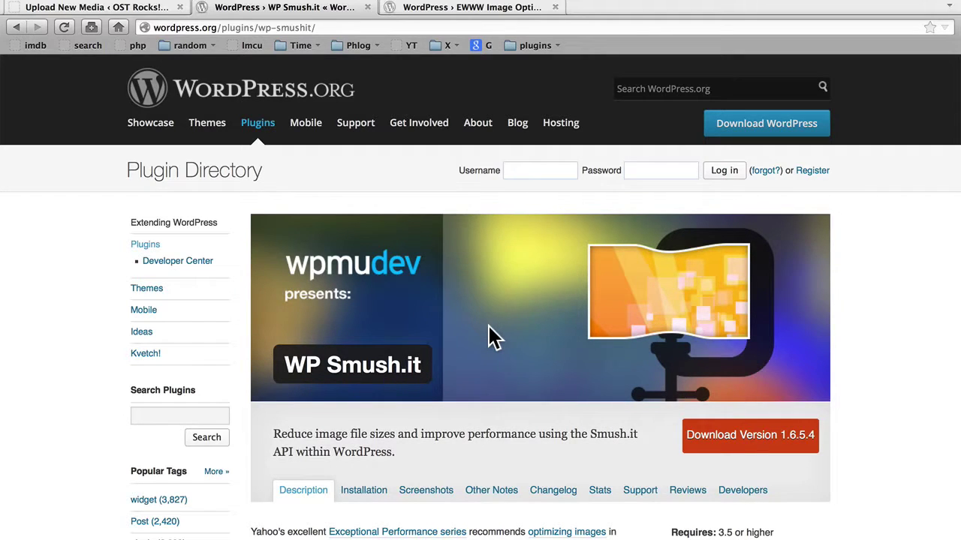
# - Upload the Dahlia_x_hybrida.jpg image on the Upload New Media page
pyautogui.click(84, 9)
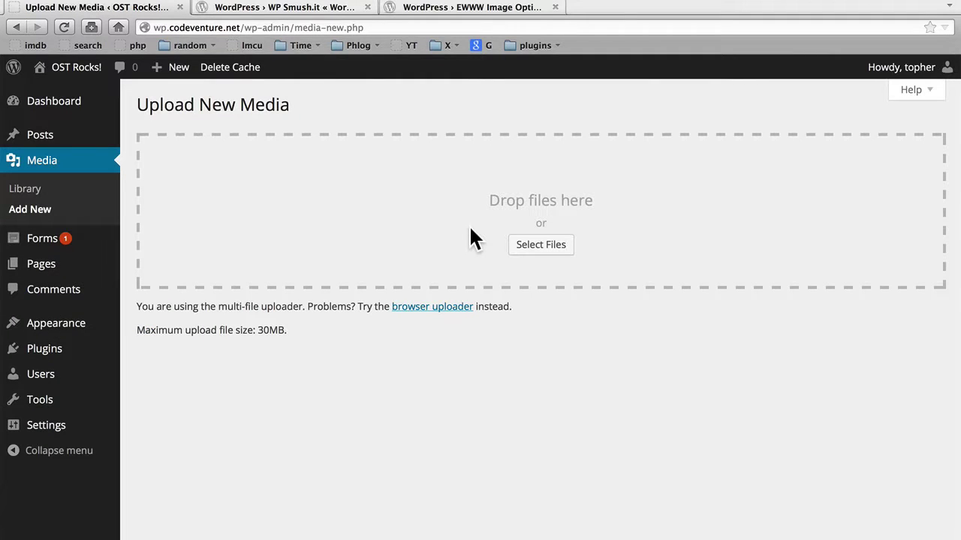
pyautogui.click(537, 251)
pyautogui.doubleClick(518, 146)
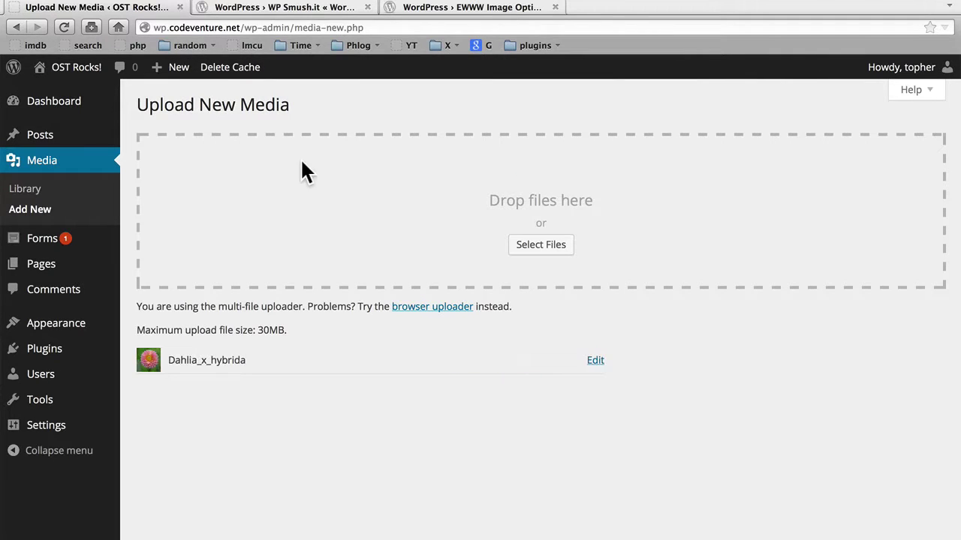
# - Open Dahlia_x_hybrida.jpg (500 kB) from the Media Library for editing
pyautogui.click(66, 191)
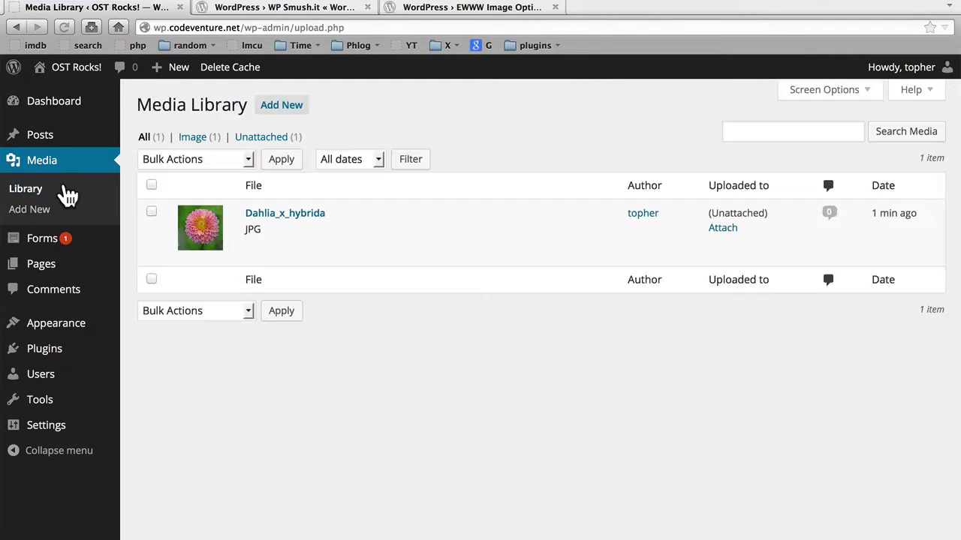
pyautogui.click(252, 255)
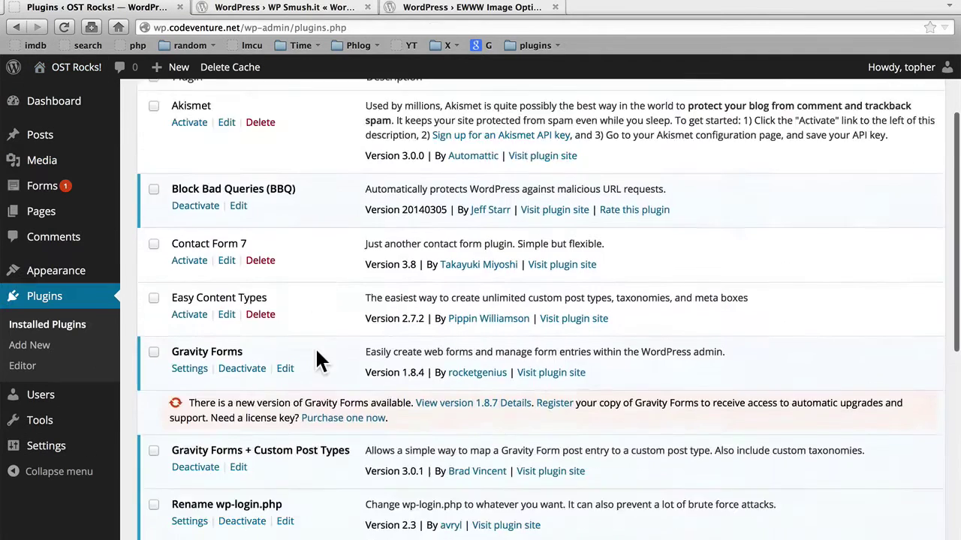
pyautogui.scroll(-5, 315, 349)
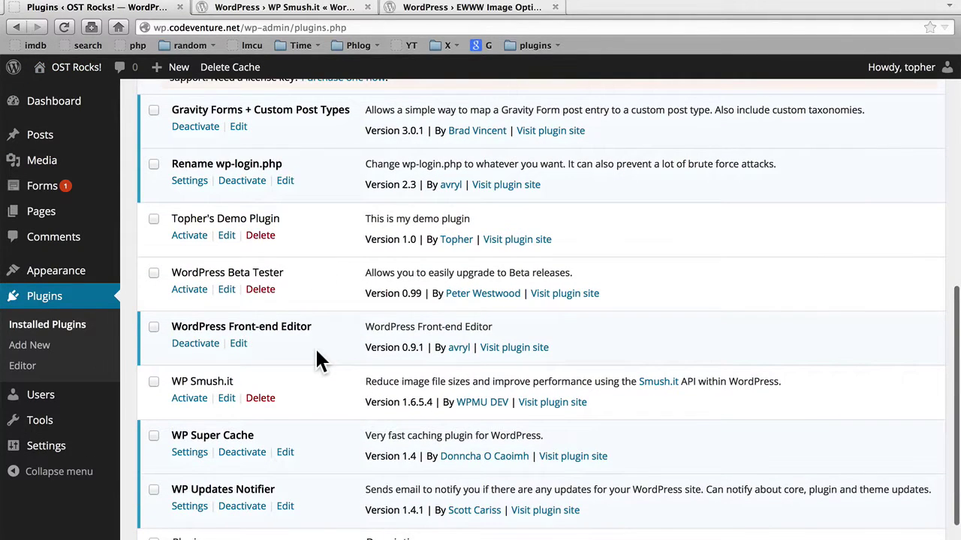
# - Activate WP Smush.it, smush Dahlia_x_hybrida for a 7.2% (35.8 KB) saving, then open Bulk Smush.it
pyautogui.click(189, 399)
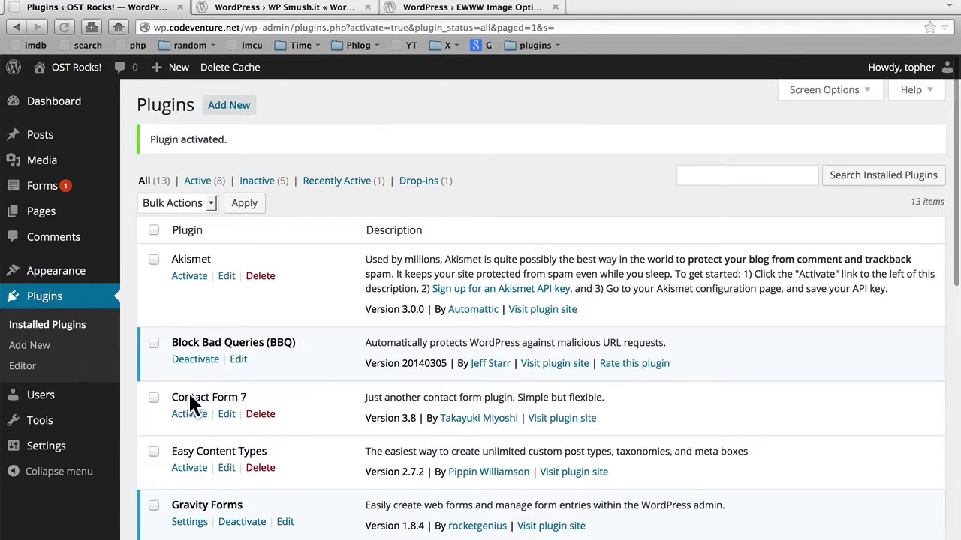
pyautogui.click(16, 164)
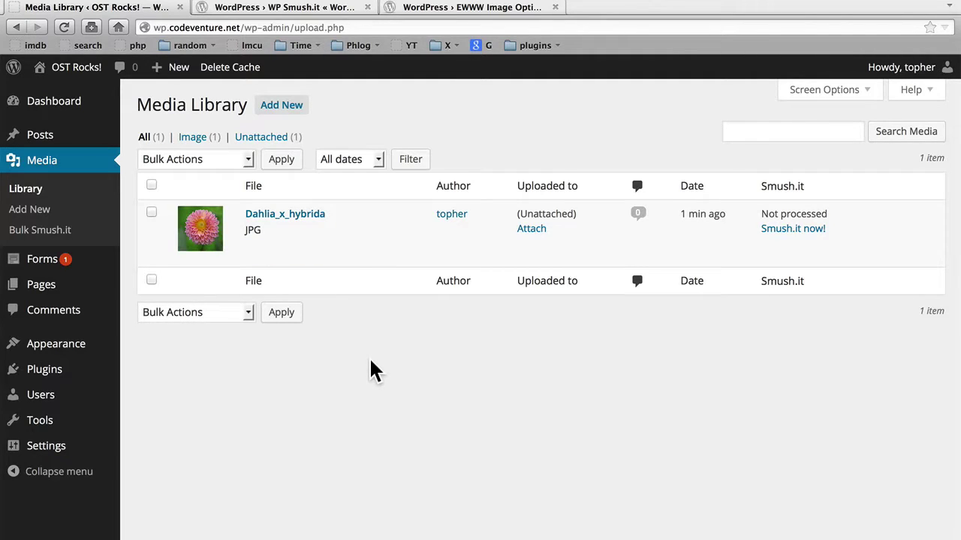
pyautogui.click(780, 230)
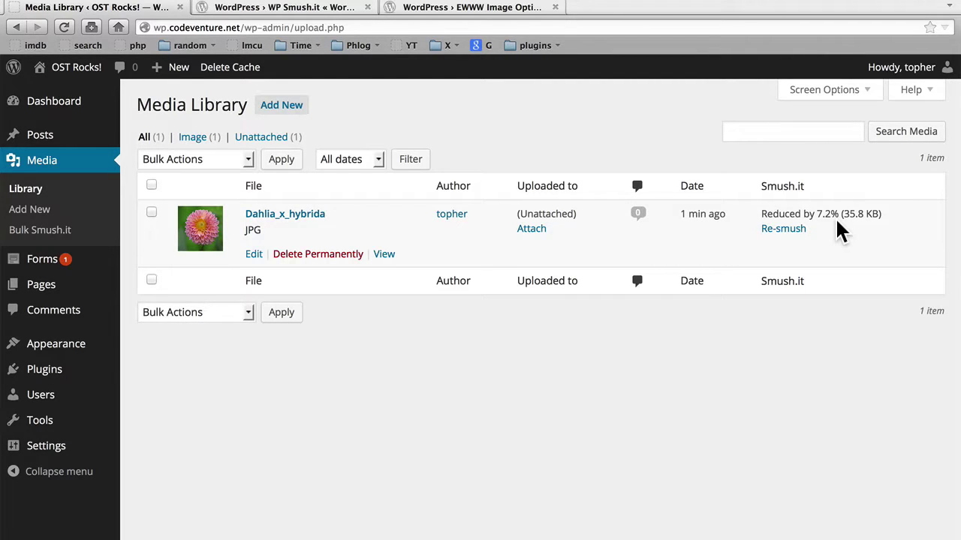
pyautogui.click(75, 236)
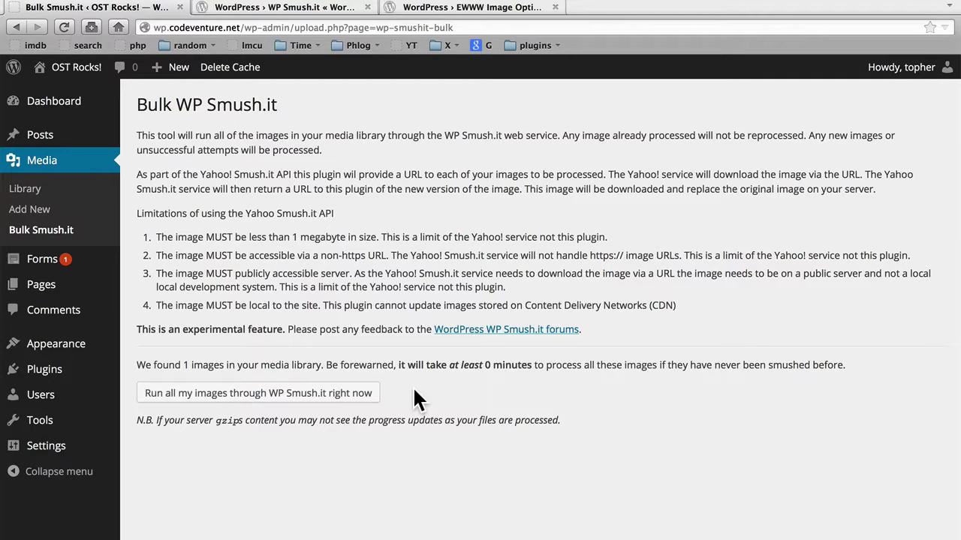
# - Permanently delete the dahlia image from the Media Library
pyautogui.click(48, 190)
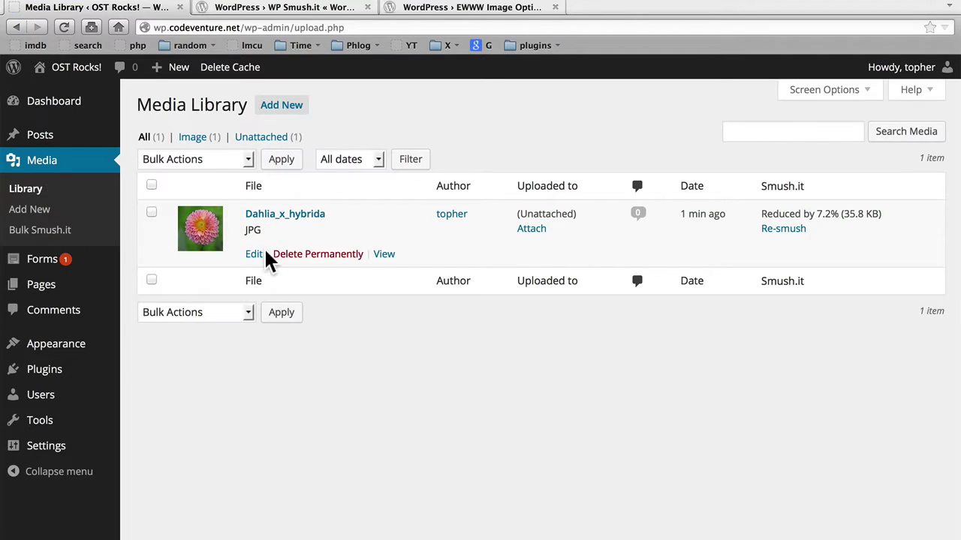
pyautogui.click(281, 255)
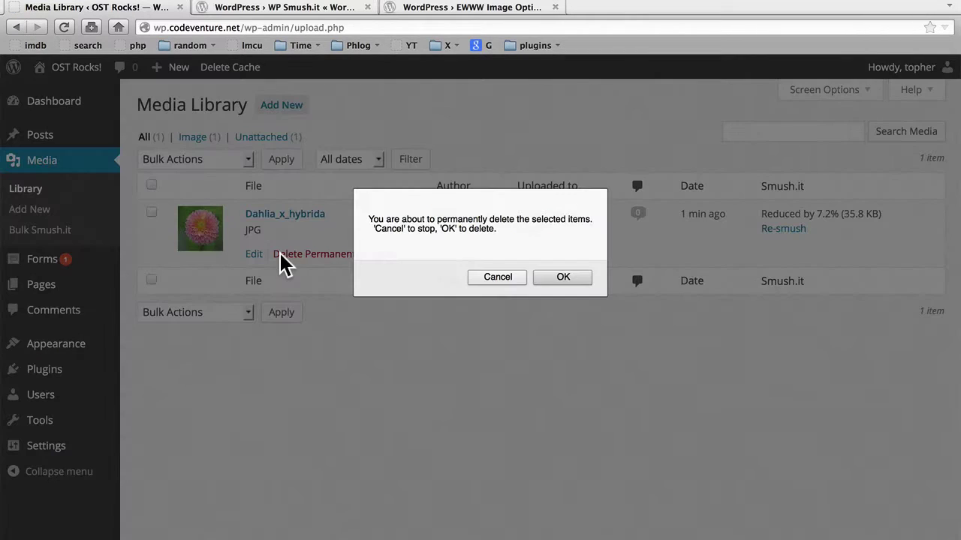
pyautogui.click(542, 279)
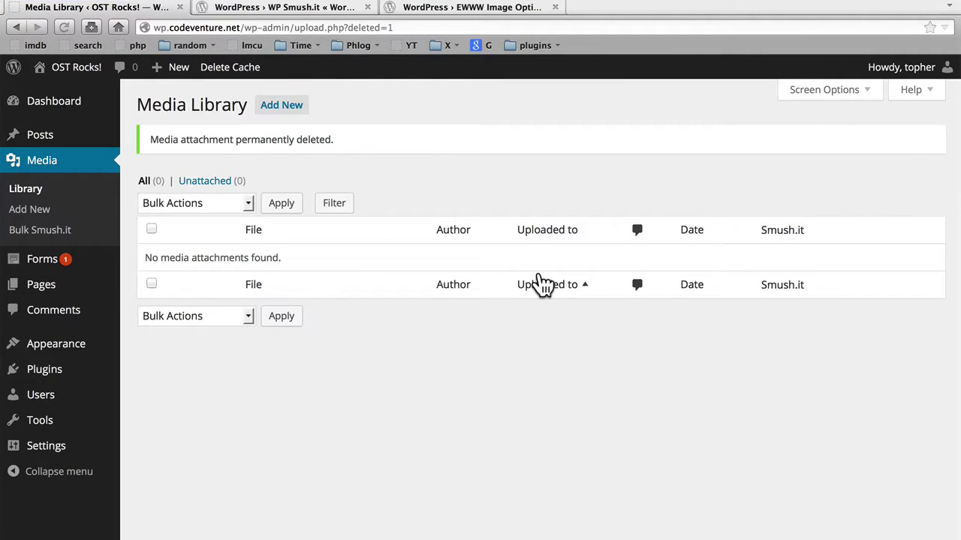
# - Re-upload Dahlia_x_hybrida.jpg and return to the library, where it shows a 7.2% (35.8 KB) reduction
pyautogui.click(290, 109)
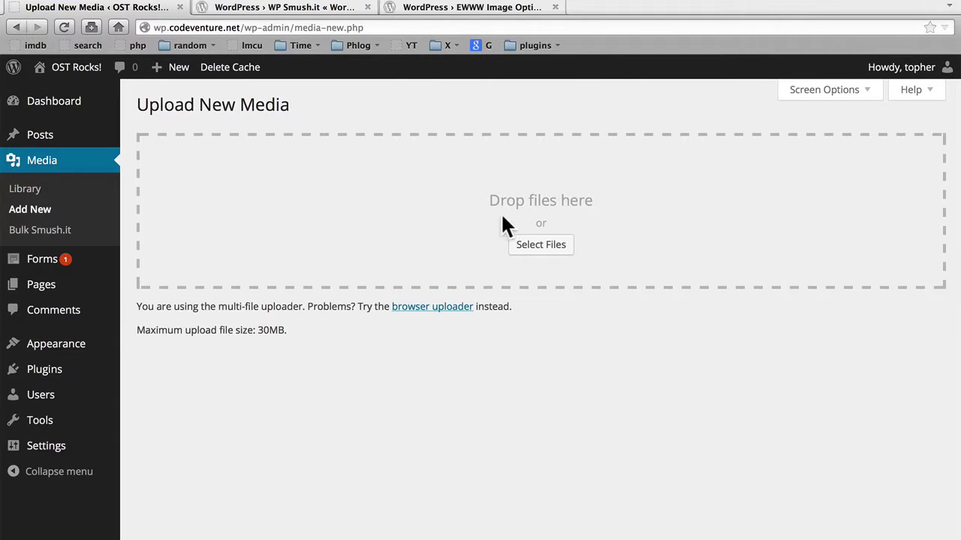
pyautogui.click(524, 246)
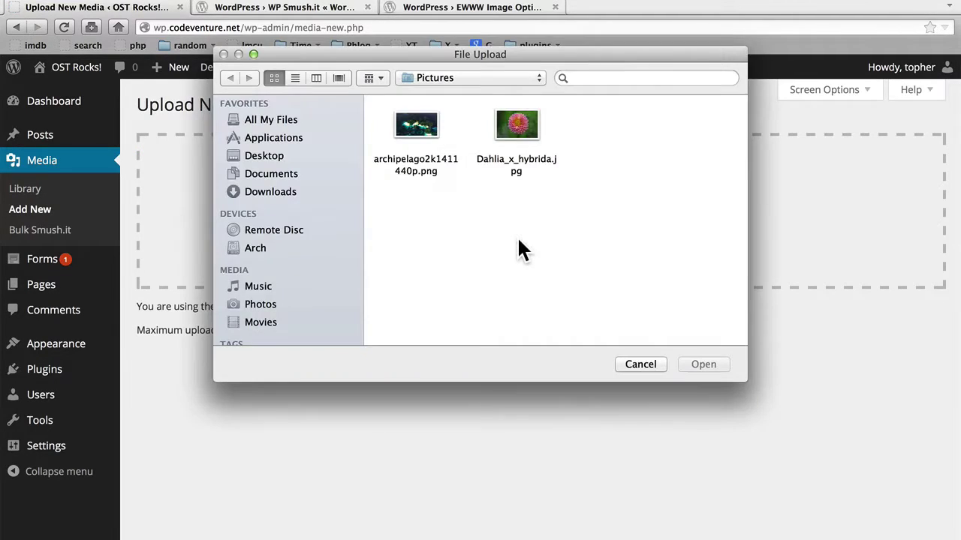
pyautogui.doubleClick(520, 127)
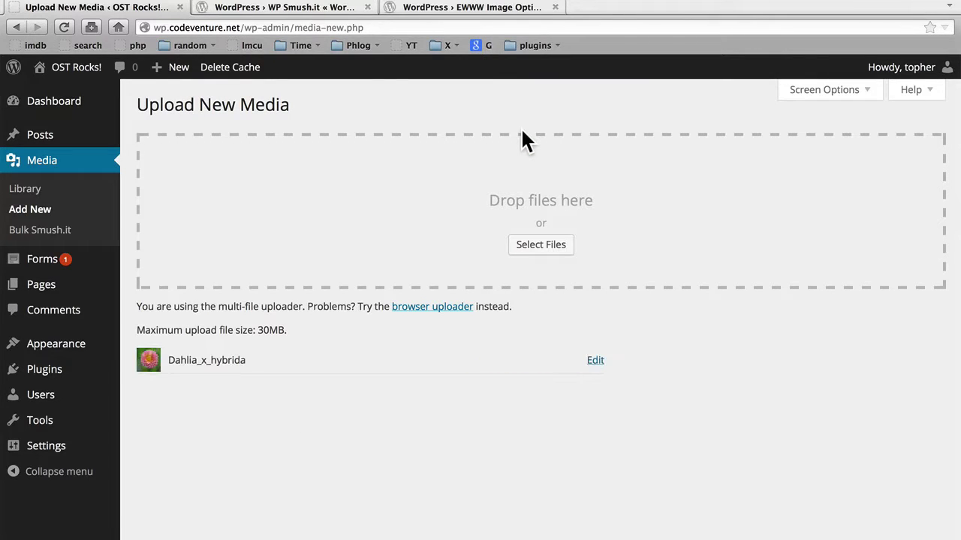
pyautogui.click(11, 191)
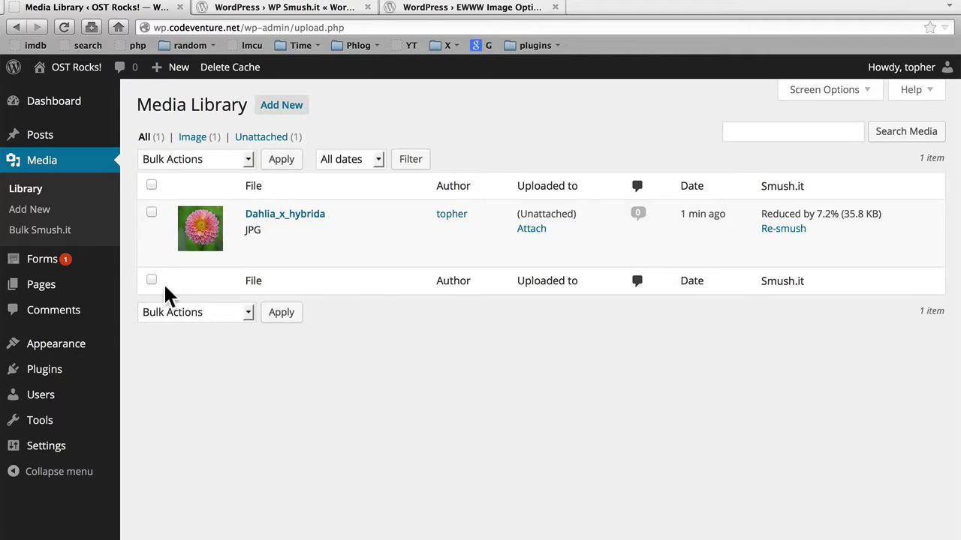
# - Create a new page titled 'Image test'
pyautogui.moveTo(68, 288)
pyautogui.click(156, 309)
pyautogui.click(264, 137)
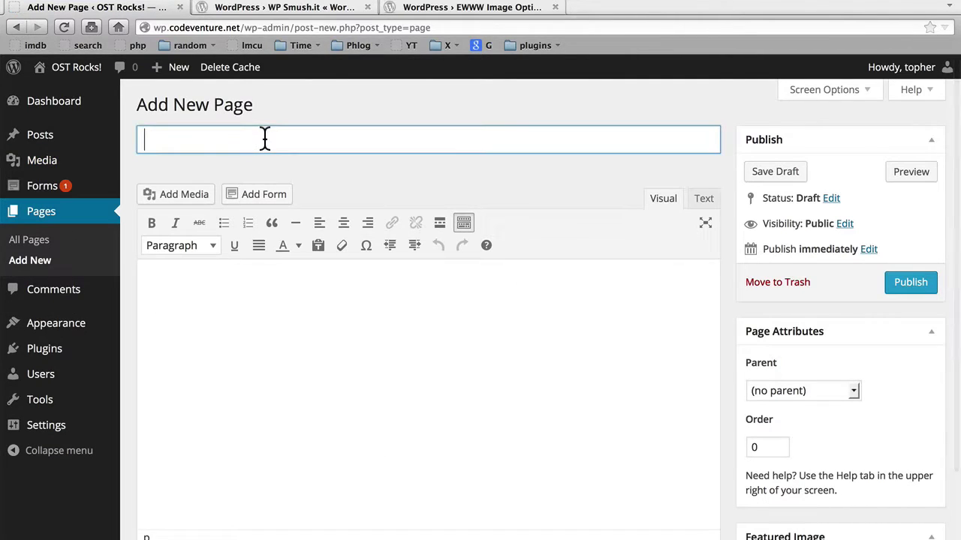
pyautogui.write('Image test')
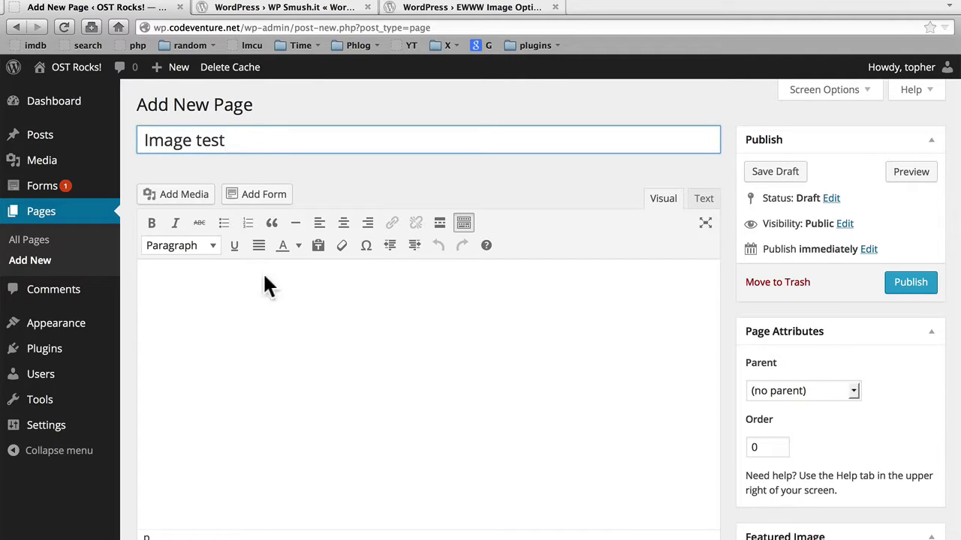
# - Insert the dahlia image into the page body at Full Size, 1800 × 1200
pyautogui.click(255, 297)
pyautogui.click(187, 194)
pyautogui.click(221, 240)
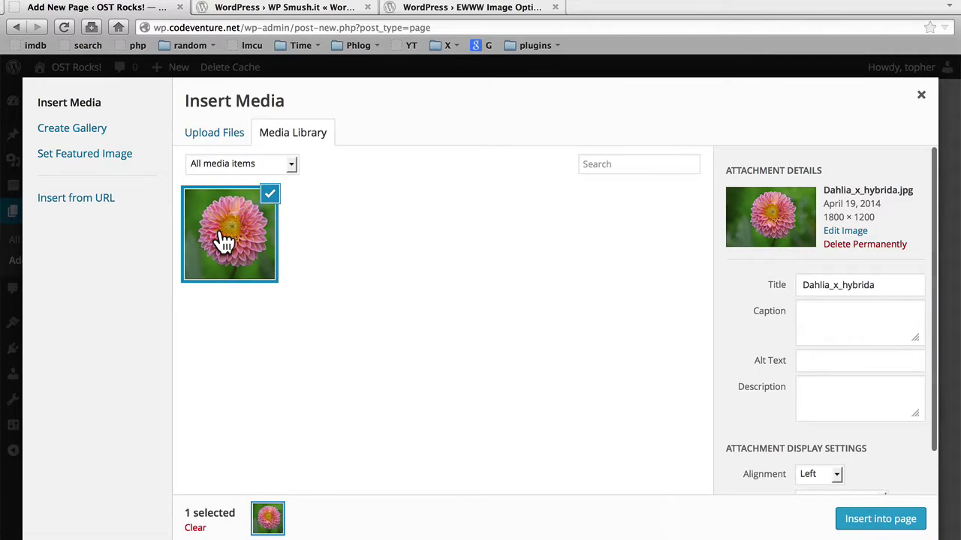
pyautogui.scroll(-1, 894, 405)
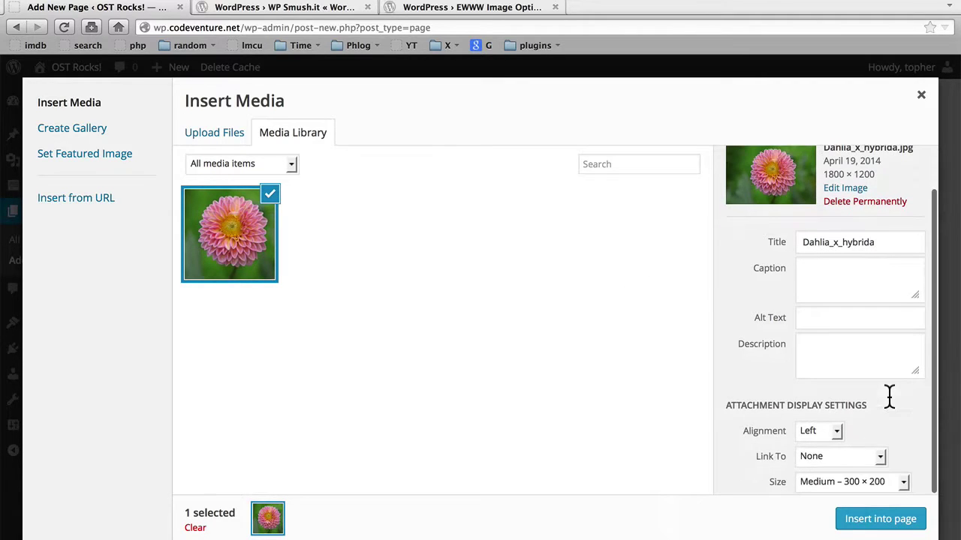
pyautogui.click(824, 481)
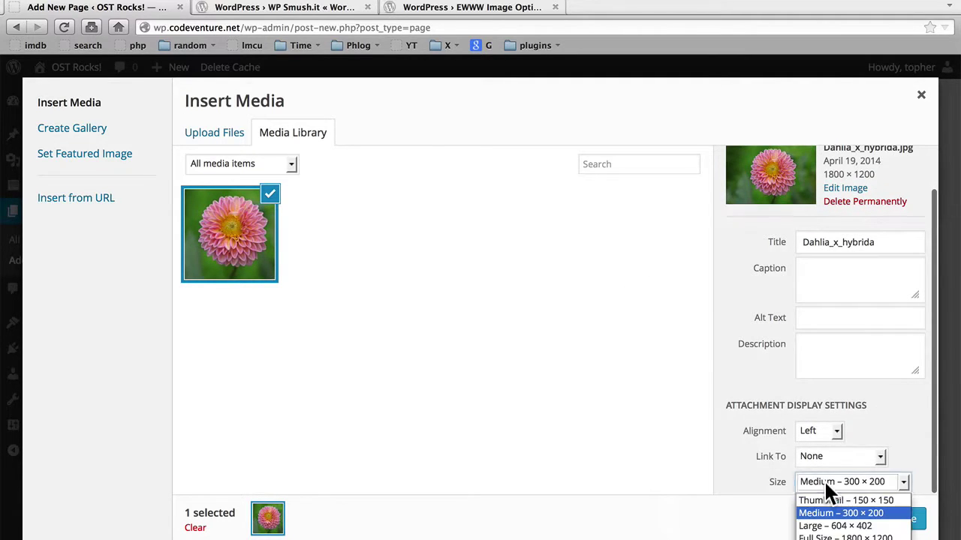
pyautogui.click(817, 536)
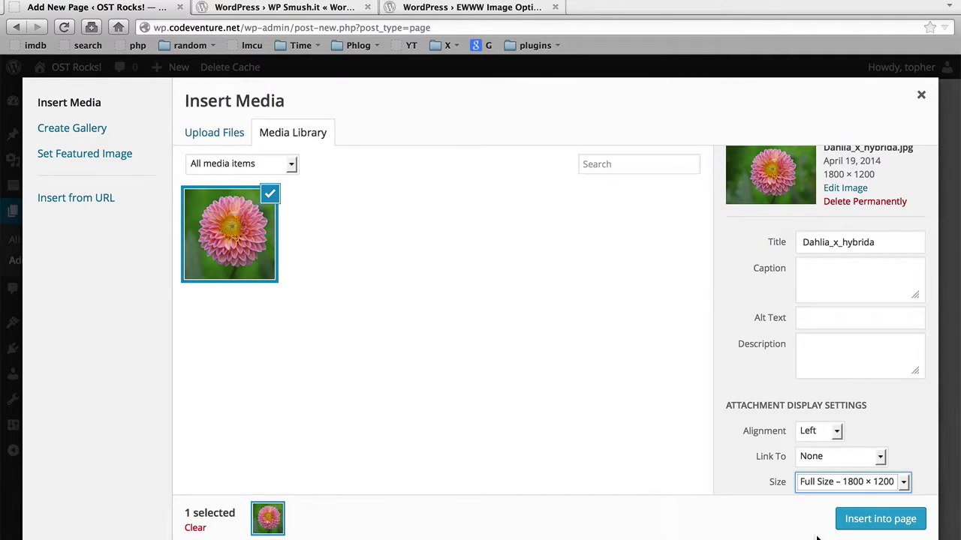
pyautogui.click(882, 529)
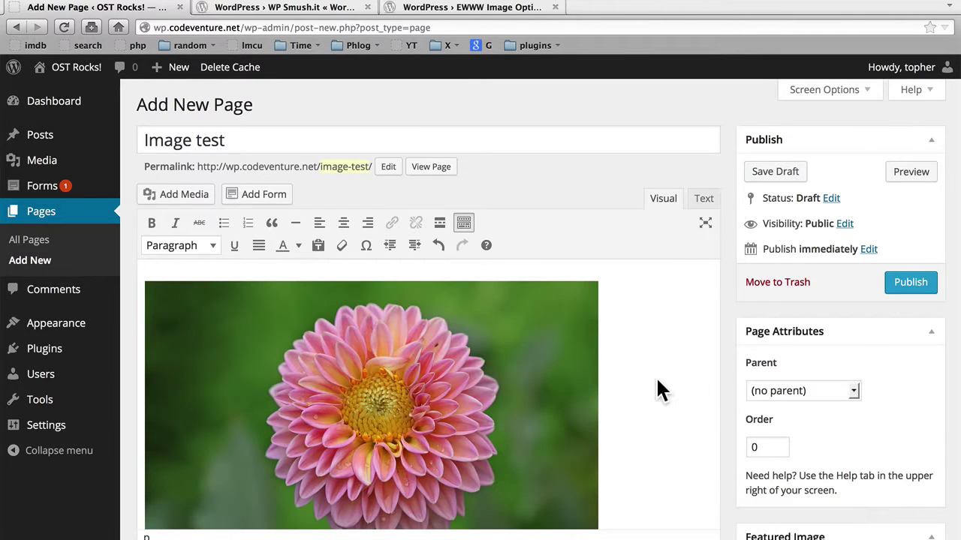
# - Publish the Image test page
pyautogui.scroll(-2, 658, 379)
pyautogui.scroll(1, 655, 376)
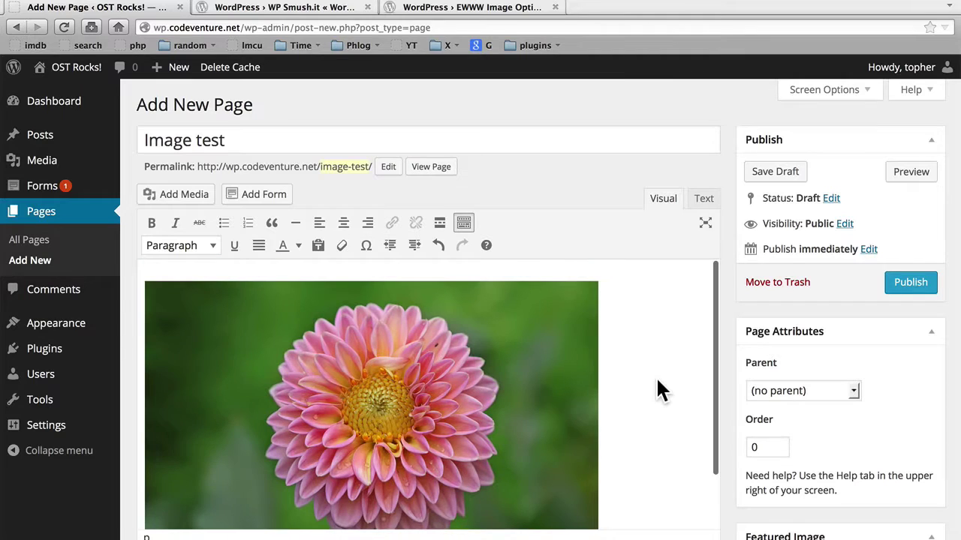
pyautogui.click(903, 282)
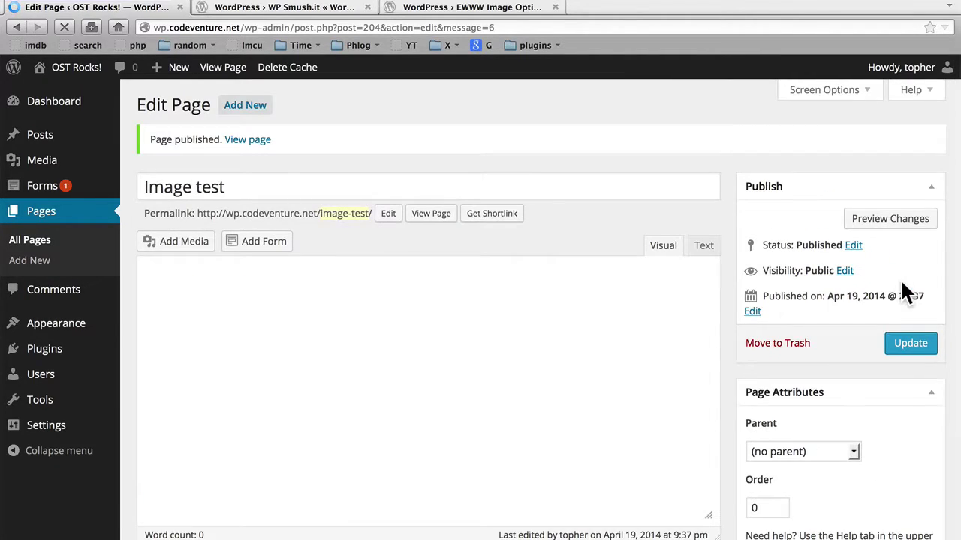
# - View the live page at wp.codeventure.net/image-test/ and scroll down to the dahlia image
pyautogui.keyDown('super'); pyautogui.click(431, 213); pyautogui.keyUp('super')
pyautogui.click(311, 9)
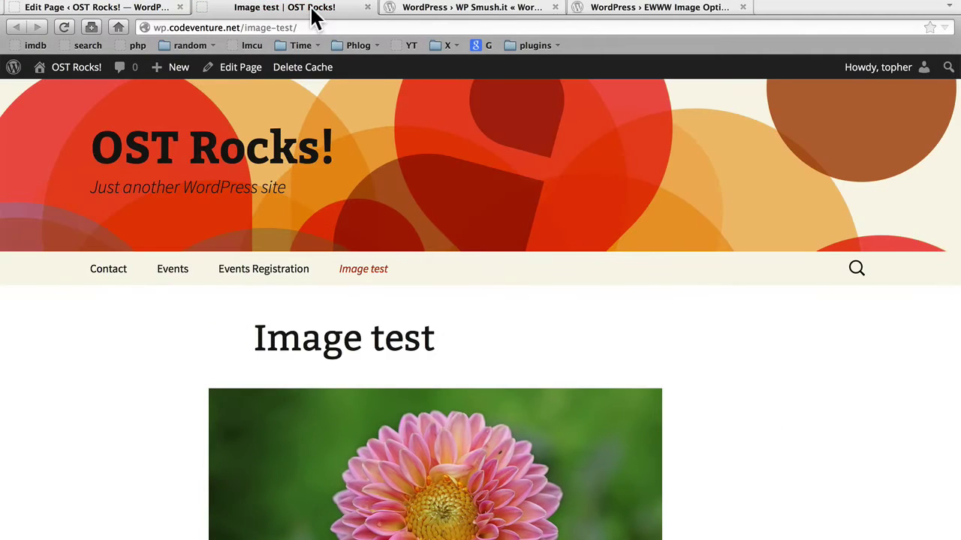
pyautogui.scroll(-3, 703, 401)
pyautogui.scroll(-2, 703, 399)
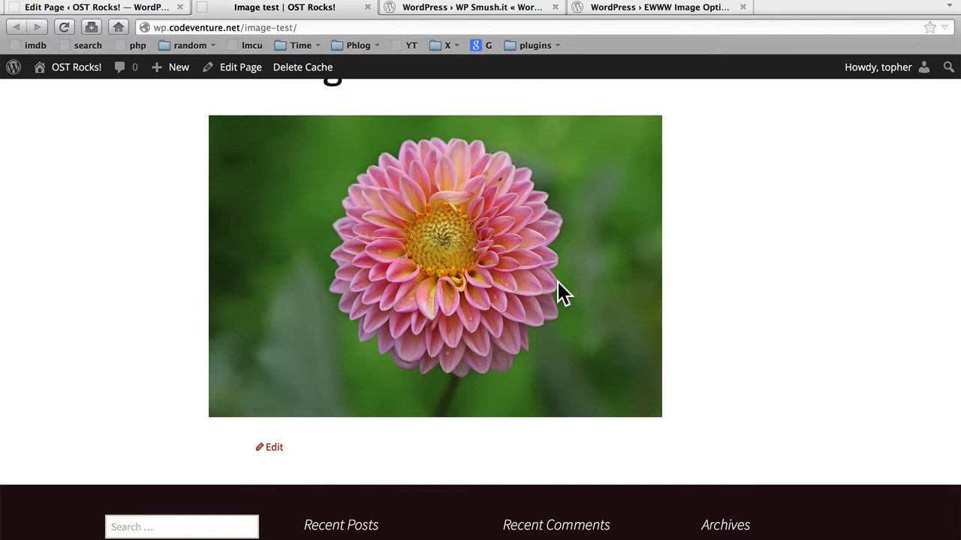
# - Open the dahlia image file by itself and enlarge it to full size
pyautogui.rightClick(558, 282)
pyautogui.click(634, 7)
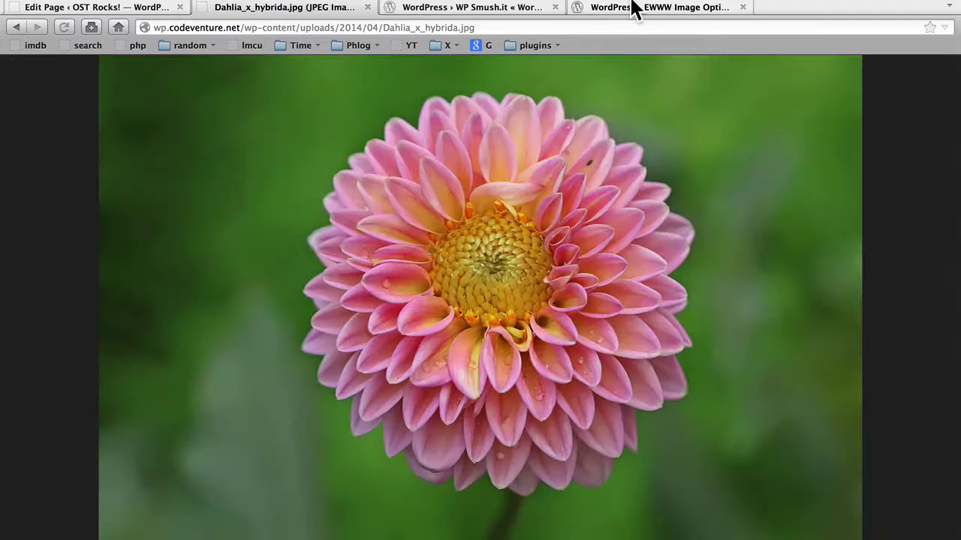
pyautogui.click(629, 262)
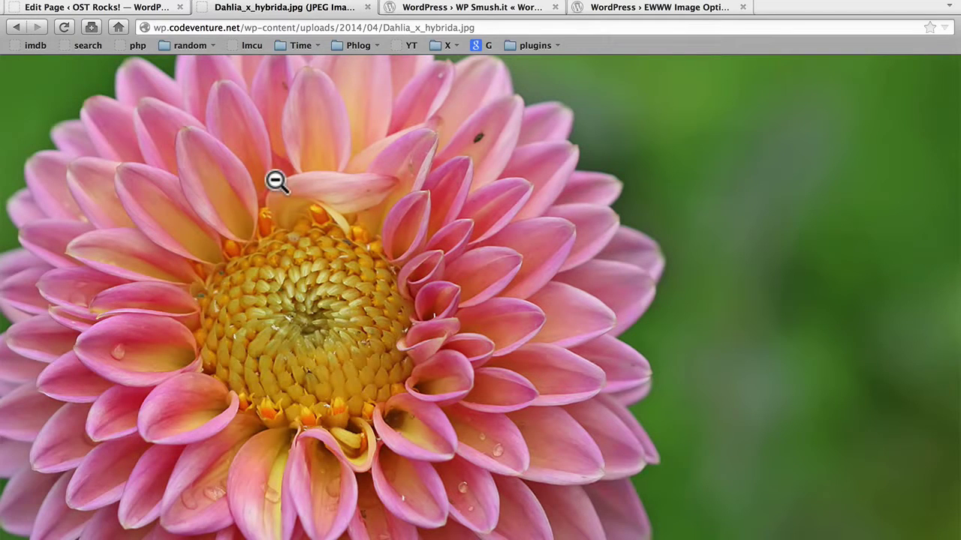
# - Check the image info (464.02 KB, 1800 × 1200 px), then return to the Image test page
pyautogui.rightClick(177, 223)
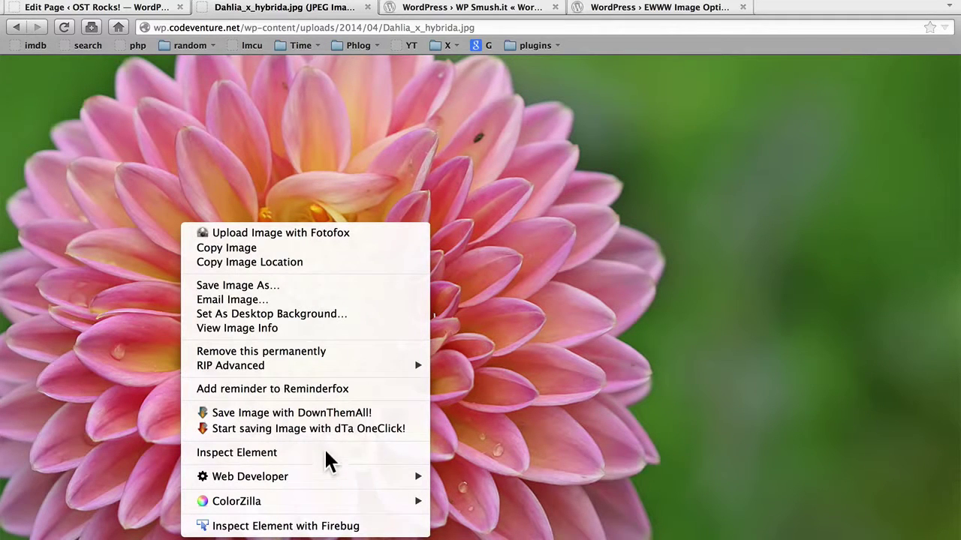
pyautogui.click(295, 328)
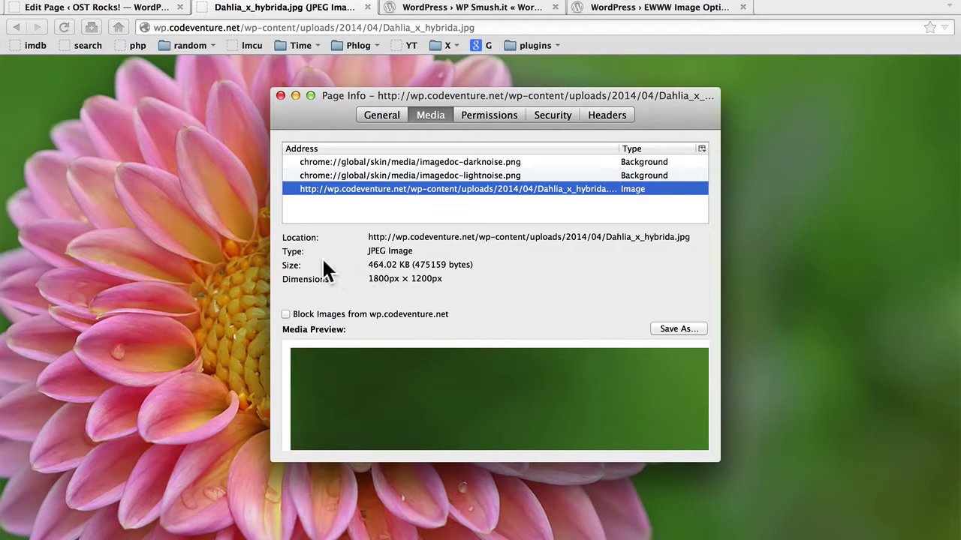
pyautogui.click(280, 95)
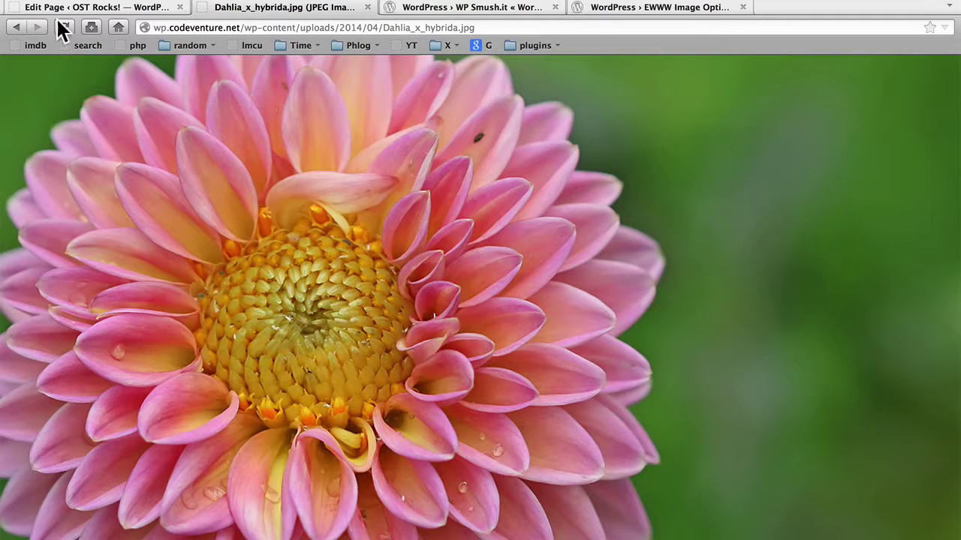
pyautogui.click(17, 27)
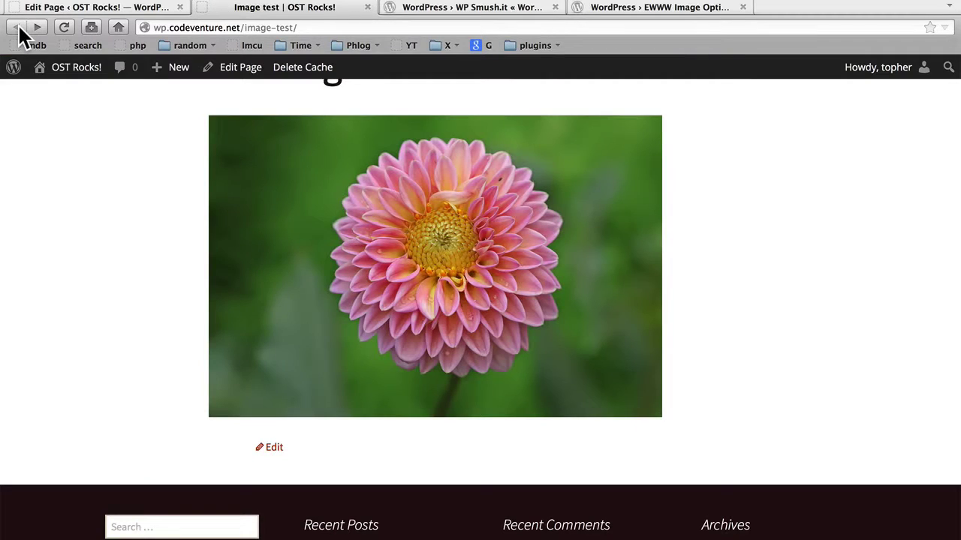
# - Swap the page's dahlia for the Large 604 × 402 version and update the page
pyautogui.click(66, 8)
pyautogui.click(331, 387)
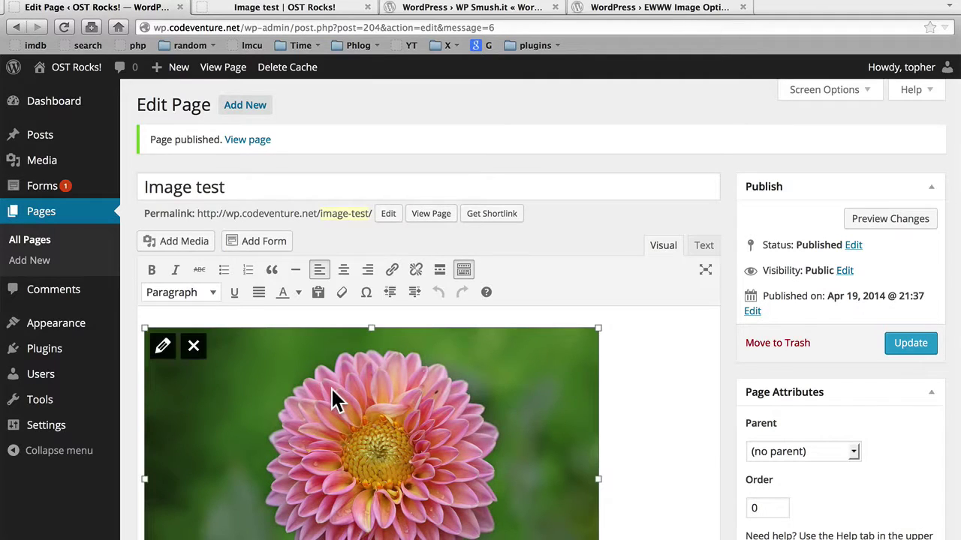
pyautogui.click(194, 346)
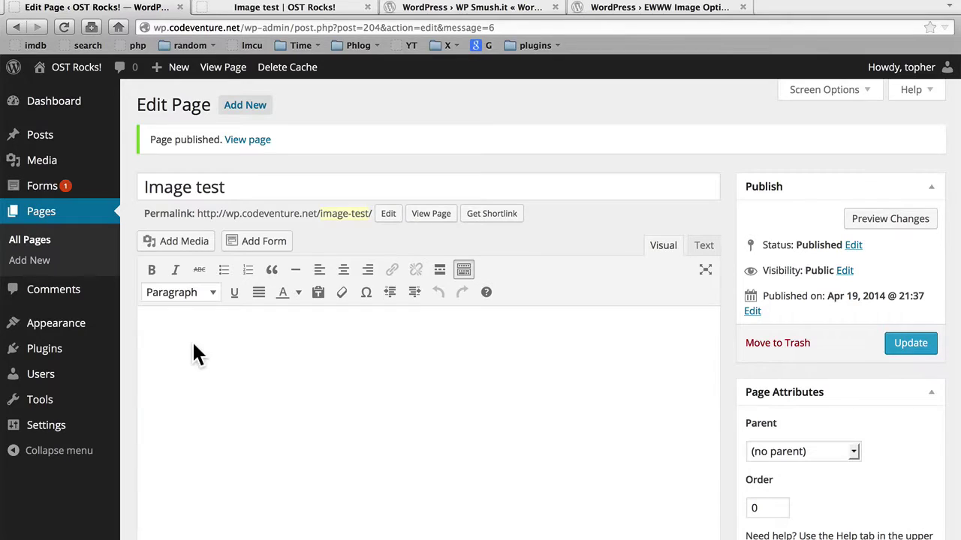
pyautogui.click(182, 244)
pyautogui.click(231, 233)
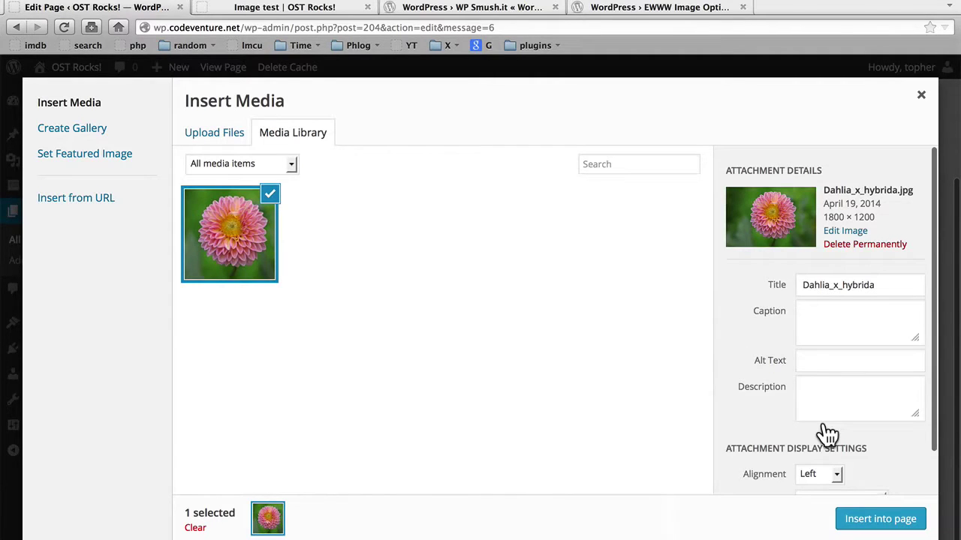
pyautogui.scroll(-2, 821, 432)
pyautogui.click(834, 482)
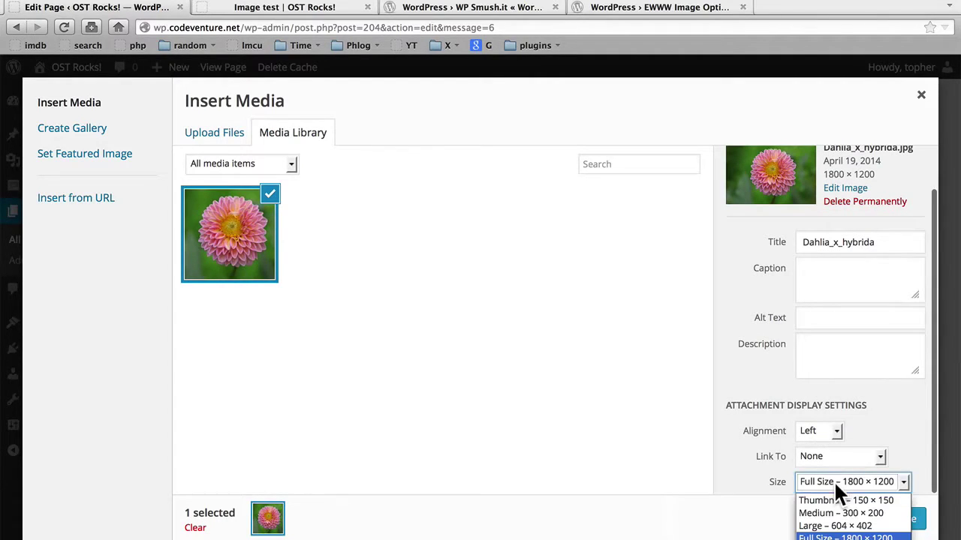
pyautogui.click(825, 525)
pyautogui.click(877, 528)
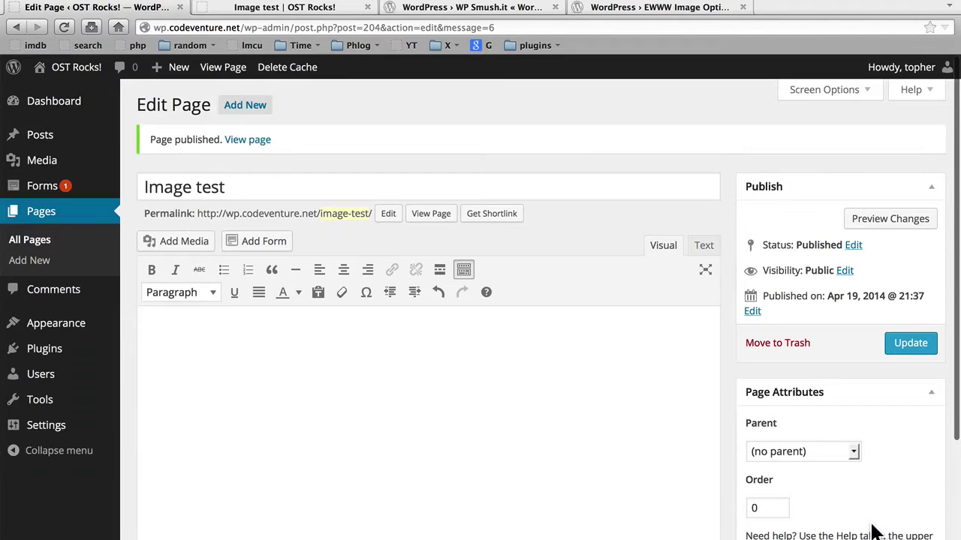
pyautogui.click(908, 349)
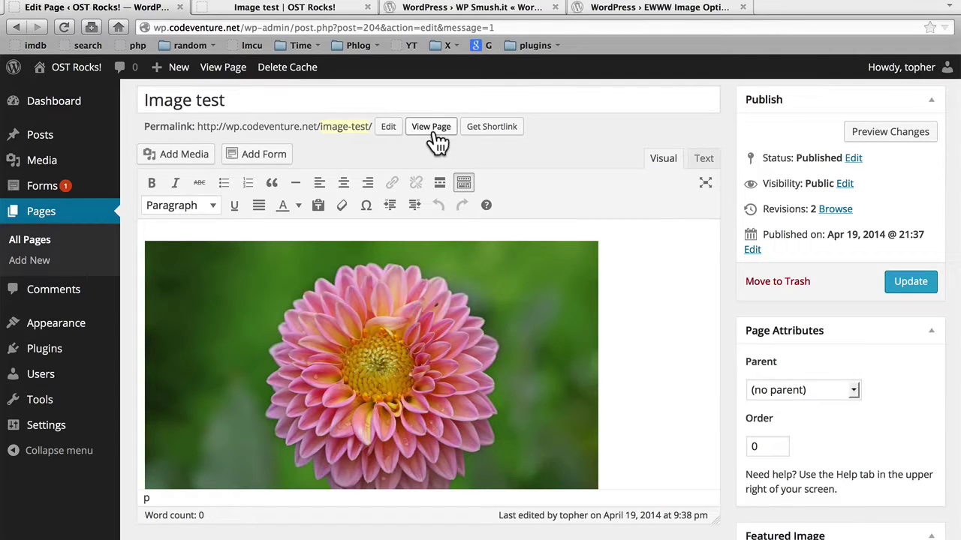
# - Open the published Image test page and view the dahlia image file at actual size
pyautogui.click(431, 127)
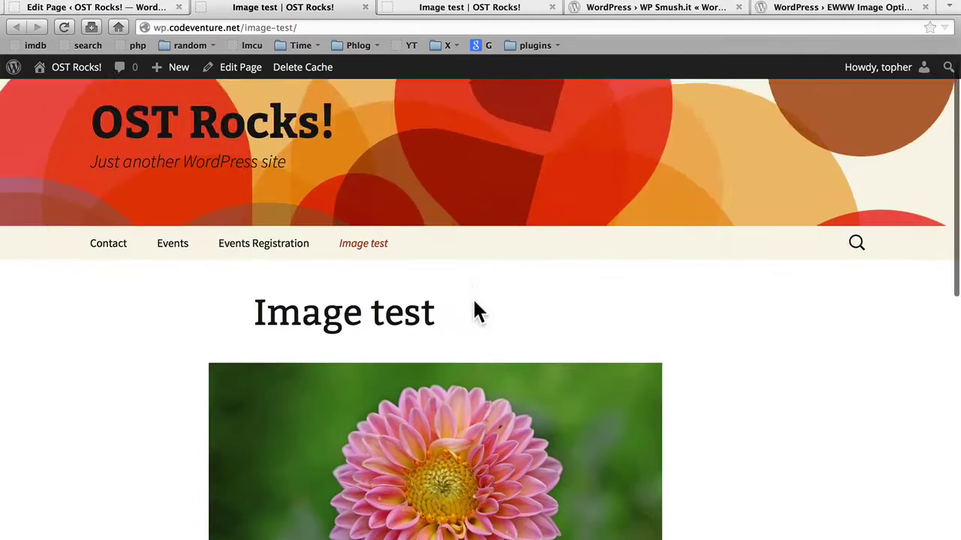
pyautogui.scroll(-2, 473, 298)
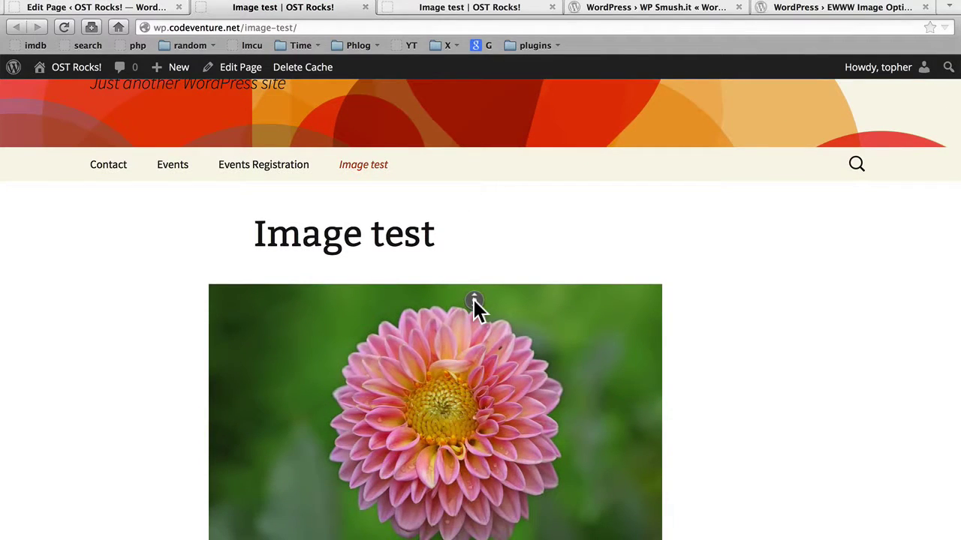
pyautogui.scroll(1, 575, 275)
pyautogui.scroll(-6, 577, 270)
pyautogui.scroll(4, 576, 264)
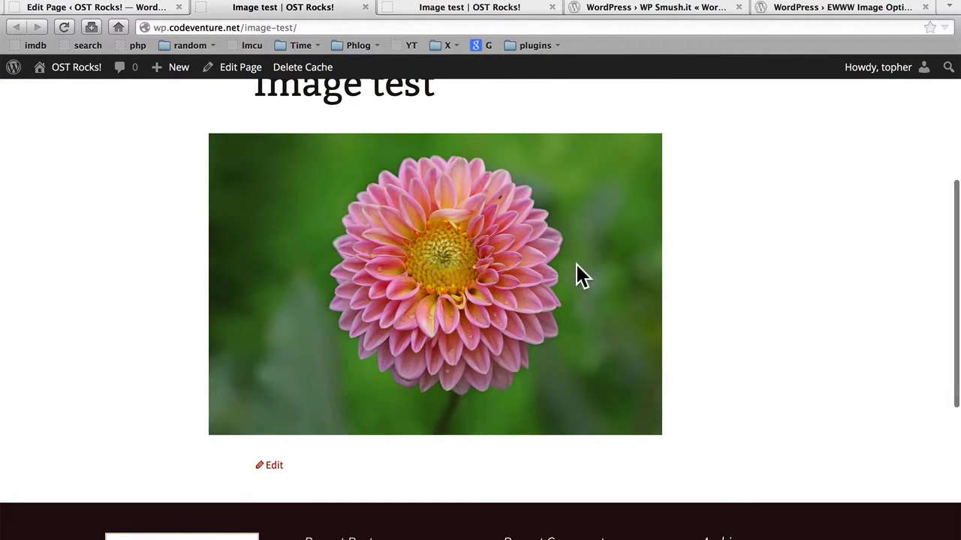
pyautogui.middleClick(576, 264)
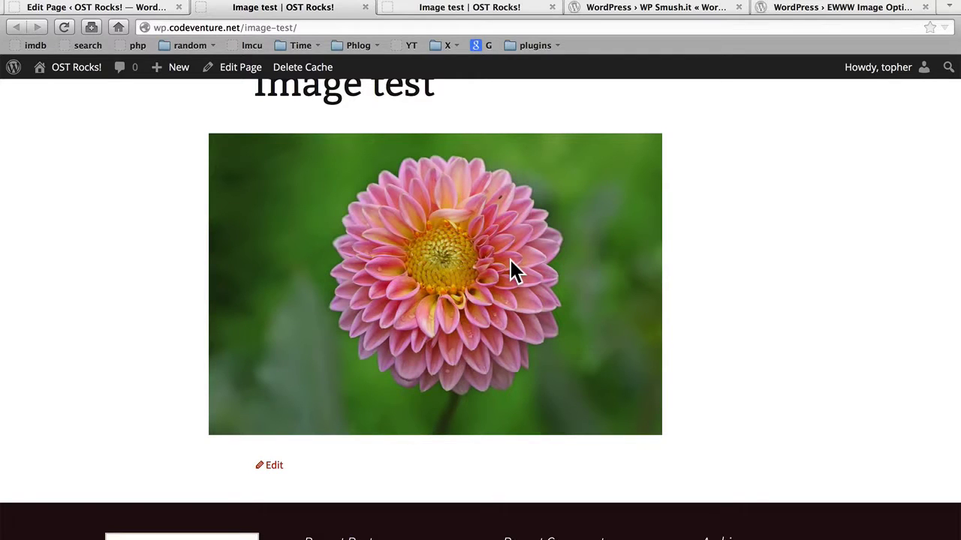
pyautogui.rightClick(510, 260)
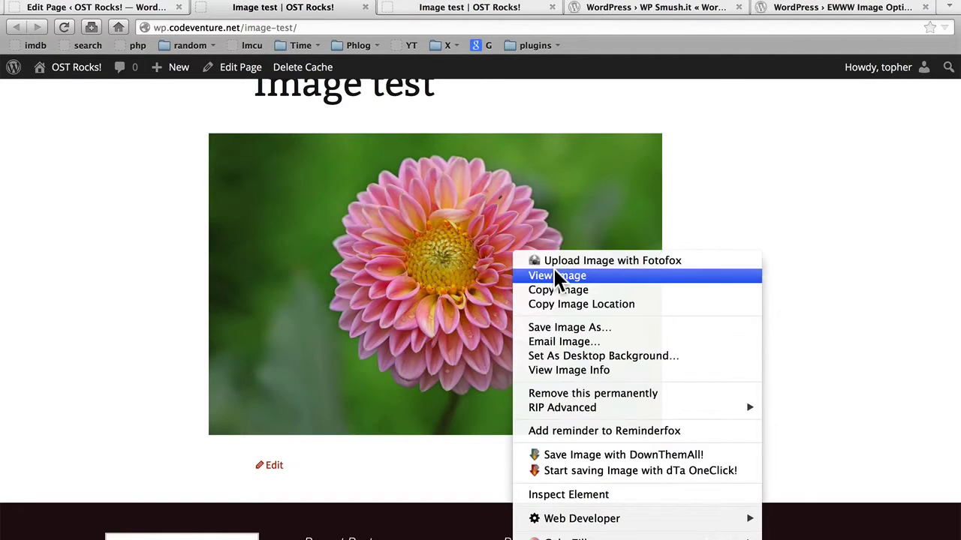
pyautogui.click(557, 276)
pyautogui.click(488, 272)
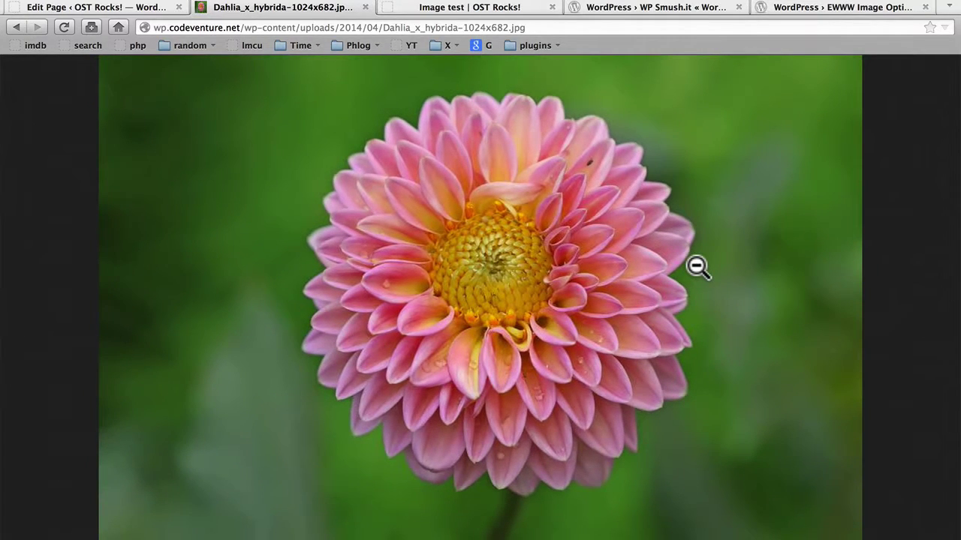
# - Confirm Dahlia_x_hybrida-1024x682.jpg is 47.46 KB at 1024 × 682 px, then go back to the page
pyautogui.rightClick(697, 267)
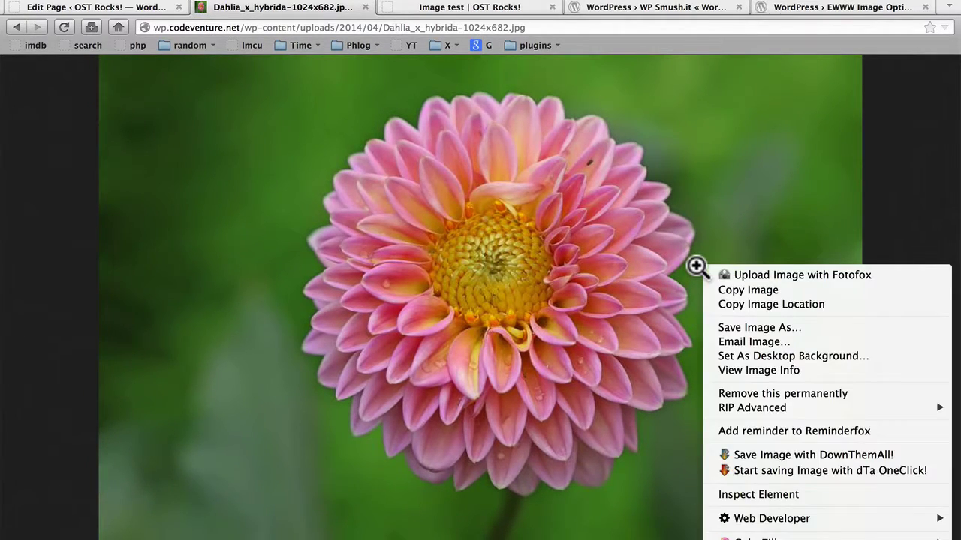
pyautogui.click(756, 367)
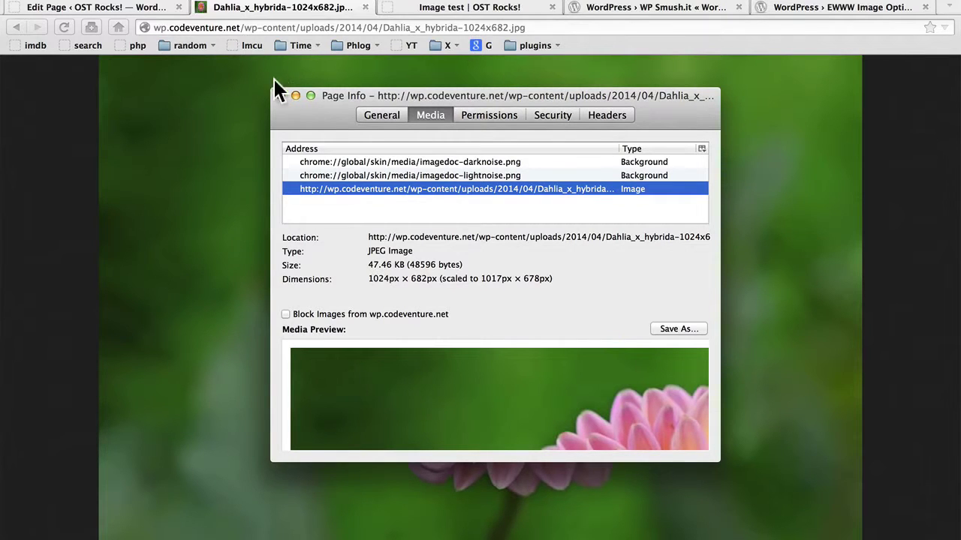
pyautogui.click(280, 95)
pyautogui.click(488, 311)
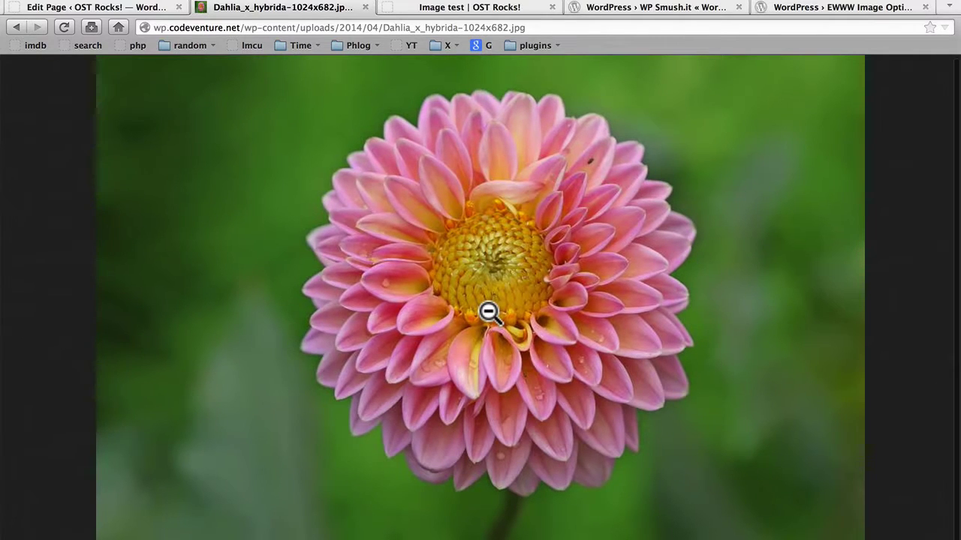
pyautogui.click(17, 27)
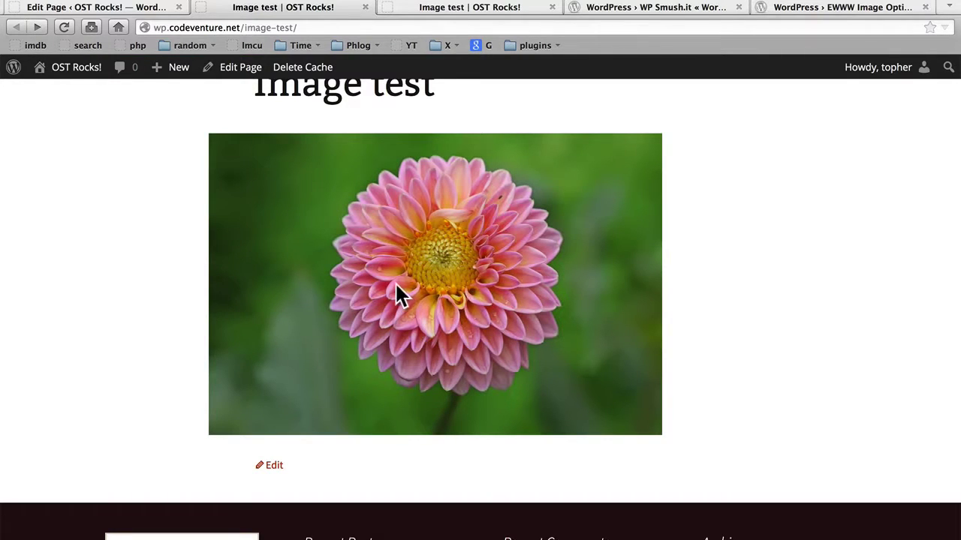
# - Close the two extra Image test tabs and remove the dahlia image from the editor
pyautogui.click(365, 8)
pyautogui.click(366, 7)
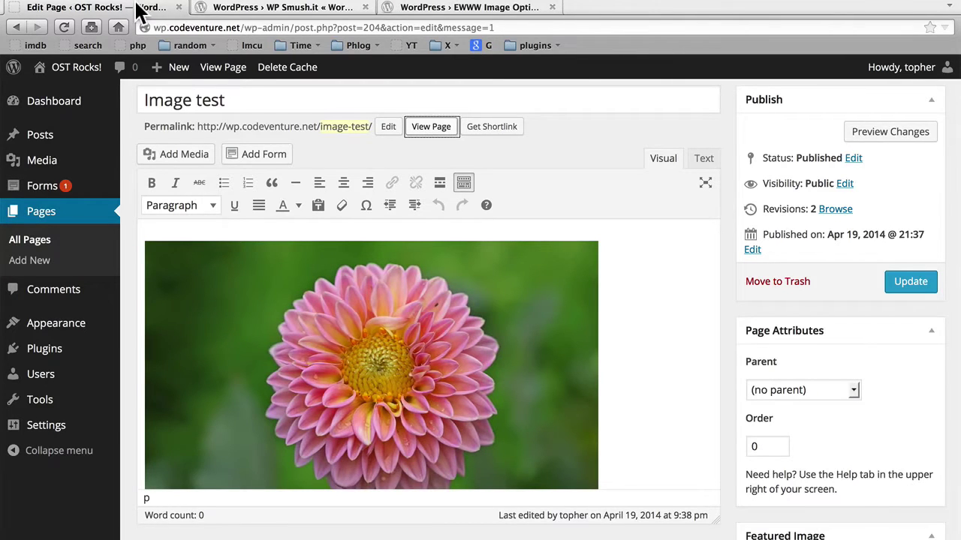
pyautogui.click(376, 289)
pyautogui.click(193, 260)
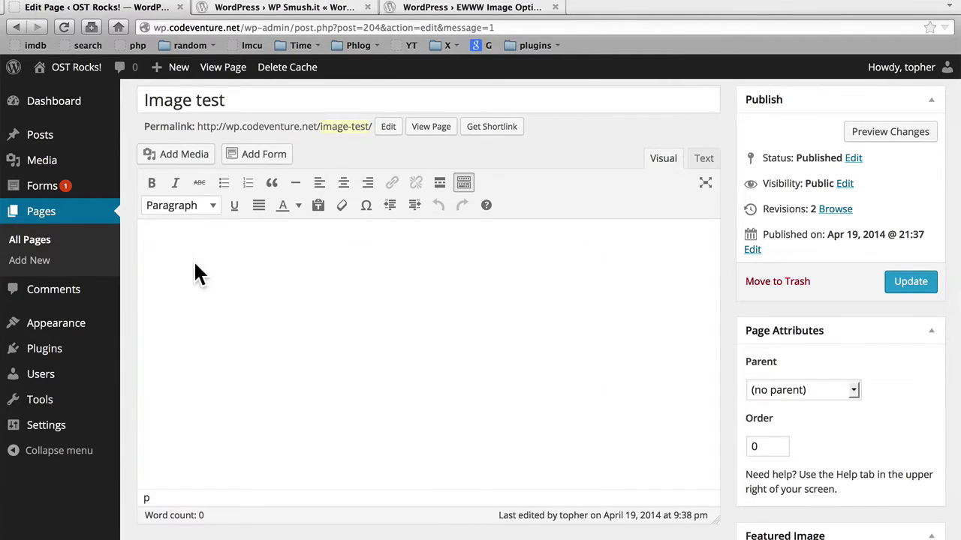
# - Insert the dahlia at Medium 300 × 200 size and update the page
pyautogui.click(195, 156)
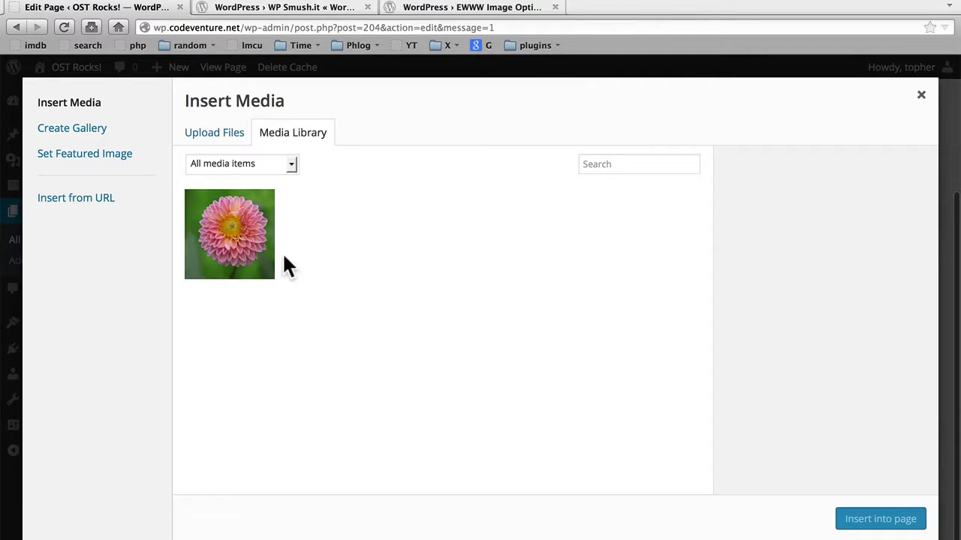
pyautogui.click(246, 258)
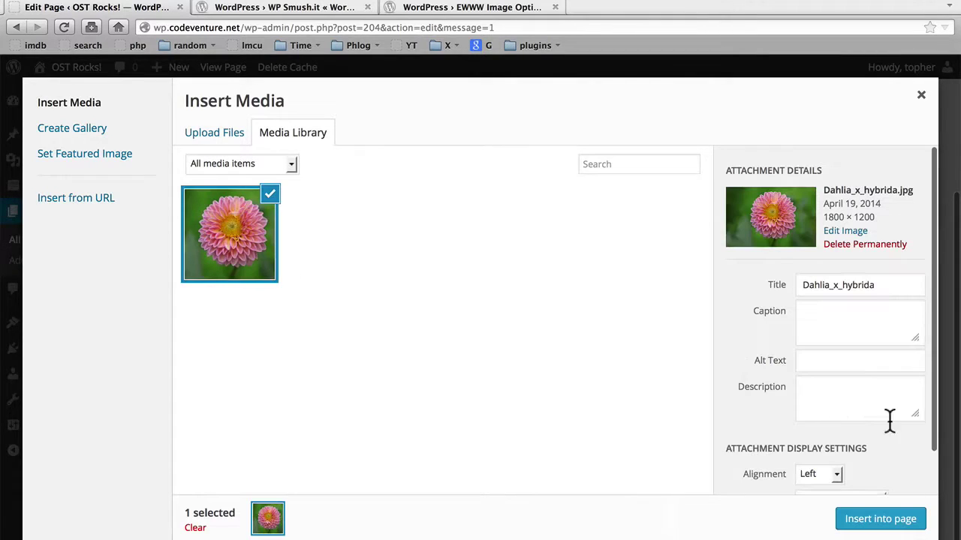
pyautogui.scroll(-1, 869, 484)
pyautogui.click(870, 482)
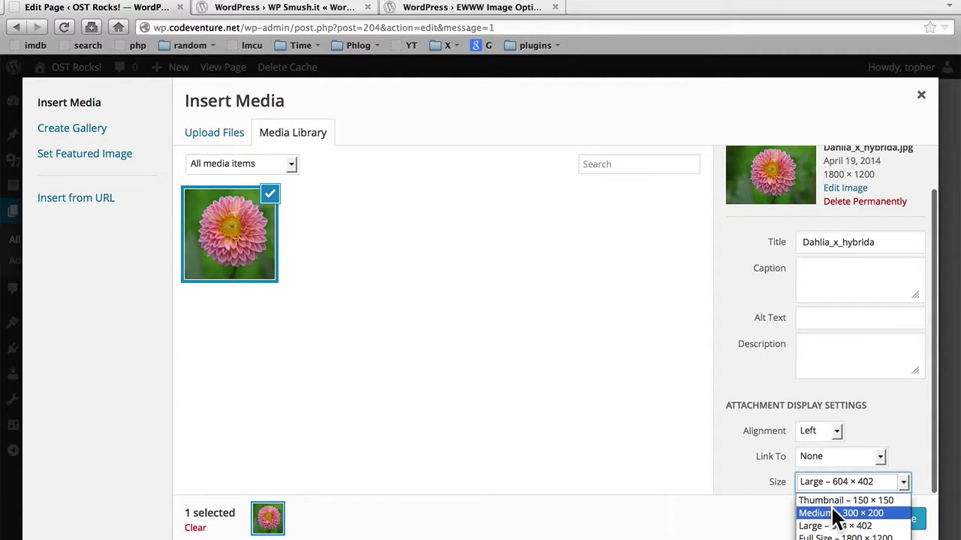
pyautogui.click(840, 514)
pyautogui.click(867, 529)
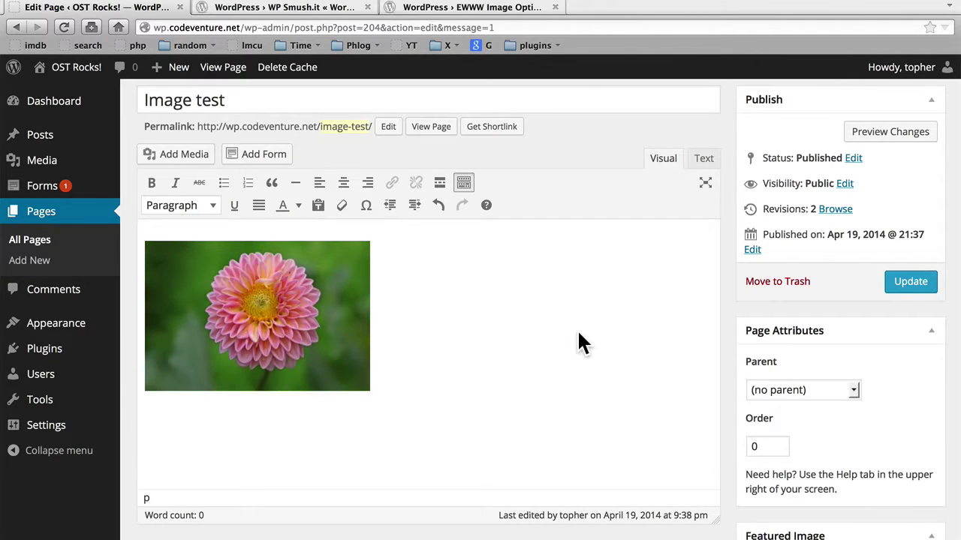
pyautogui.click(910, 284)
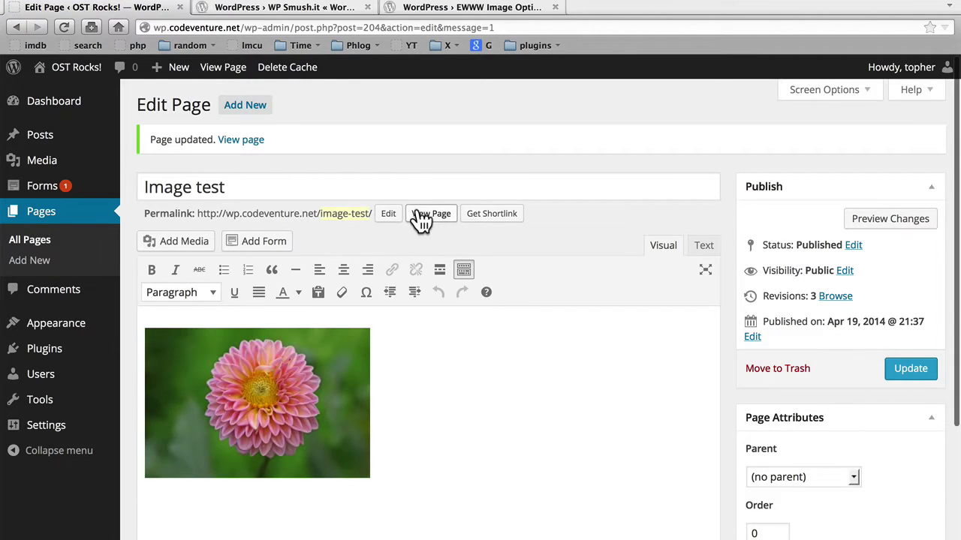
# - Open the published Image test page and view the dahlia image file on its own
pyautogui.keyDown('super'); pyautogui.click(423, 217); pyautogui.keyUp('super')
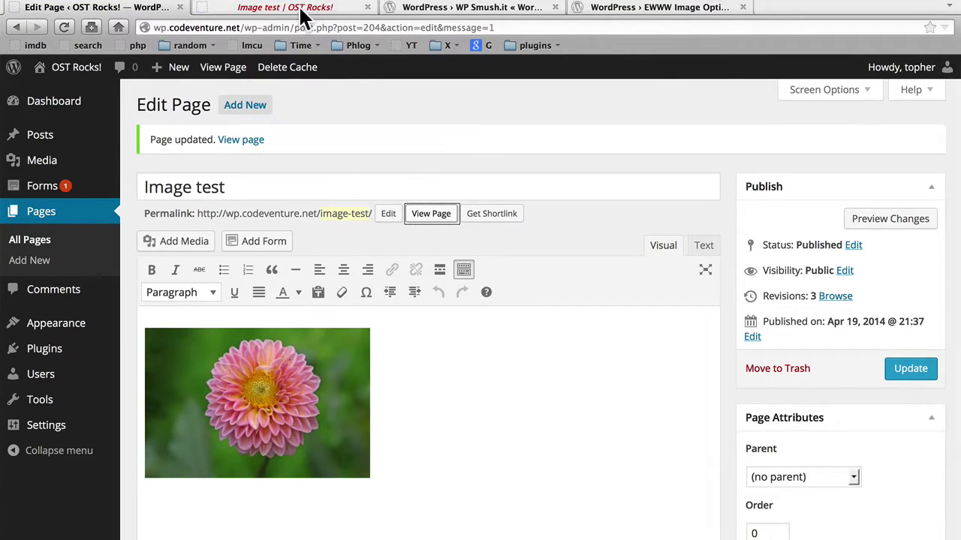
pyautogui.click(299, 5)
pyautogui.scroll(-3, 547, 488)
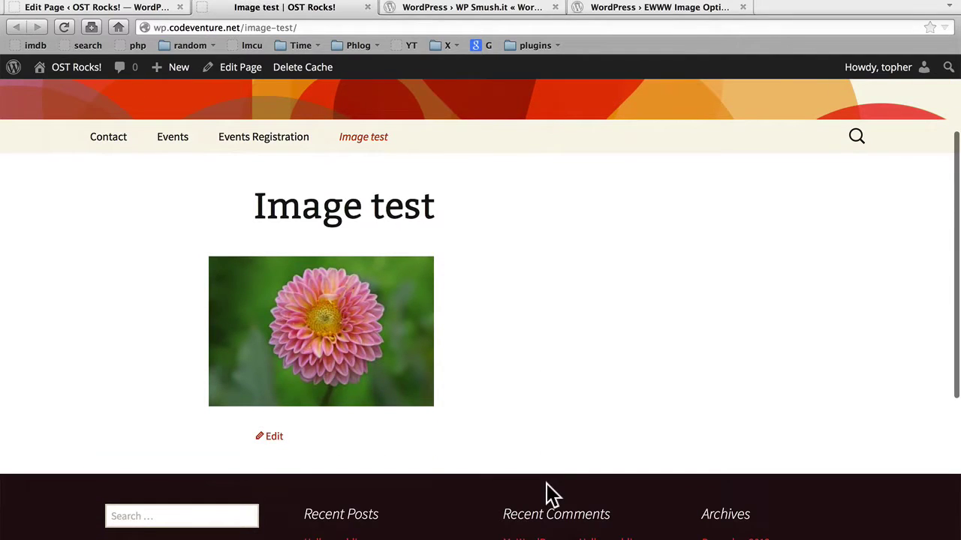
pyautogui.rightClick(354, 377)
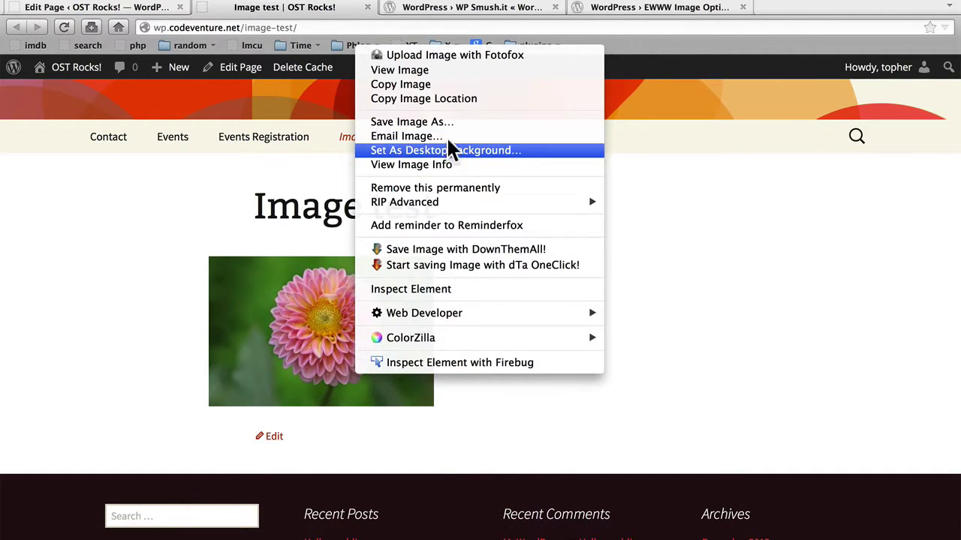
pyautogui.click(427, 69)
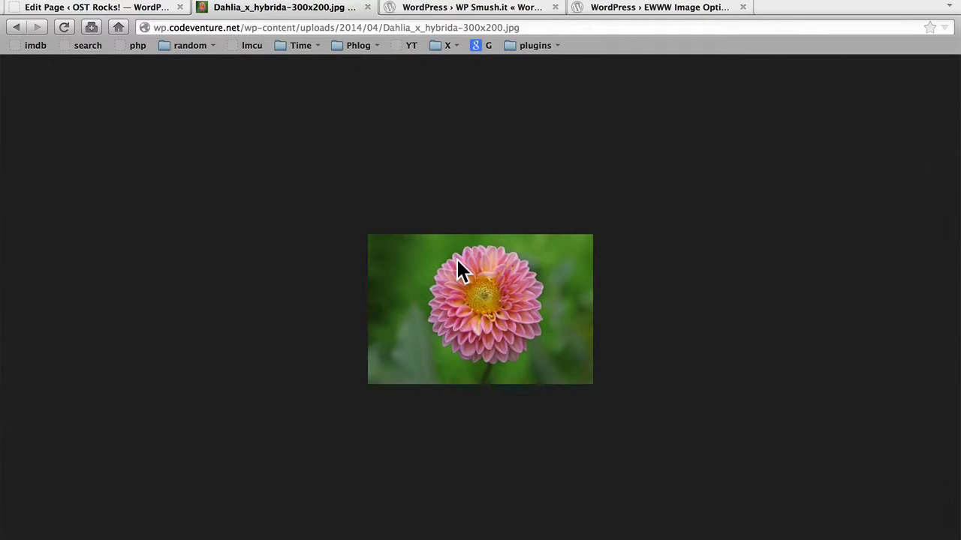
# - Check Dahlia_x_hybrida-300x200.jpg's info (13.65 KB, 300 × 200 px), then return to the page
pyautogui.rightClick(492, 258)
pyautogui.click(568, 122)
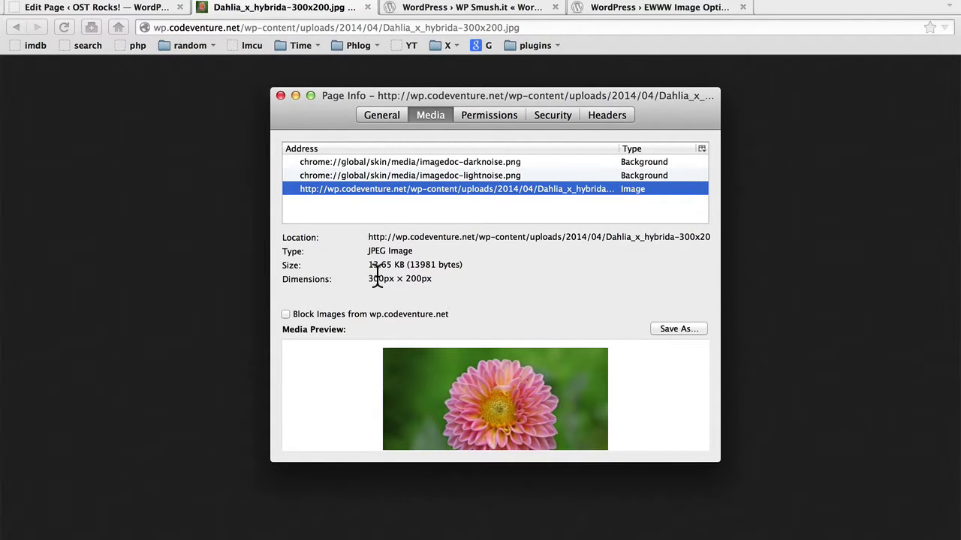
pyautogui.click(280, 95)
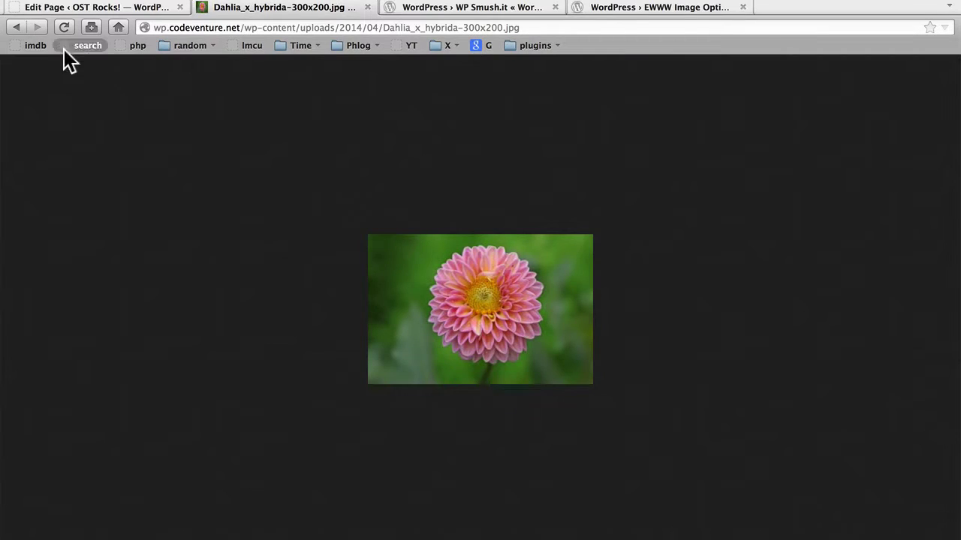
pyautogui.click(17, 27)
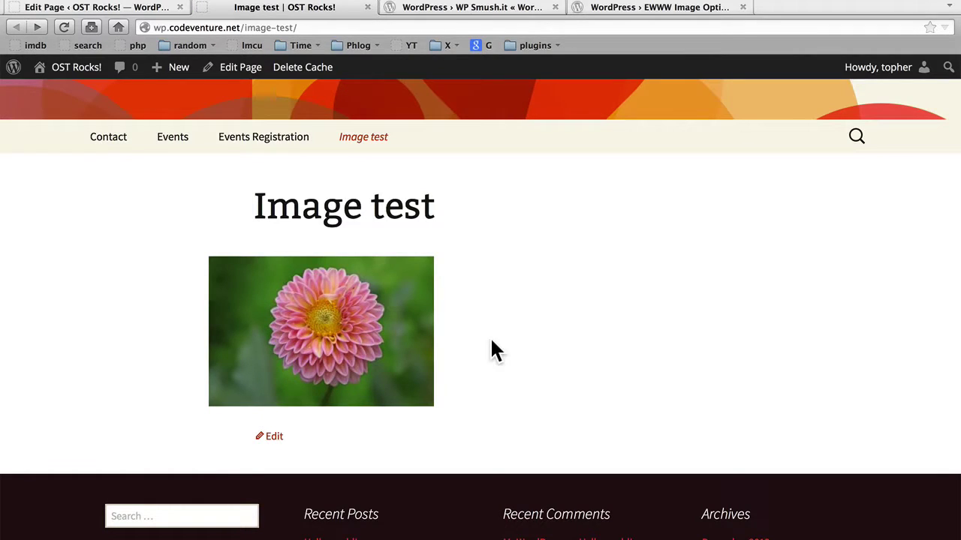
# - Return to the Image test editor and go to Settings > Media
pyautogui.click(103, 9)
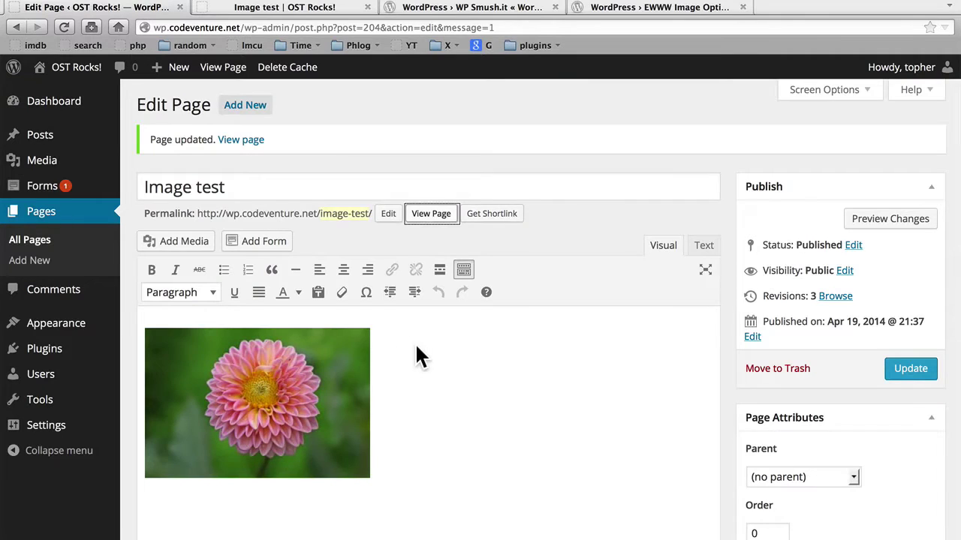
pyautogui.scroll(-3, 417, 349)
pyautogui.moveTo(81, 434)
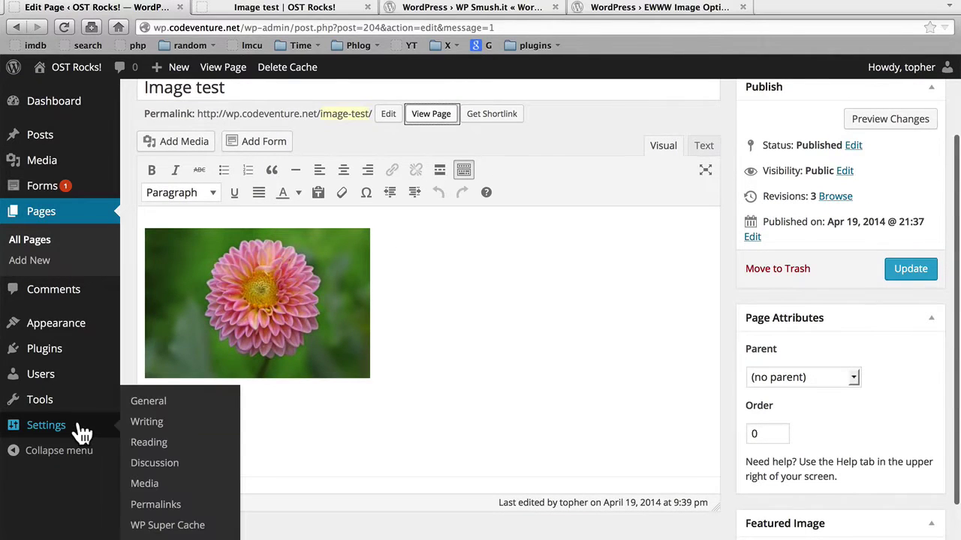
pyautogui.click(150, 488)
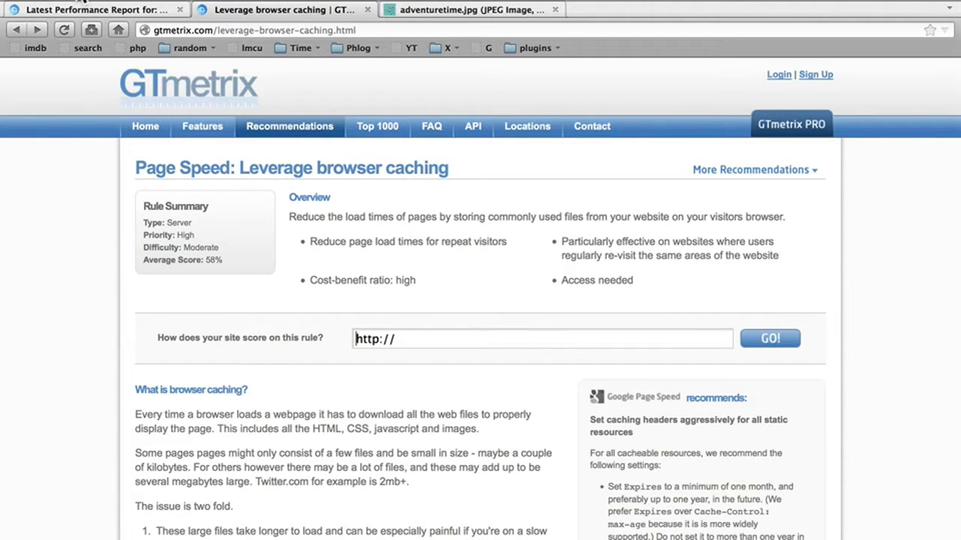
# - Clear Firefox's cached web content from 37.0 MB to 18.0 KB and close Preferences
pyautogui.click(54, 1)
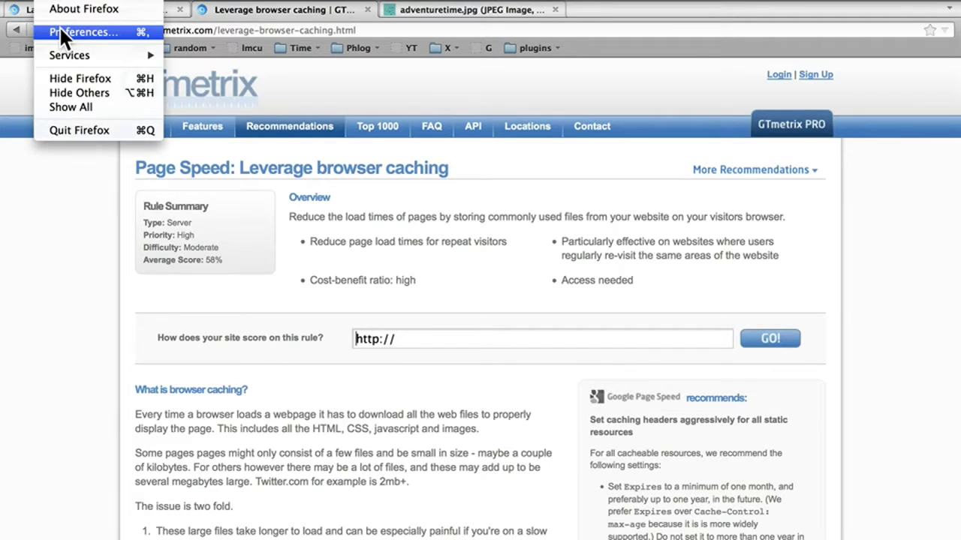
pyautogui.click(60, 30)
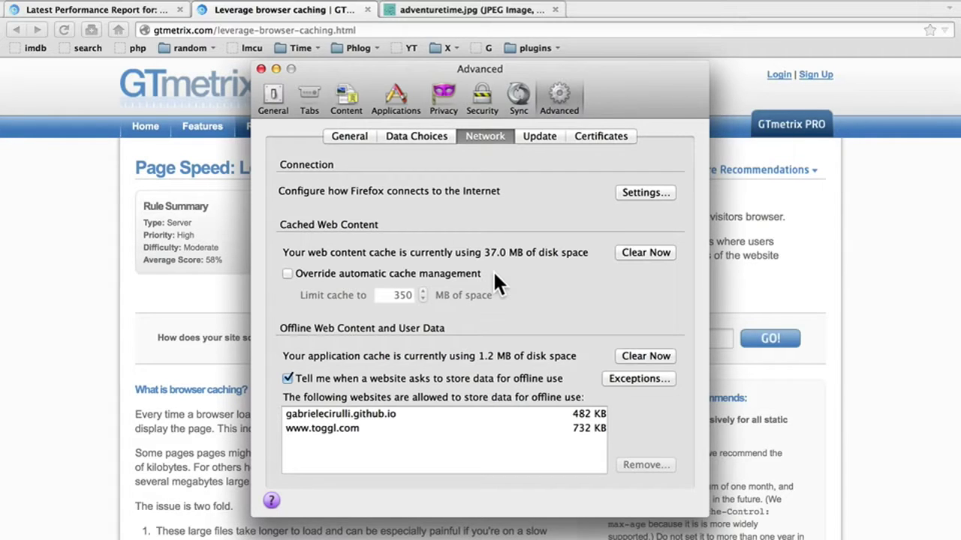
pyautogui.click(635, 254)
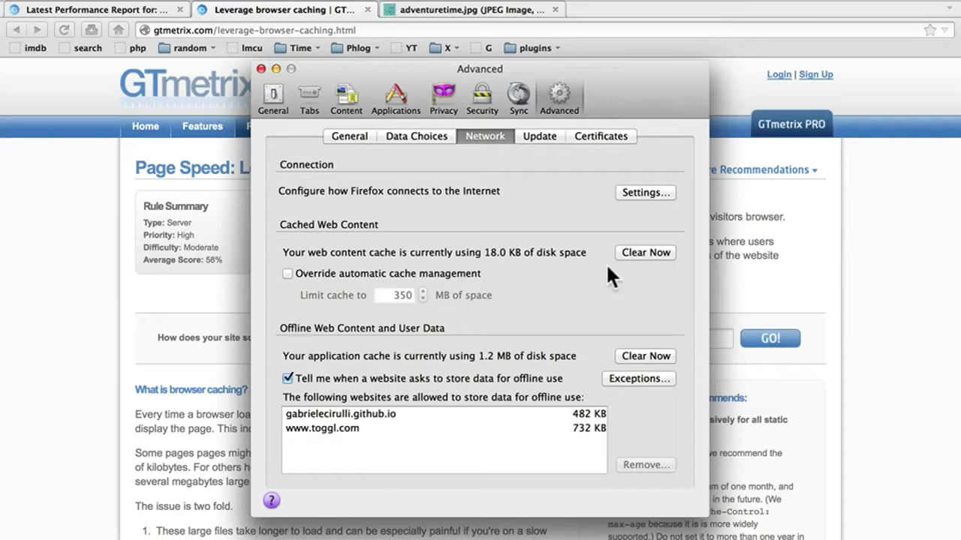
pyautogui.click(261, 68)
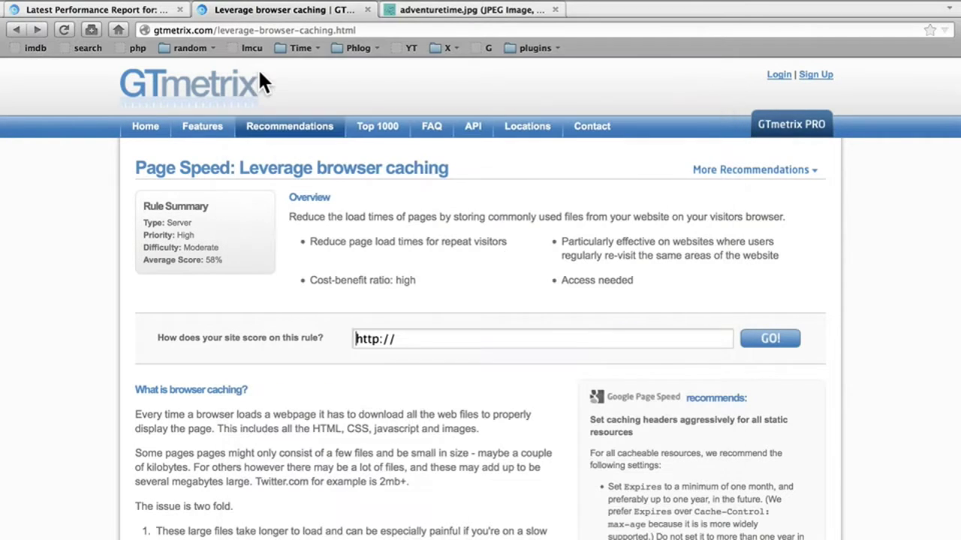
# - Reload the adventuretime.jpg image and confirm the web content cache has grown to 197 KB
pyautogui.click(414, 10)
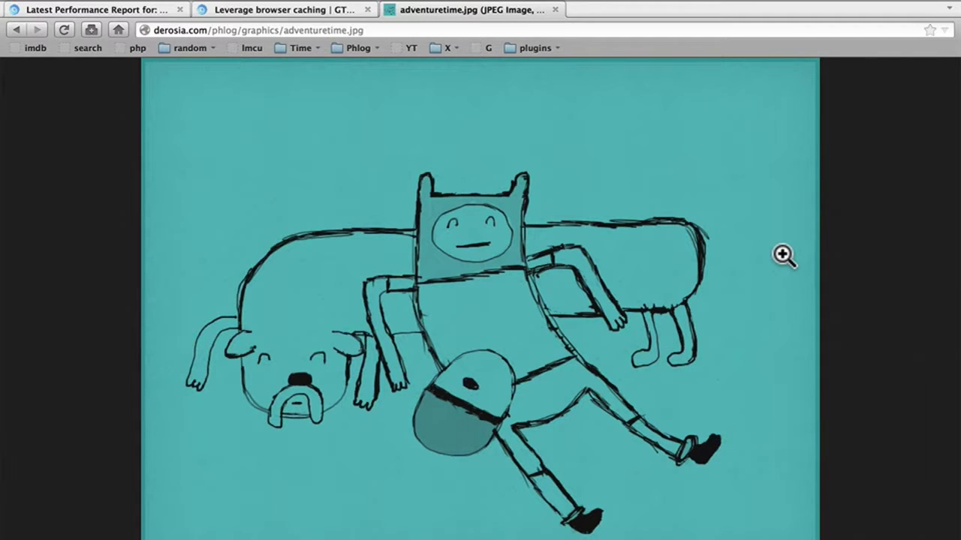
pyautogui.click(63, 30)
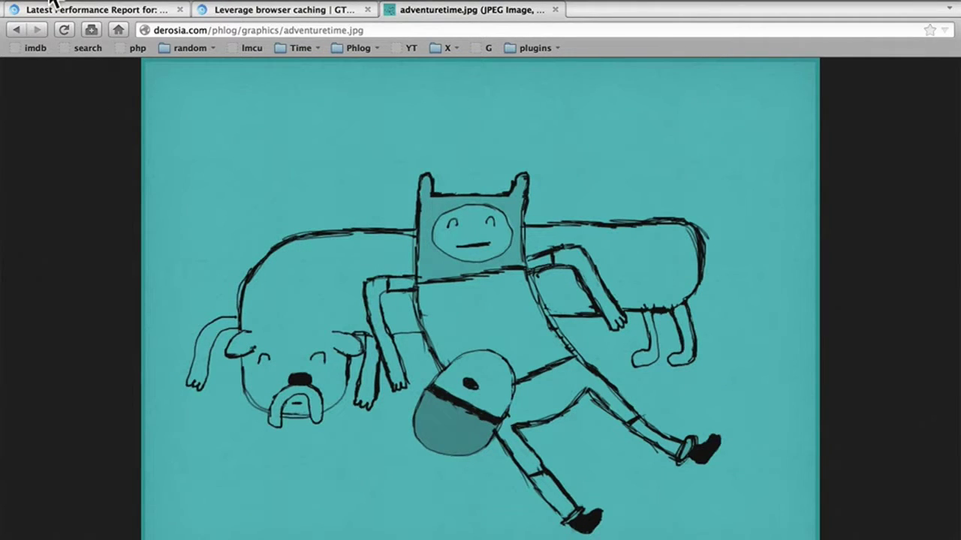
pyautogui.click(52, 3)
pyautogui.click(53, 31)
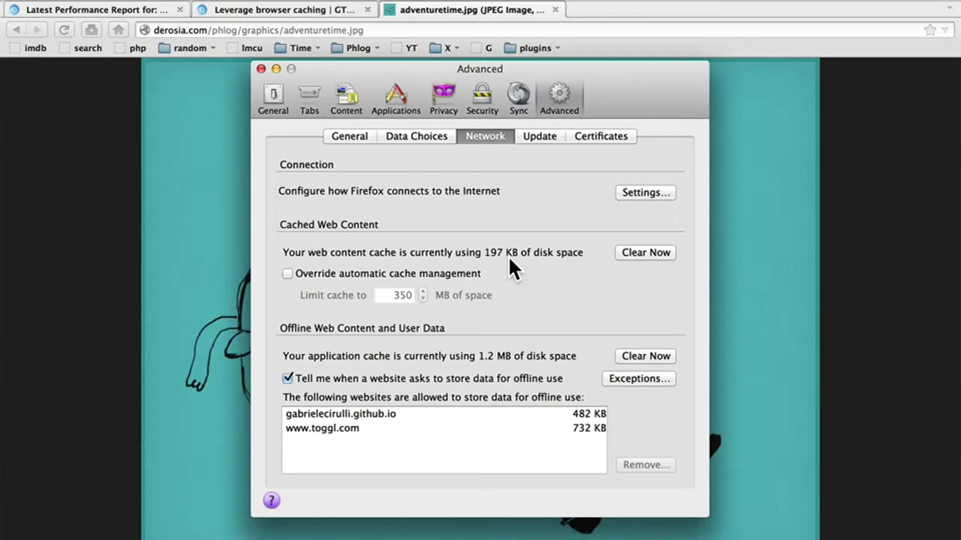
pyautogui.click(260, 69)
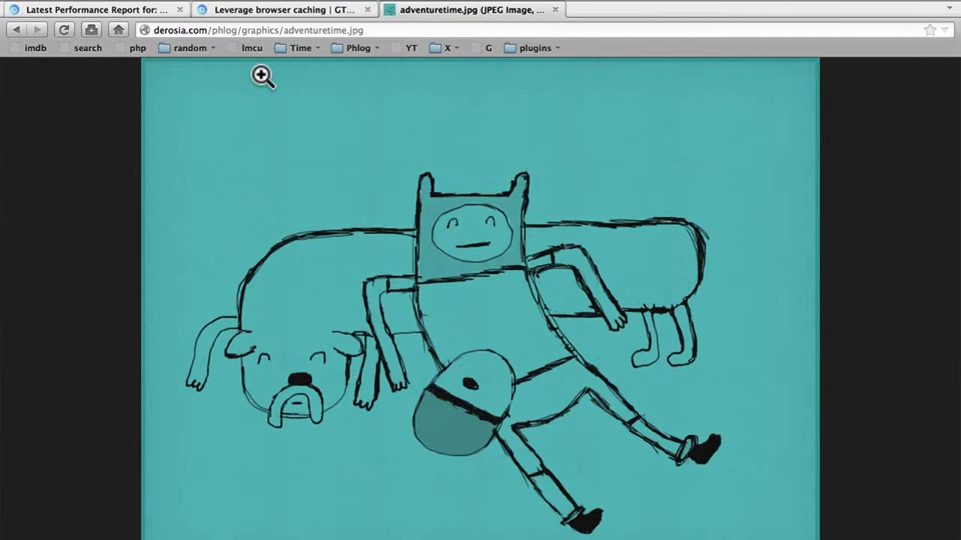
pyautogui.rightClick(327, 159)
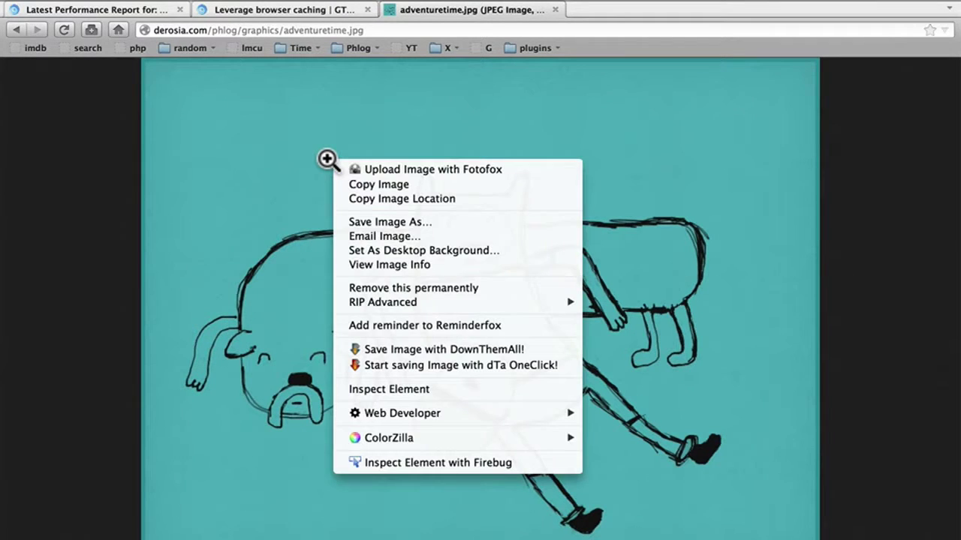
pyautogui.click(396, 265)
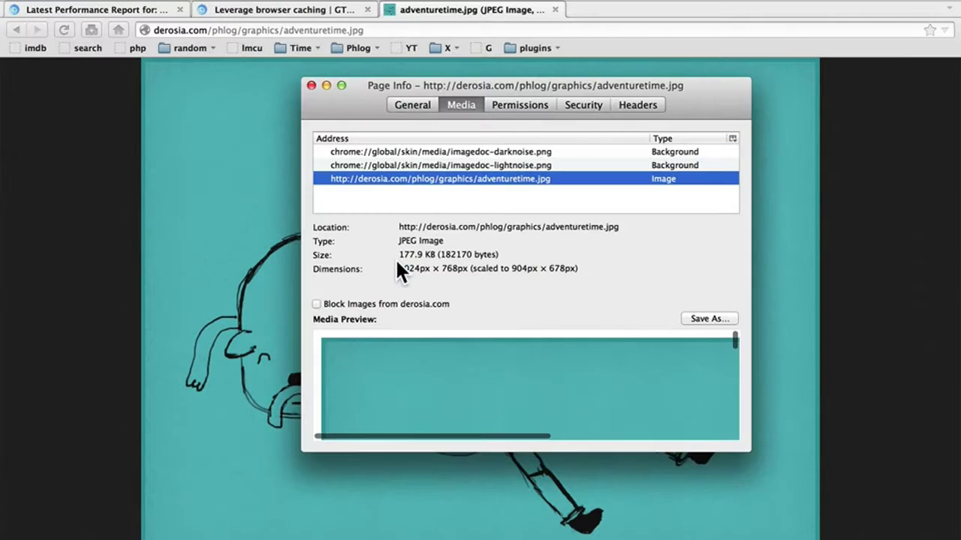
pyautogui.click(631, 97)
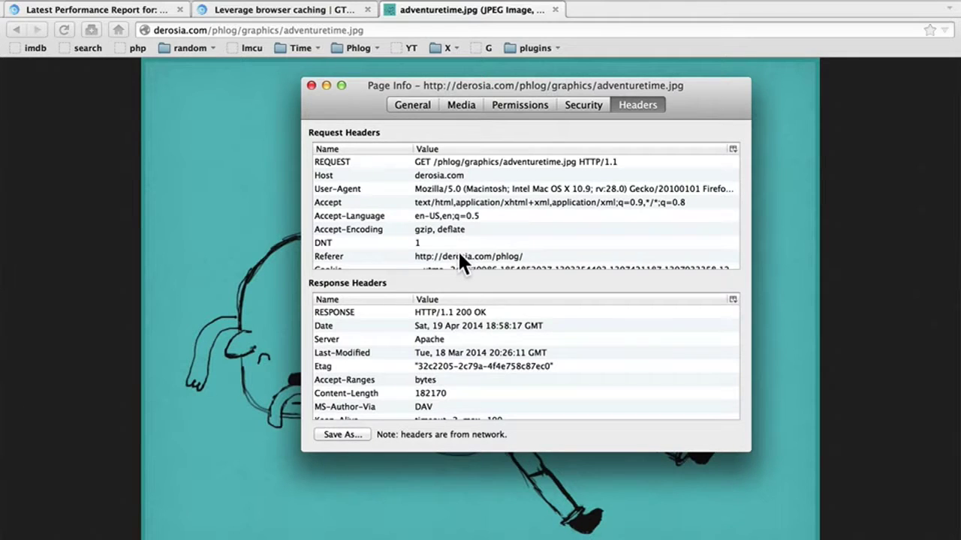
pyautogui.scroll(-1, 463, 262)
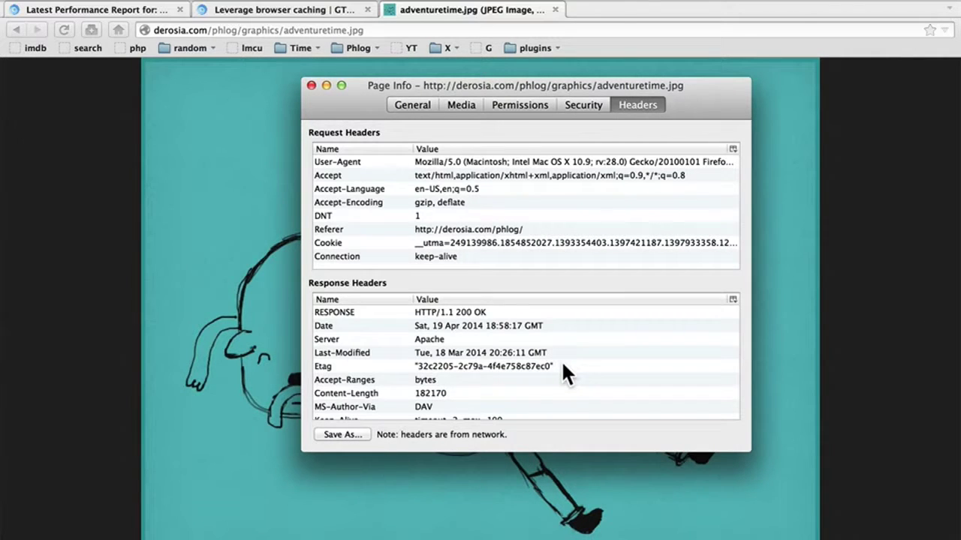
pyautogui.scroll(-1, 454, 343)
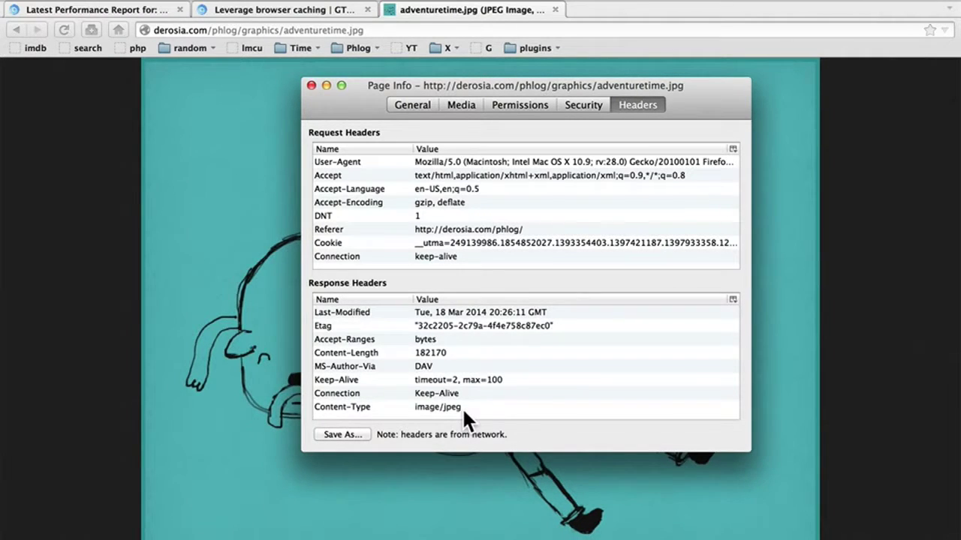
pyautogui.scroll(2, 461, 407)
pyautogui.scroll(-2, 462, 407)
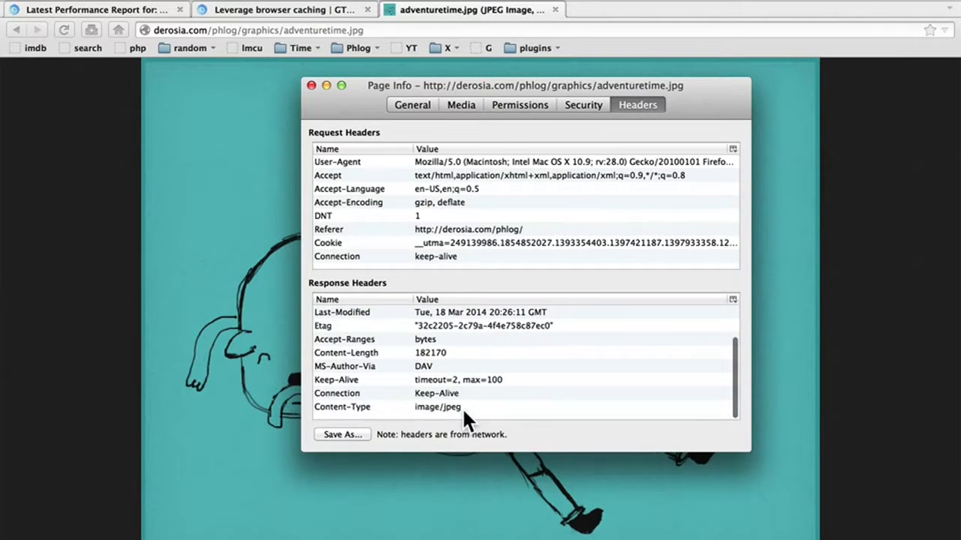
pyautogui.scroll(2, 462, 407)
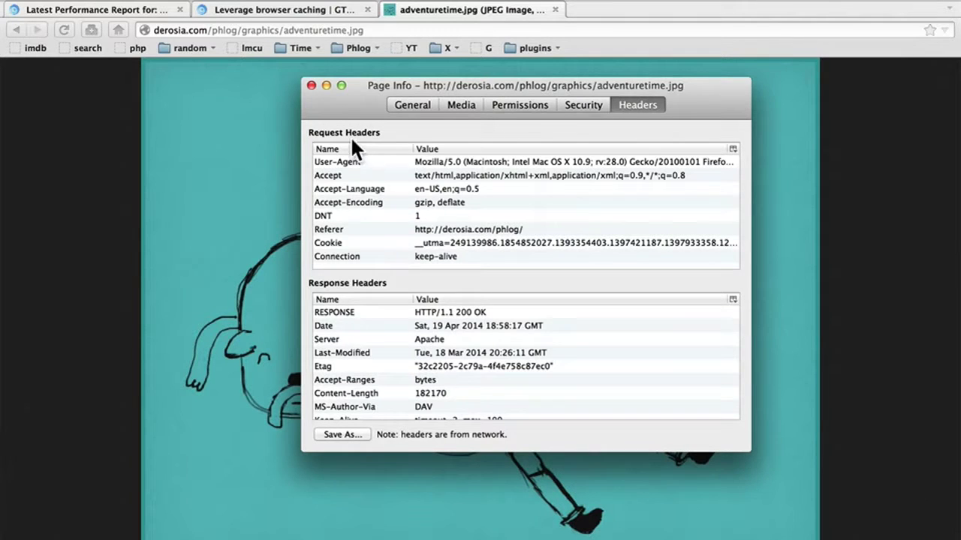
# - Close the image info window and select the whole Expires caching code block in the GTmetrix guide
pyautogui.click(310, 85)
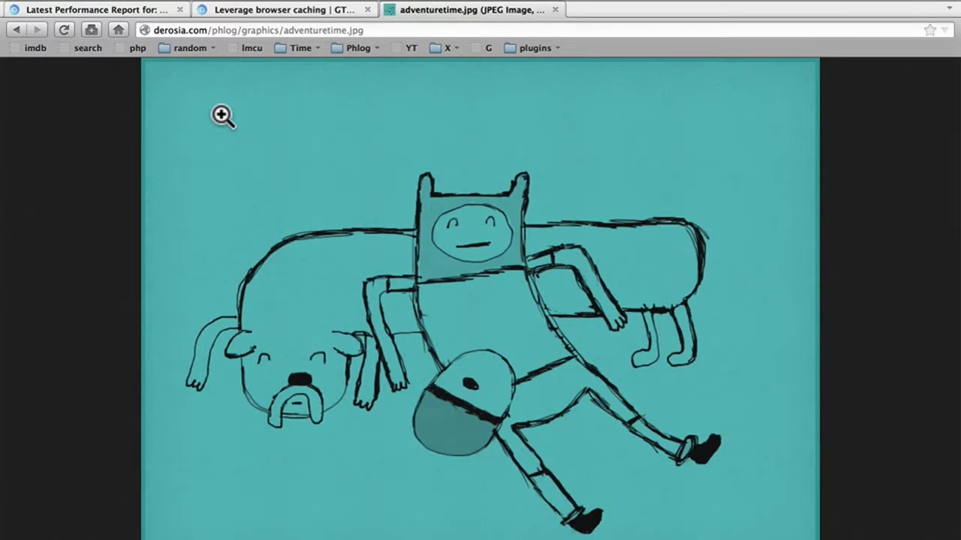
pyautogui.click(272, 16)
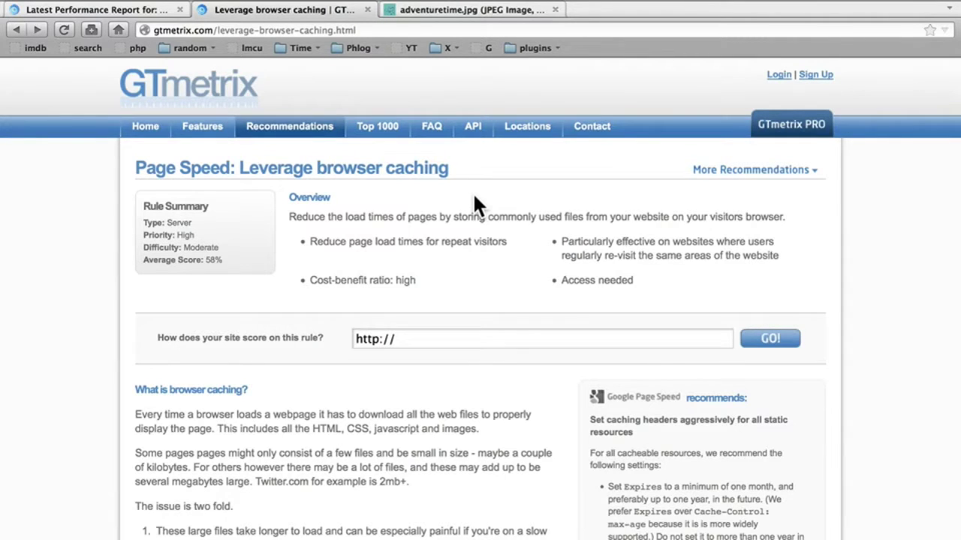
pyautogui.scroll(-10, 475, 201)
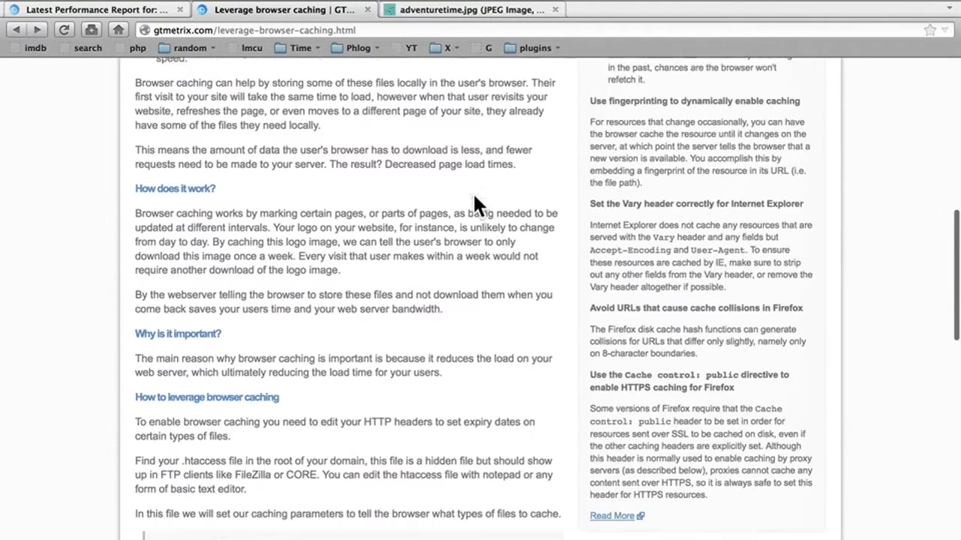
pyautogui.scroll(-6, 473, 197)
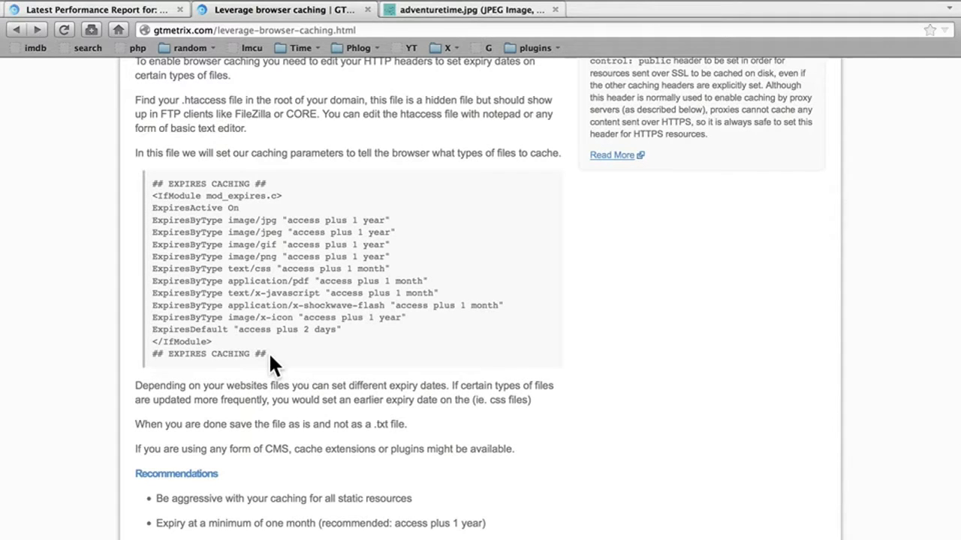
pyautogui.moveTo(268, 352); pyautogui.dragTo(148, 183)
pyautogui.press('super+c')
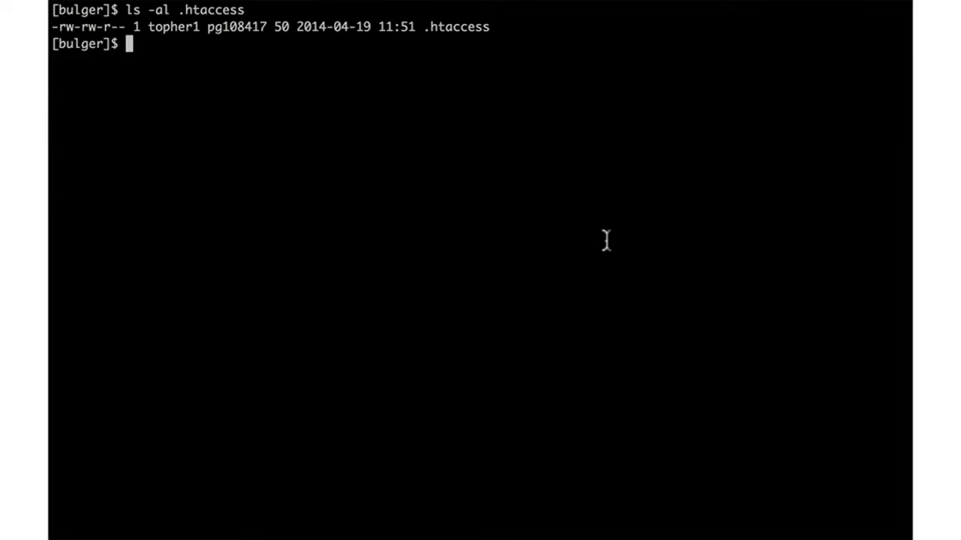
# - List the directory, clear the screen, show the 50-byte .htaccess details, then enter vi .htaccess
pyautogui.write('ls')
pyautogui.press('Return')
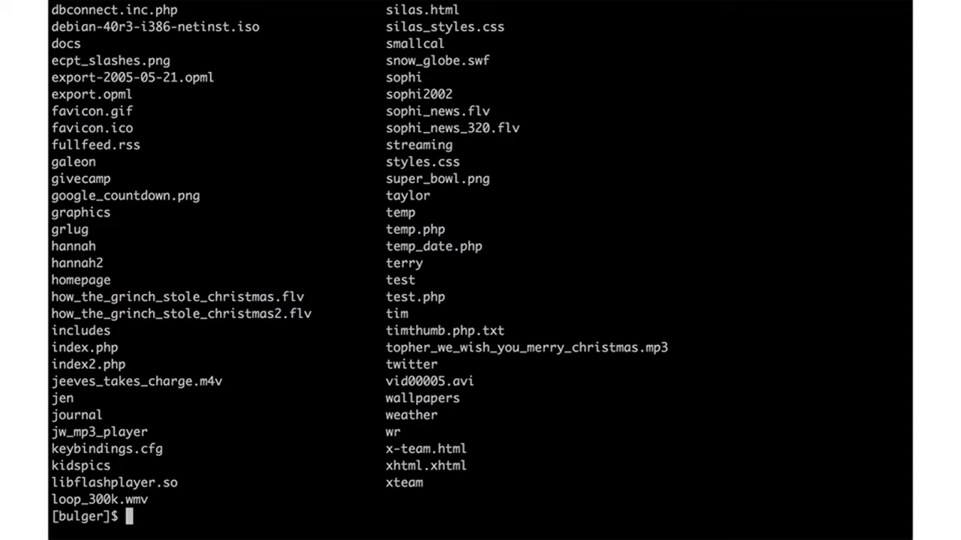
pyautogui.hotkey('ctrl', 'l')
pyautogui.press('Up')
pyautogui.press('Up')
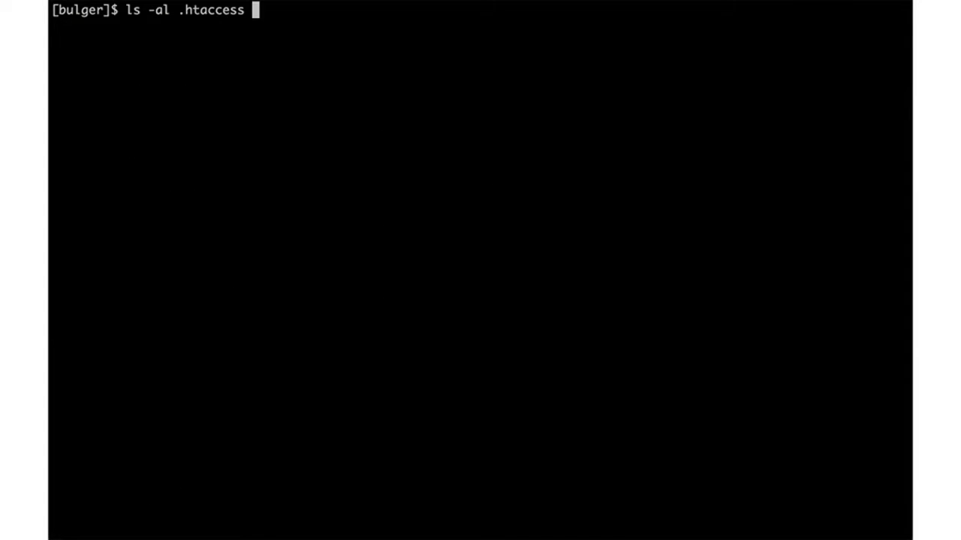
pyautogui.press('Return')
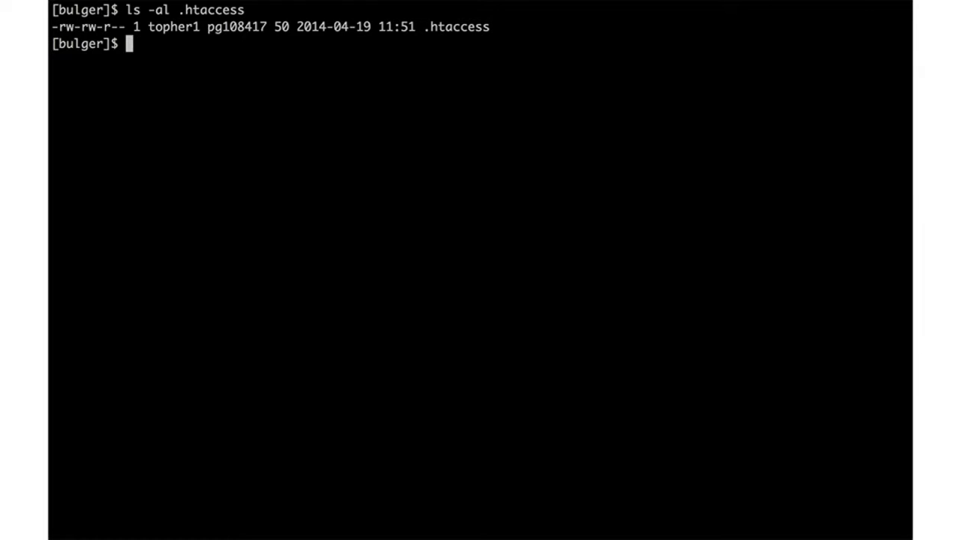
pyautogui.write('vi .htaccess')
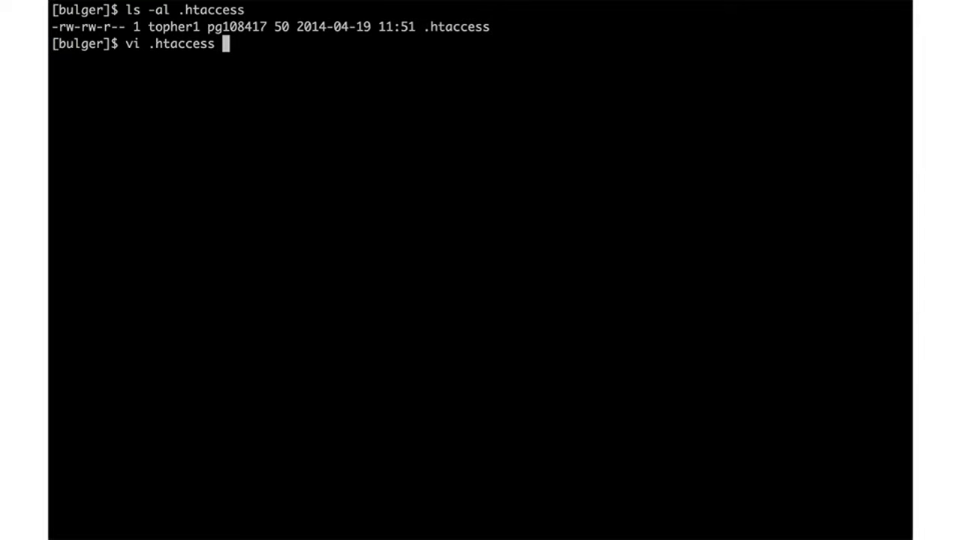
# - Paste the EXPIRES CACHING rules (images 1 year, CSS/JS/PDF 1 month, default 2 days) below the second AddHandler line
pyautogui.press('Return')
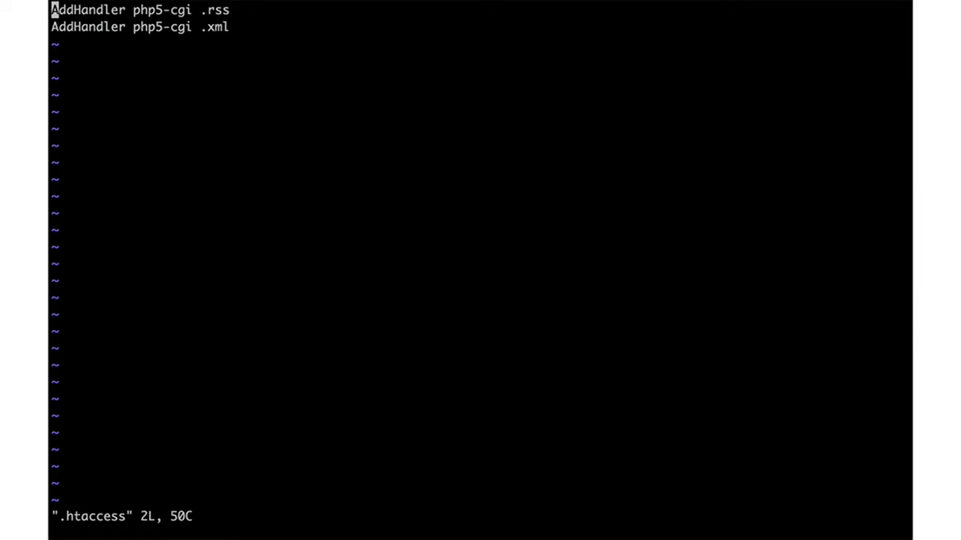
pyautogui.press('j')
pyautogui.press('o')
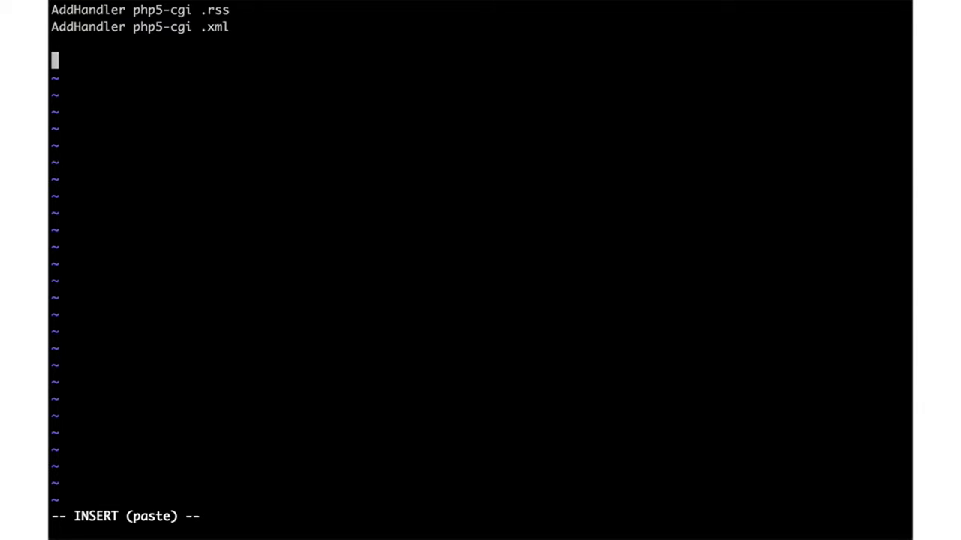
pyautogui.press('super+v')
pyautogui.press('Escape')
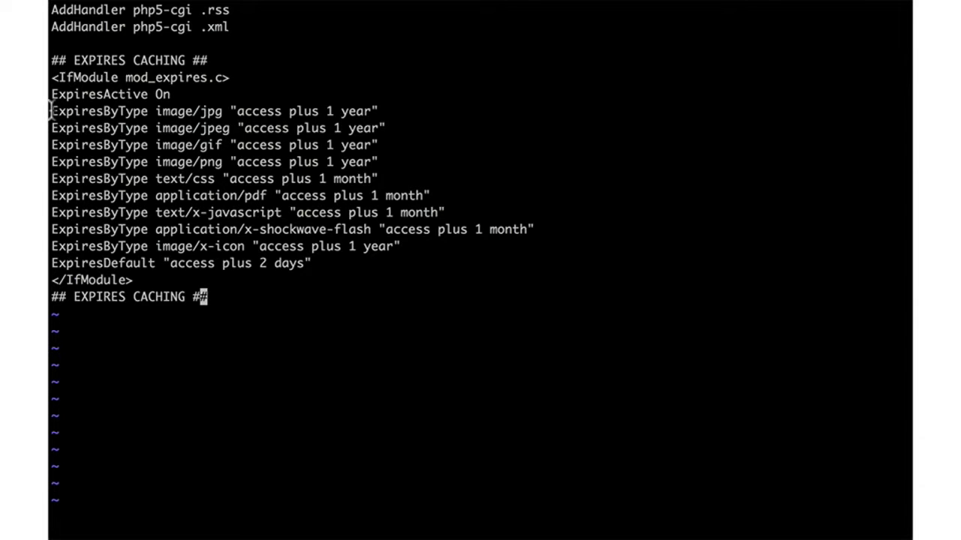
pyautogui.moveTo(52, 111); pyautogui.dragTo(405, 157)
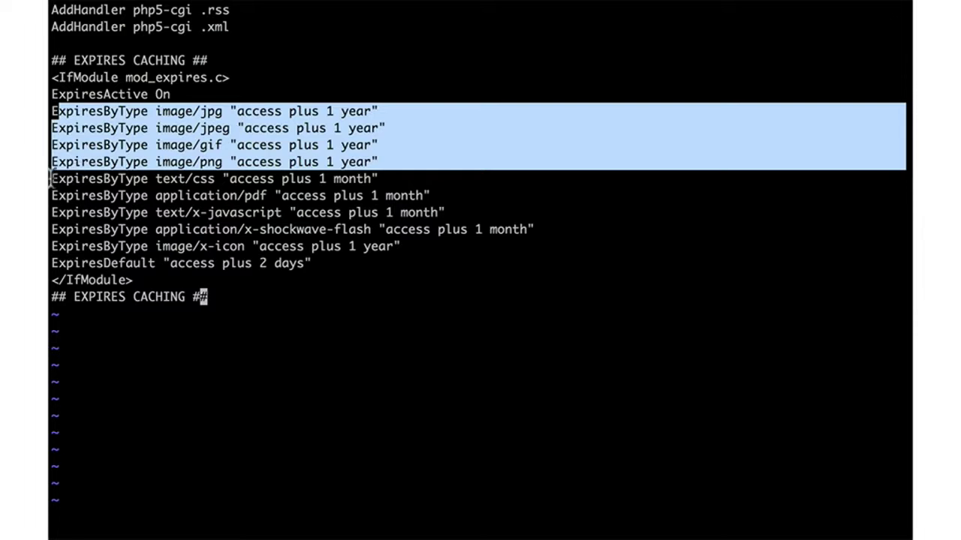
pyautogui.moveTo(51, 180); pyautogui.dragTo(555, 229)
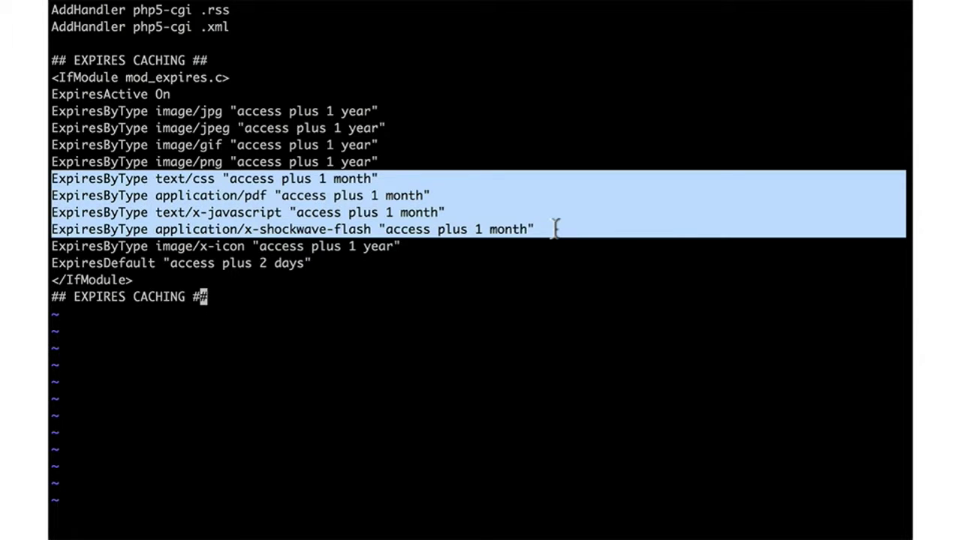
pyautogui.moveTo(415, 248); pyautogui.dragTo(45, 246)
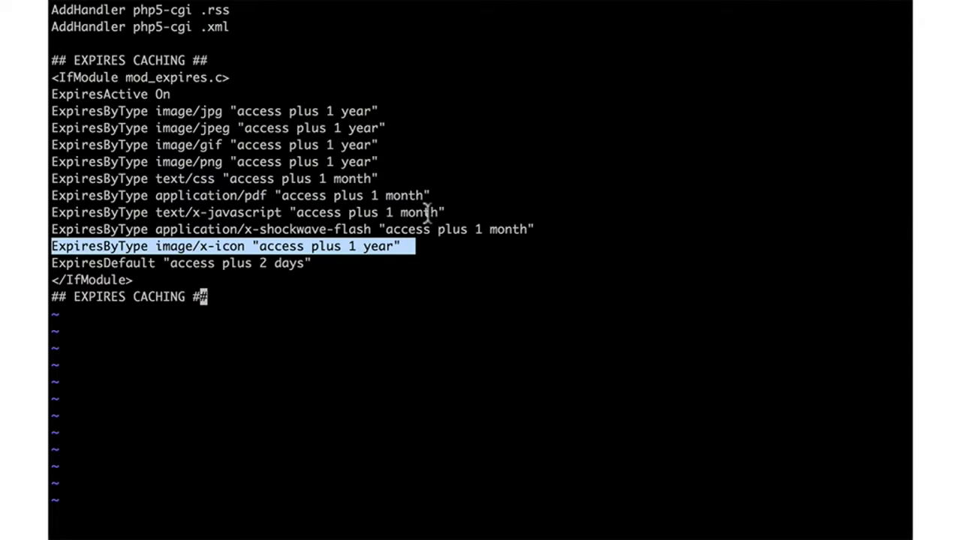
pyautogui.moveTo(313, 255); pyautogui.dragTo(47, 263)
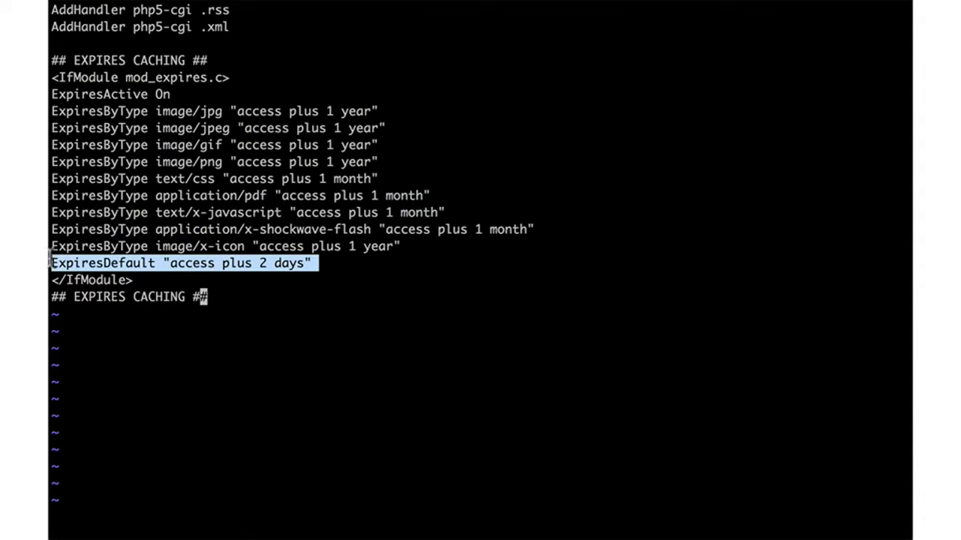
# - Save the edited .htaccess file in vi with :w
pyautogui.click(385, 252)
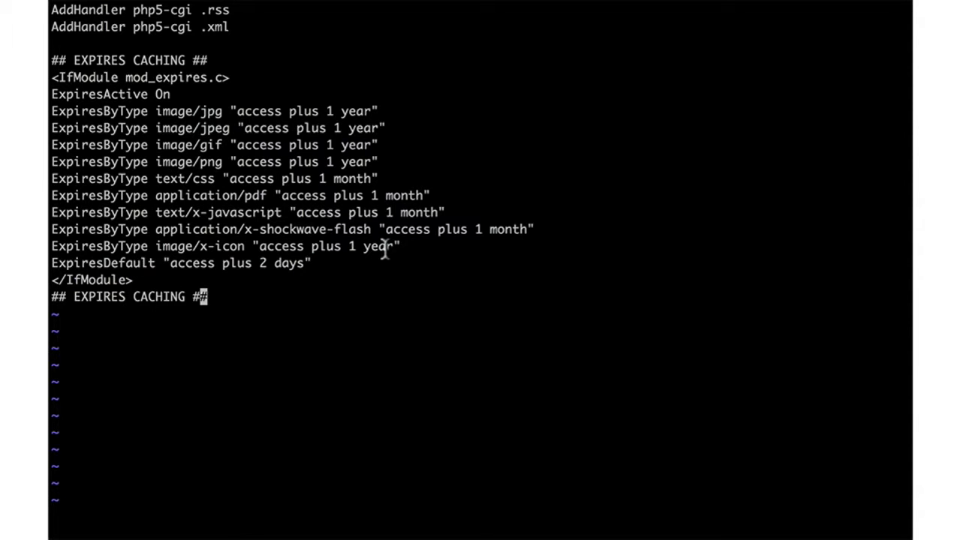
pyautogui.write(':w')
pyautogui.press('Return')
# - Confirm adventuretime.jpg's headers show Expires Sun, 19 Apr 2015 and Cache-Control max-age=31536000
pyautogui.hotkey('ctrl', 'Left')
pyautogui.click(483, 9)
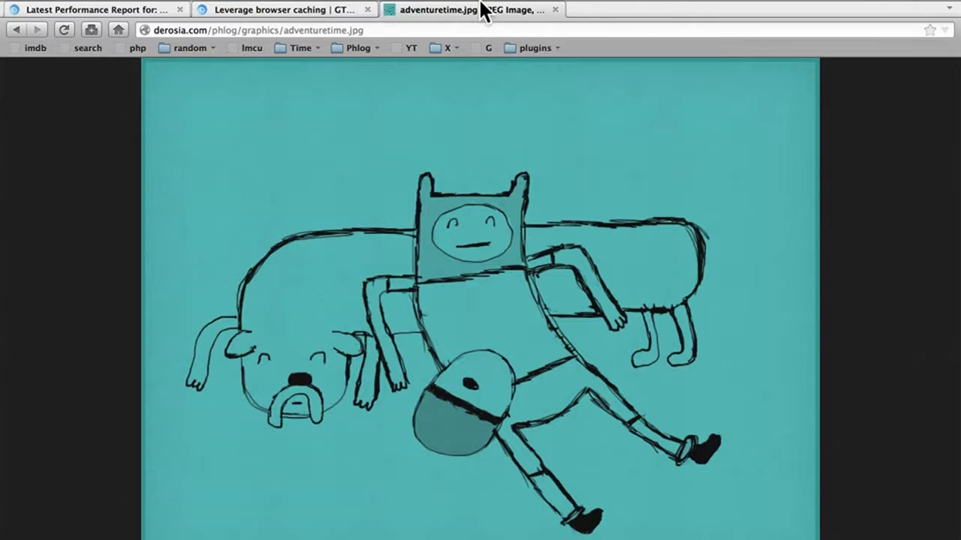
pyautogui.click(65, 24)
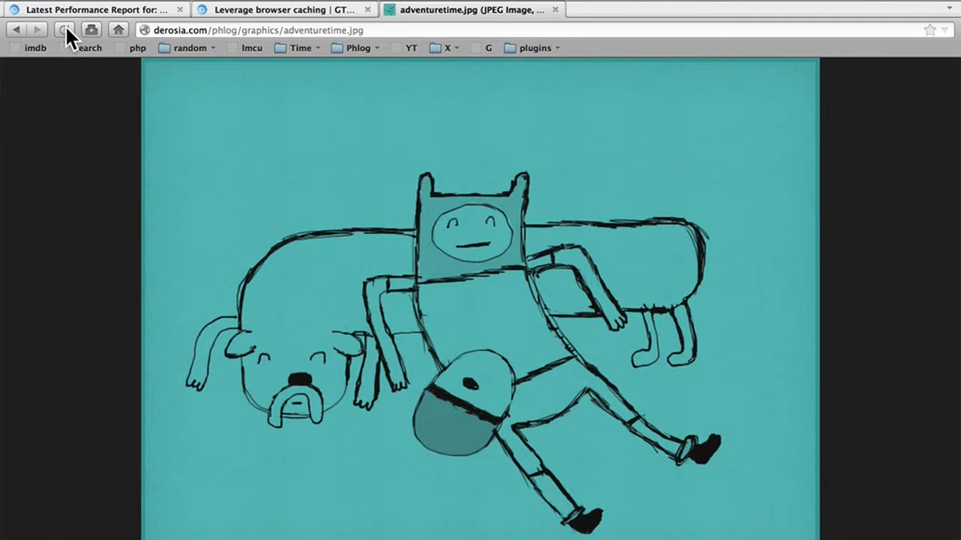
pyautogui.rightClick(444, 238)
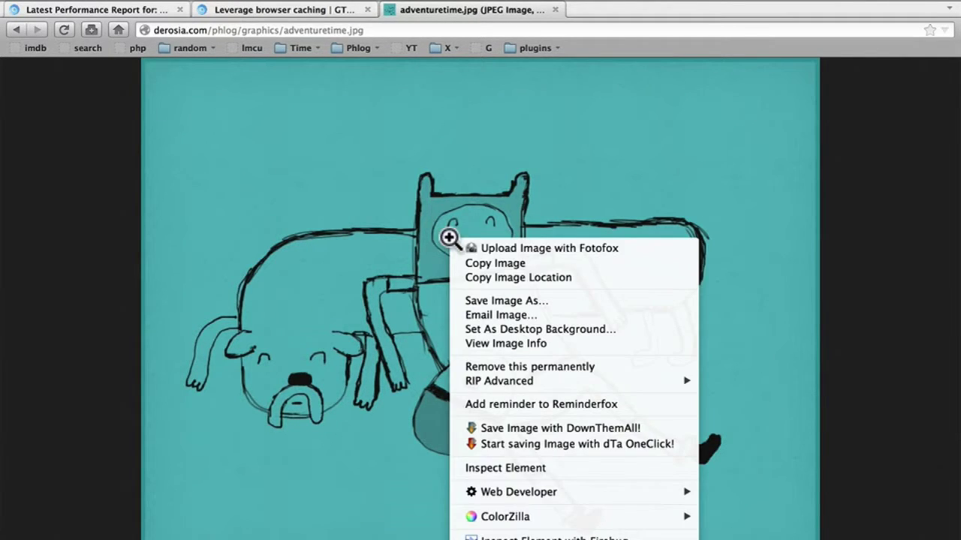
pyautogui.click(518, 343)
pyautogui.click(630, 103)
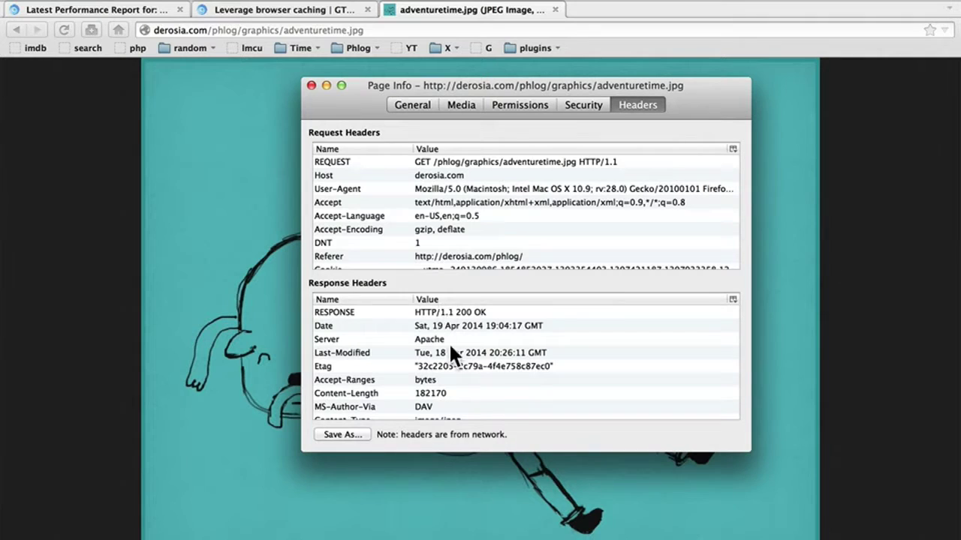
pyautogui.scroll(-3, 518, 366)
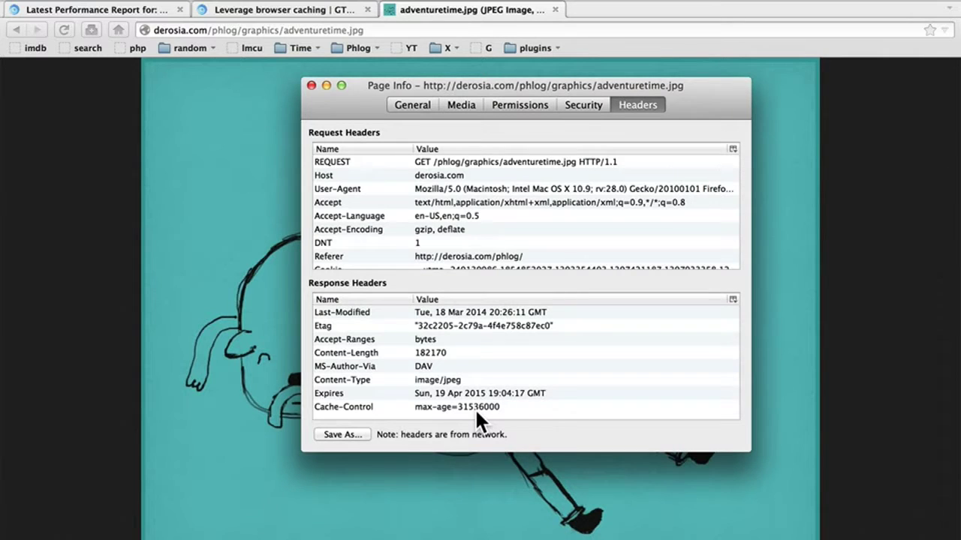
pyautogui.click(311, 86)
pyautogui.click(65, 28)
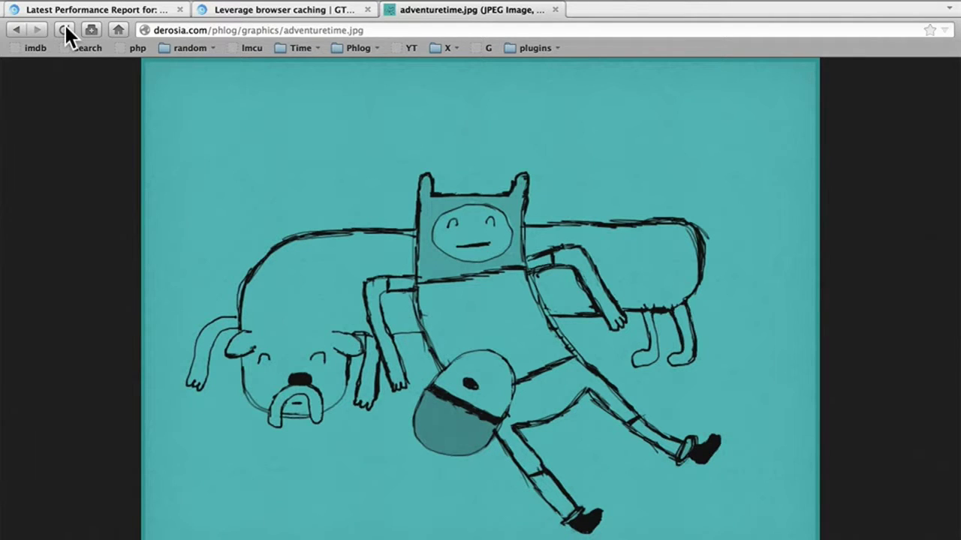
pyautogui.click(66, 26)
pyautogui.click(65, 27)
pyautogui.click(65, 25)
pyautogui.click(64, 25)
pyautogui.click(65, 25)
pyautogui.click(65, 25)
pyautogui.click(65, 25)
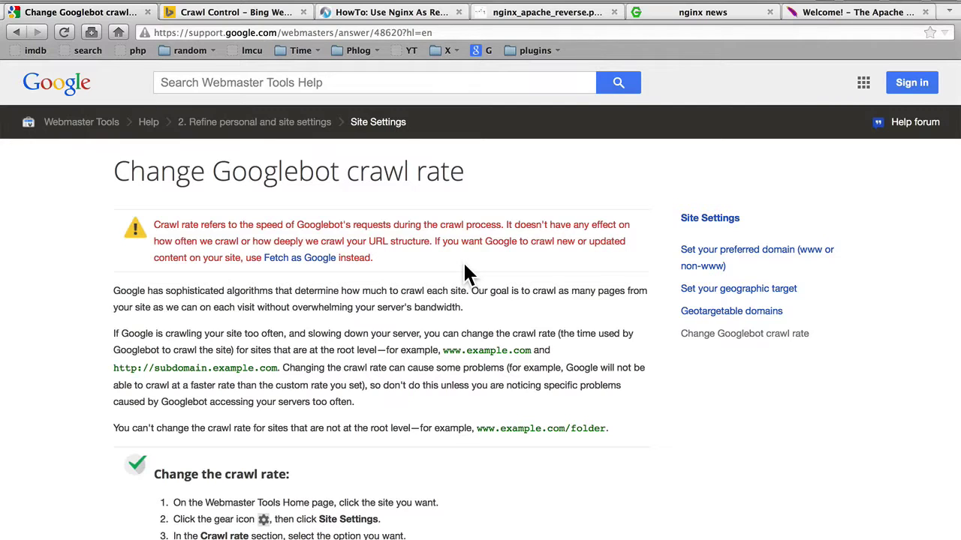
# - Read Bing's Crawl Control page for Bingbot, then move to the nginx news page
pyautogui.click(250, 10)
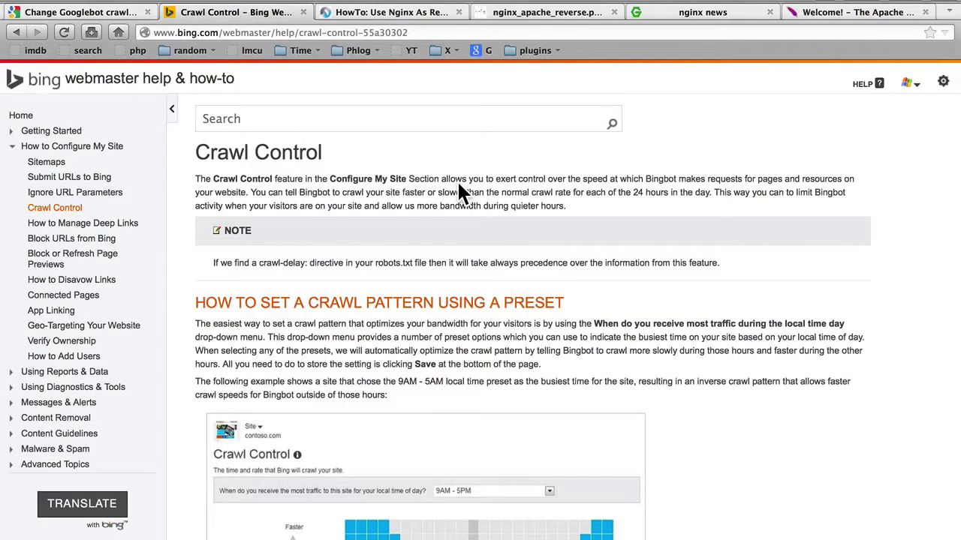
pyautogui.click(679, 14)
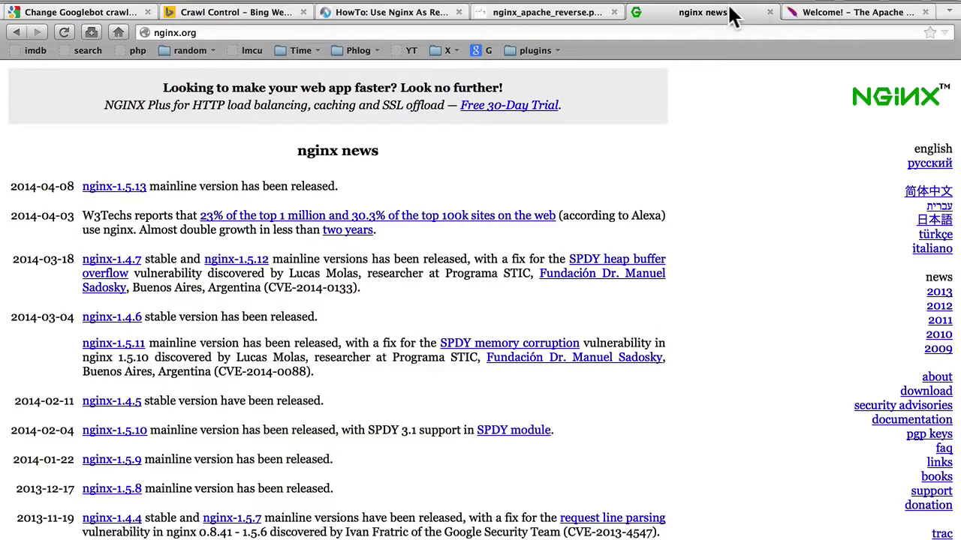
# - Glance at the Apache HTTP Server homepage, then return to the nginx.org release news
pyautogui.click(797, 18)
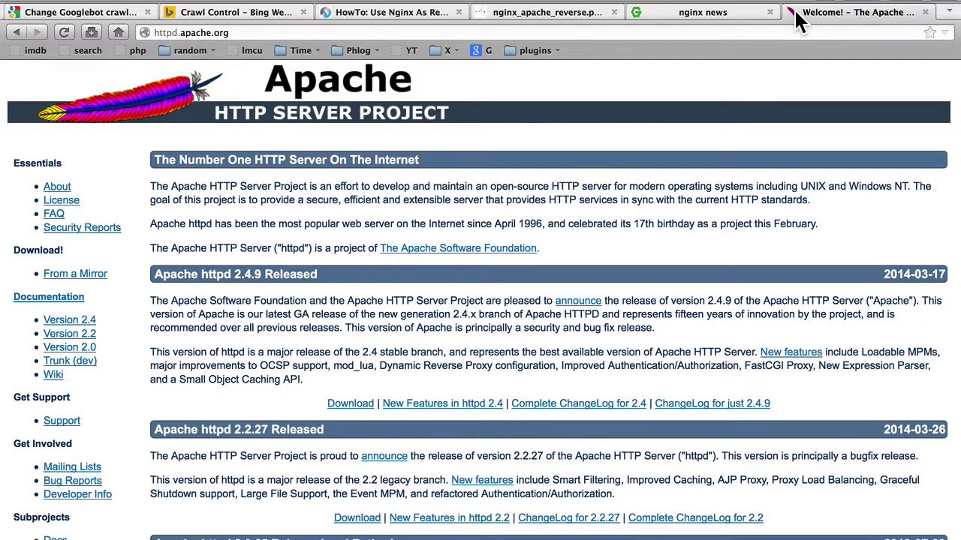
pyautogui.click(706, 15)
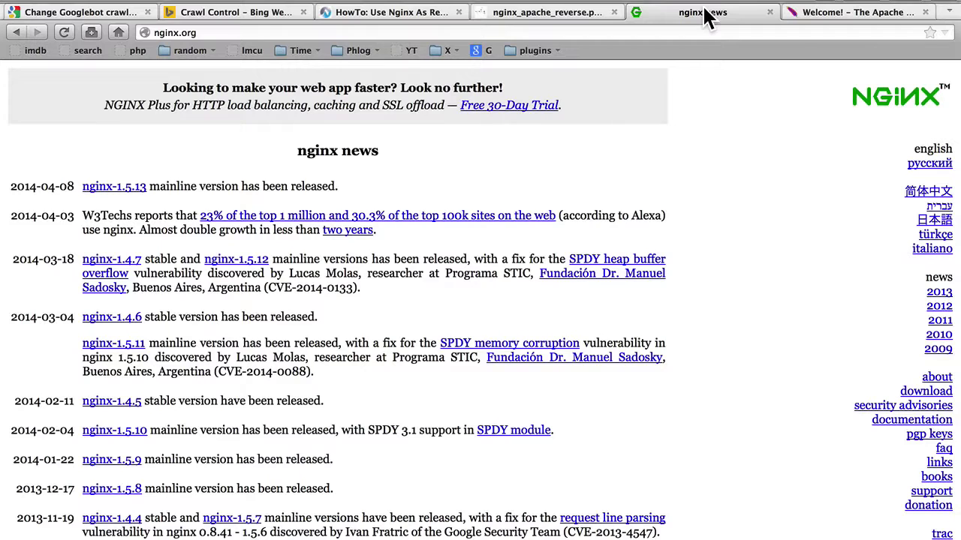
# - Display the nginx_apache_reverse.png diagram of nginx caching pages in front of Apache
pyautogui.click(552, 20)
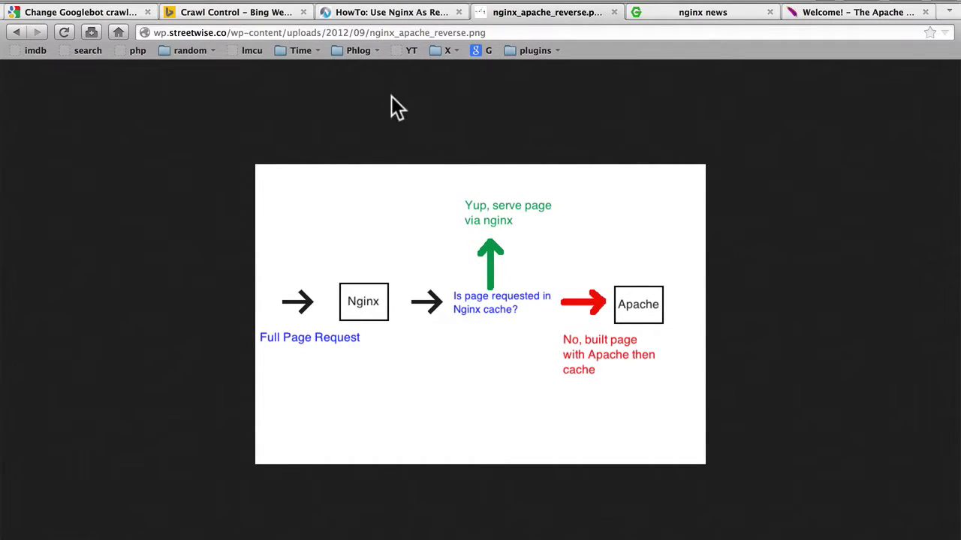
# - Skim the nixCraft 'HowTo: Use Nginx As Reverse Proxy Server' article and return near its top
pyautogui.click(396, 15)
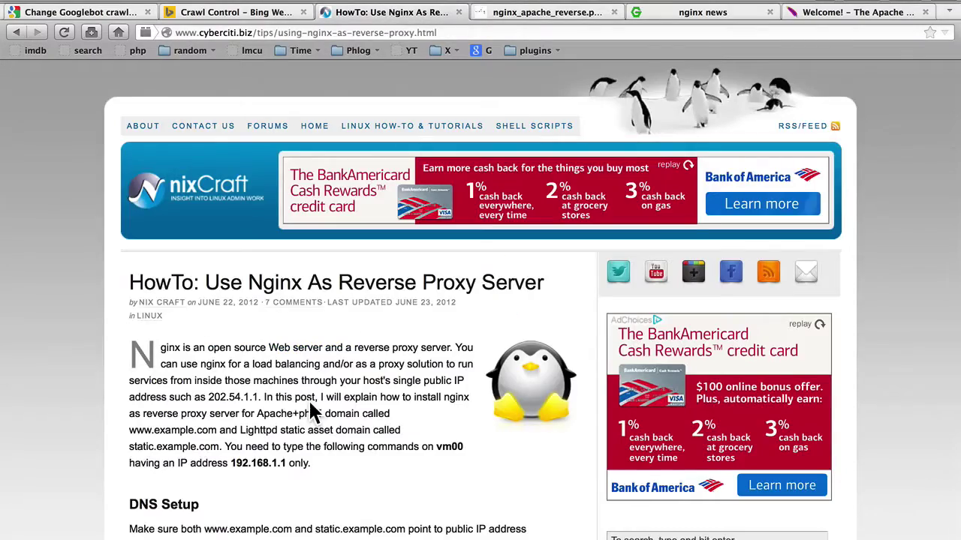
pyautogui.scroll(-5, 309, 402)
pyautogui.scroll(-20, 311, 409)
pyautogui.scroll(-2, 311, 409)
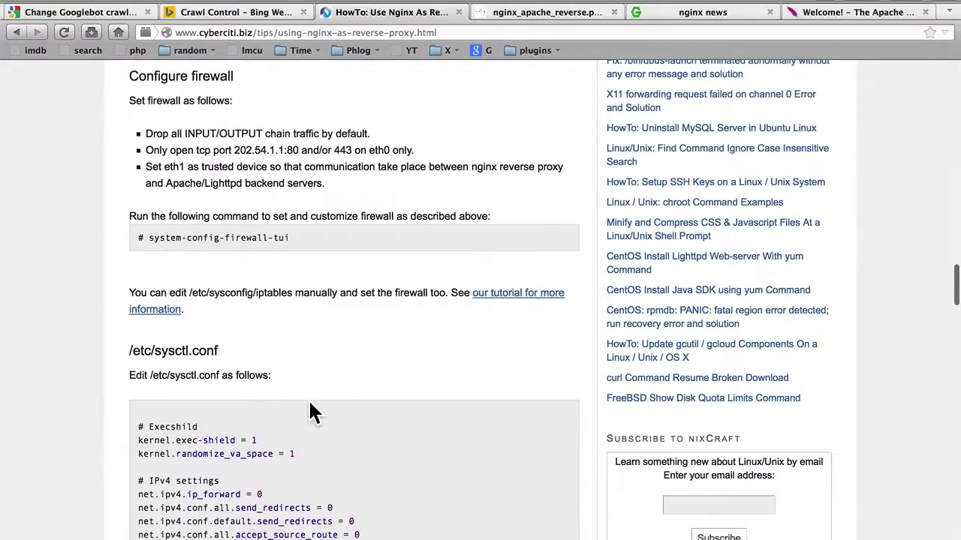
pyautogui.scroll(-2, 311, 409)
pyautogui.scroll(20, 308, 400)
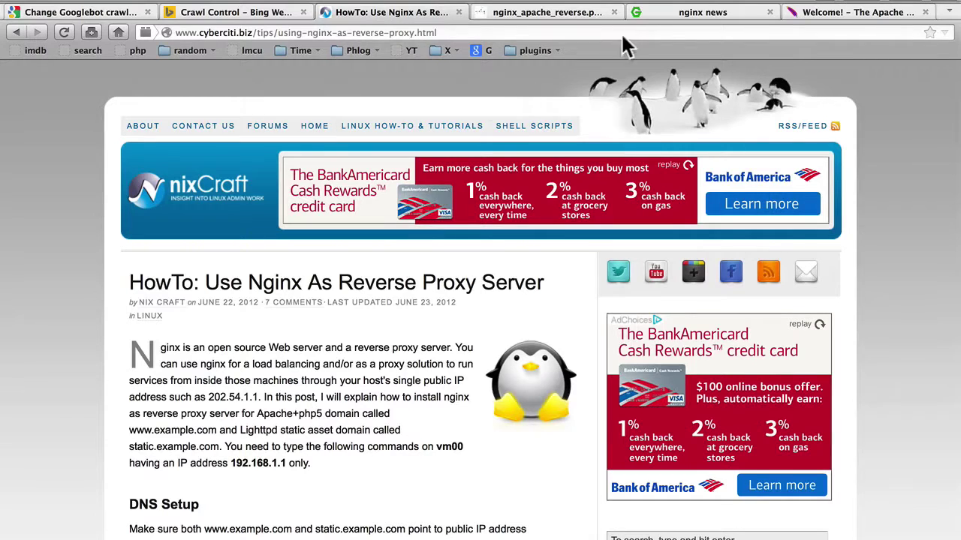
# - Revisit the nginx news page, then the reverse proxy diagram
pyautogui.click(676, 15)
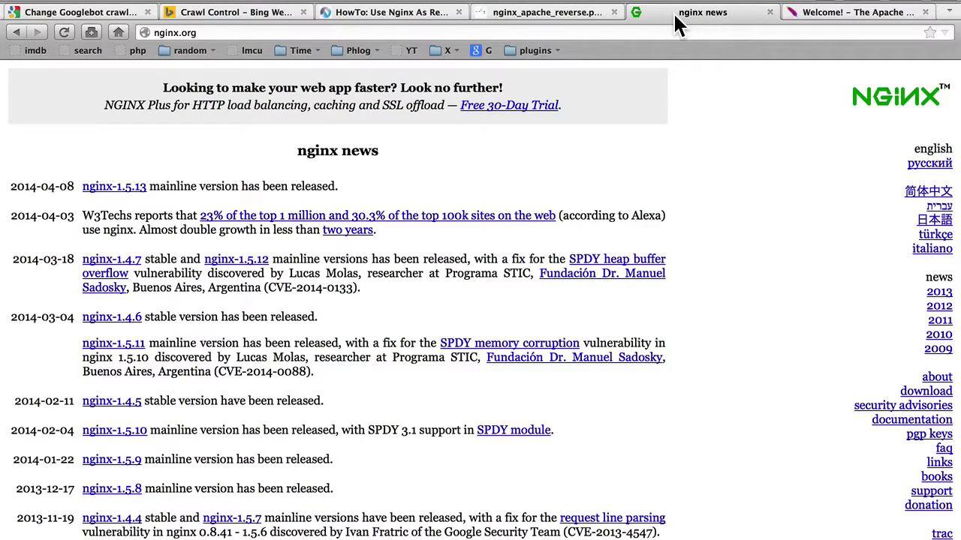
pyautogui.click(550, 12)
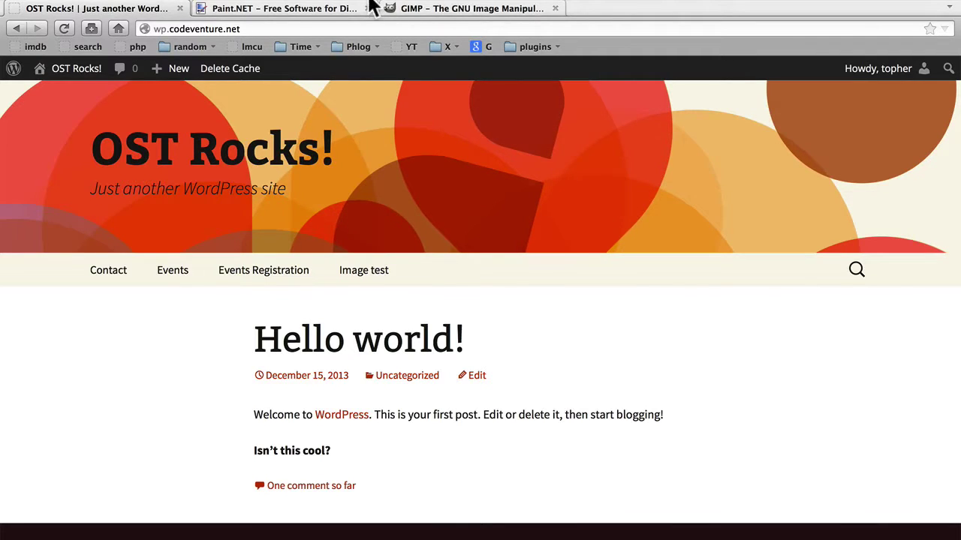
# - View the Paint.NET home page and scroll through its About section
pyautogui.click(290, 9)
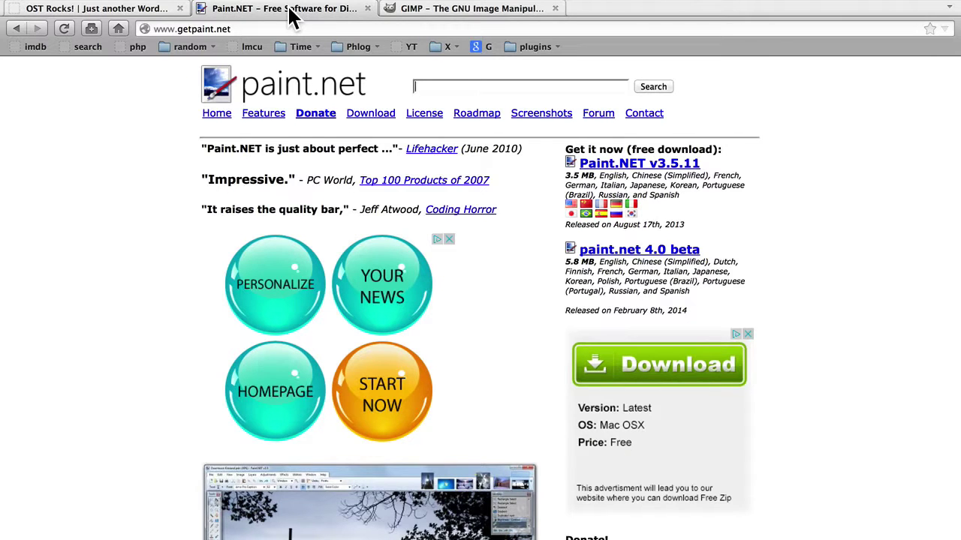
pyautogui.scroll(-5, 151, 332)
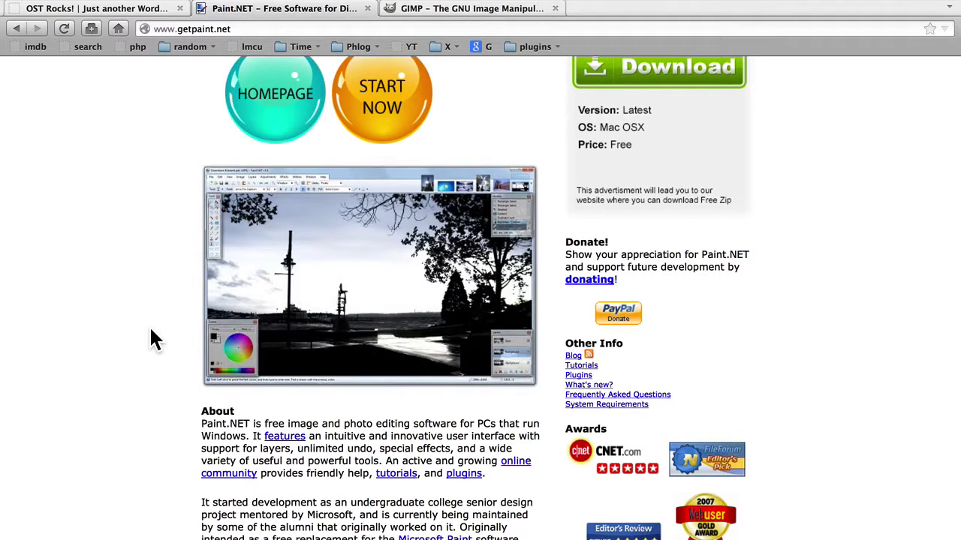
pyautogui.scroll(5, 150, 330)
# - Show the GIMP 2.8 home page at gimp.org with its Download link
pyautogui.click(453, 10)
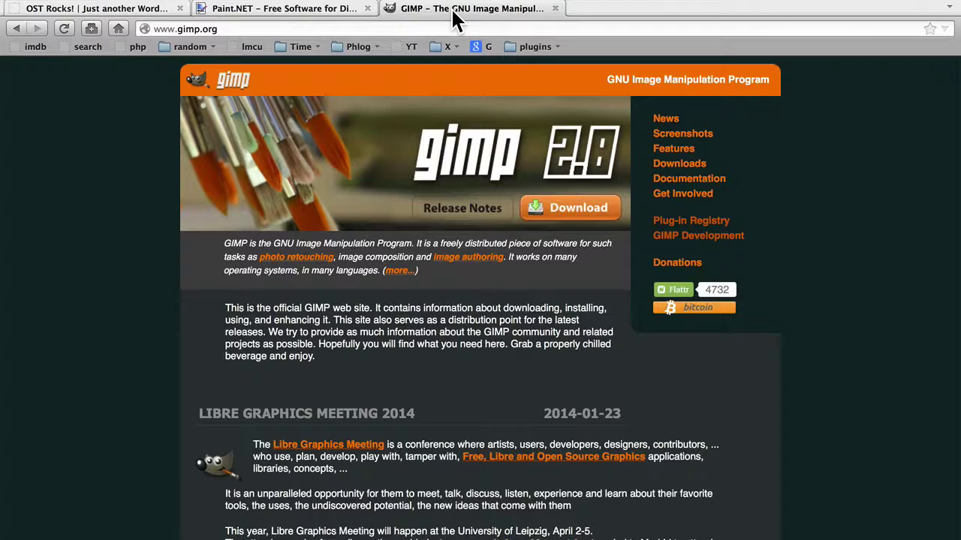